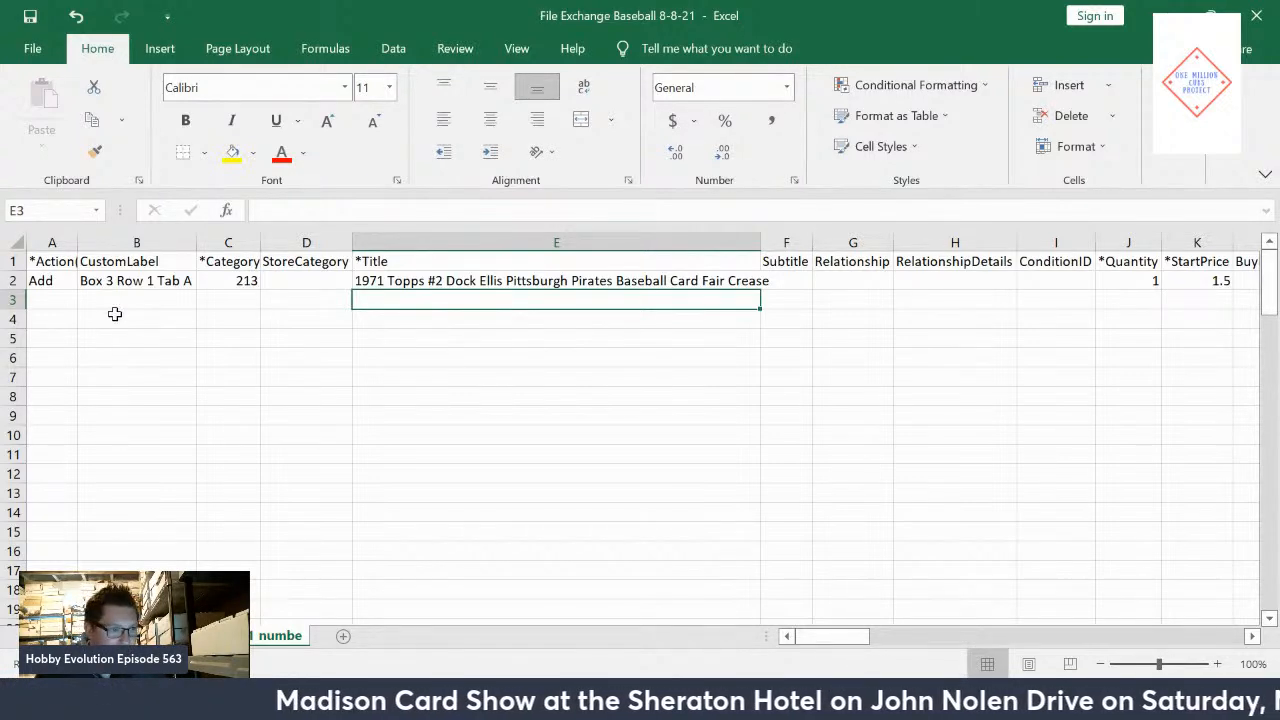
Examine the Action, CustomLabel, Category, StoreCategory and Title fields of the listing in row 2.
{"action": "left_click", "coordinate": [45, 262]}
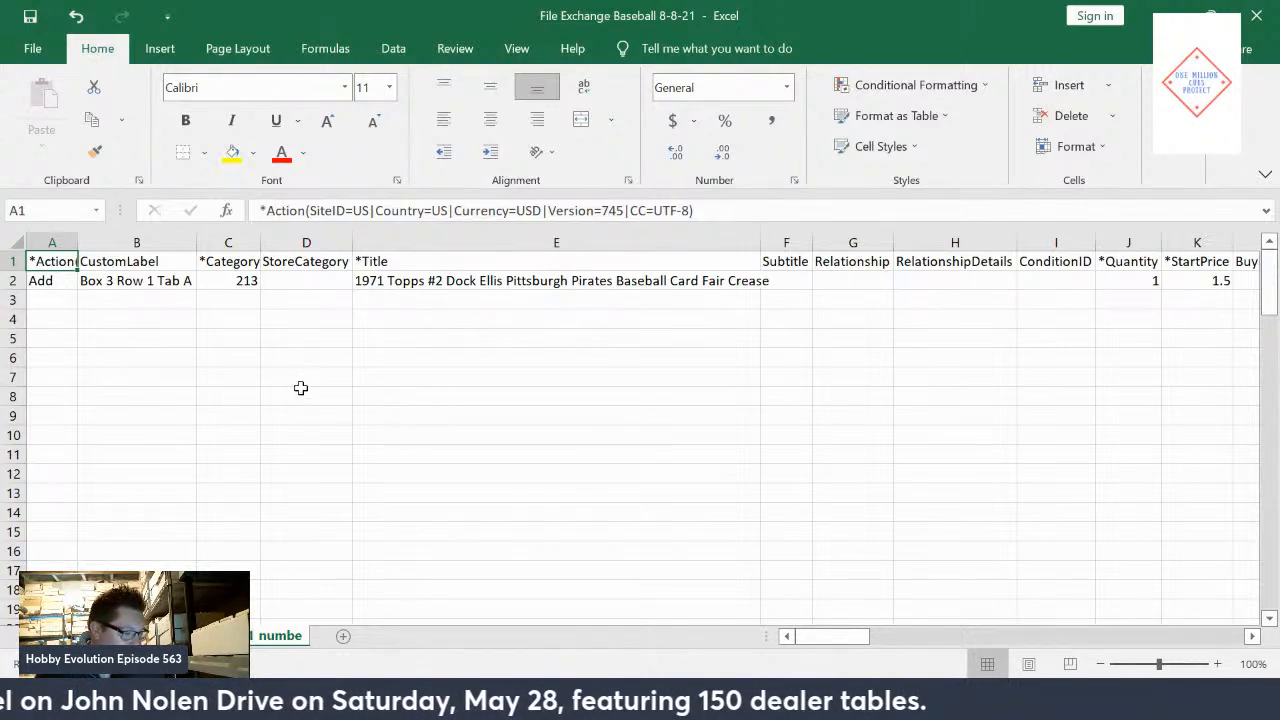
{"action": "left_click", "coordinate": [143, 264]}
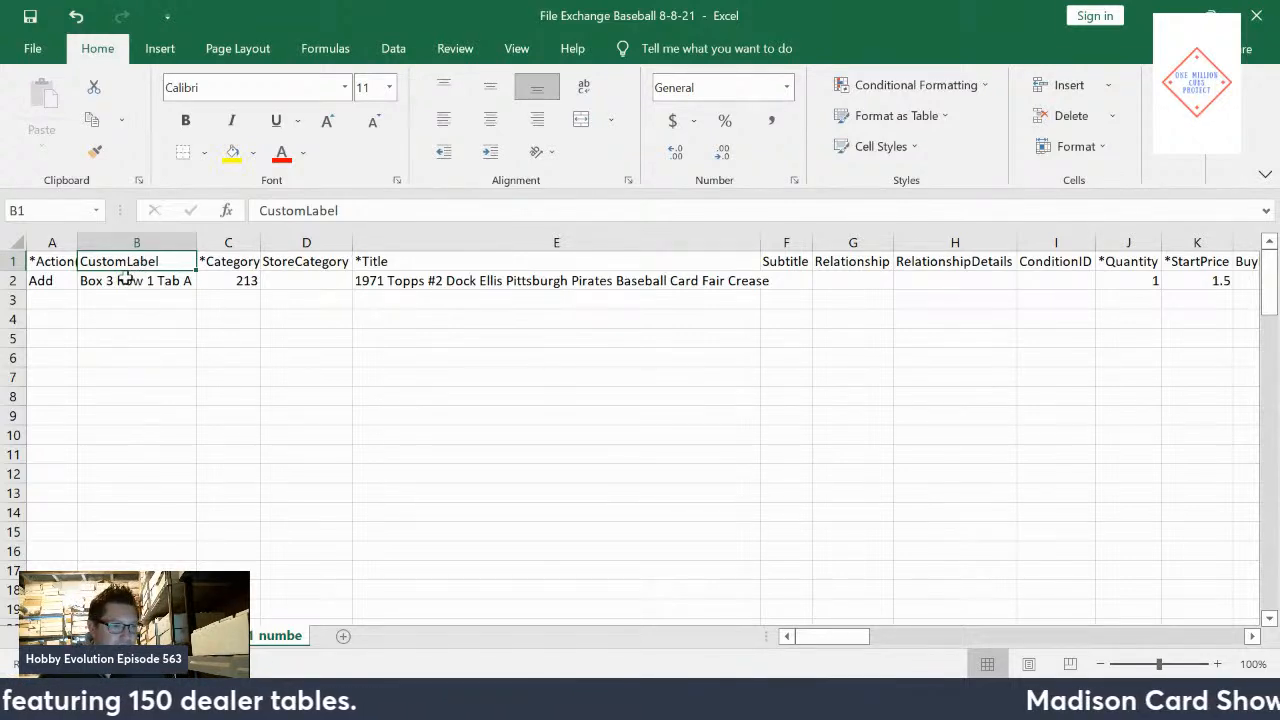
{"action": "left_click", "coordinate": [117, 284]}
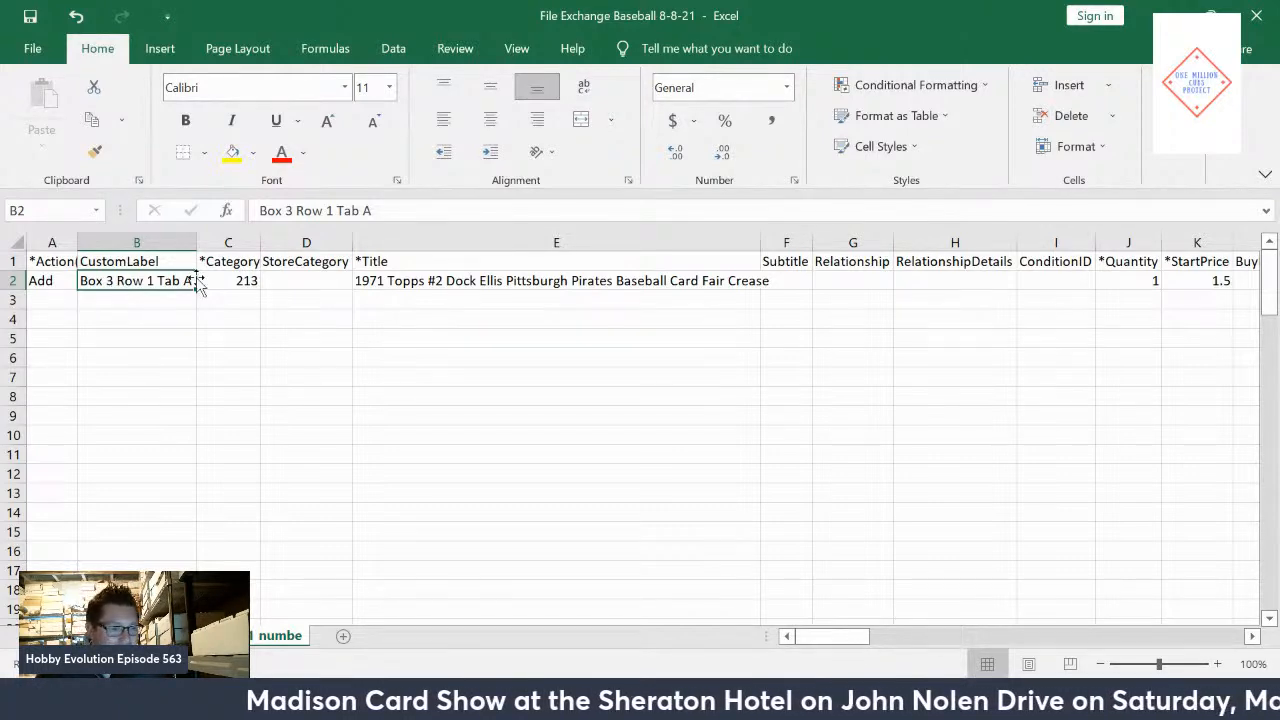
{"action": "left_click", "coordinate": [231, 285]}
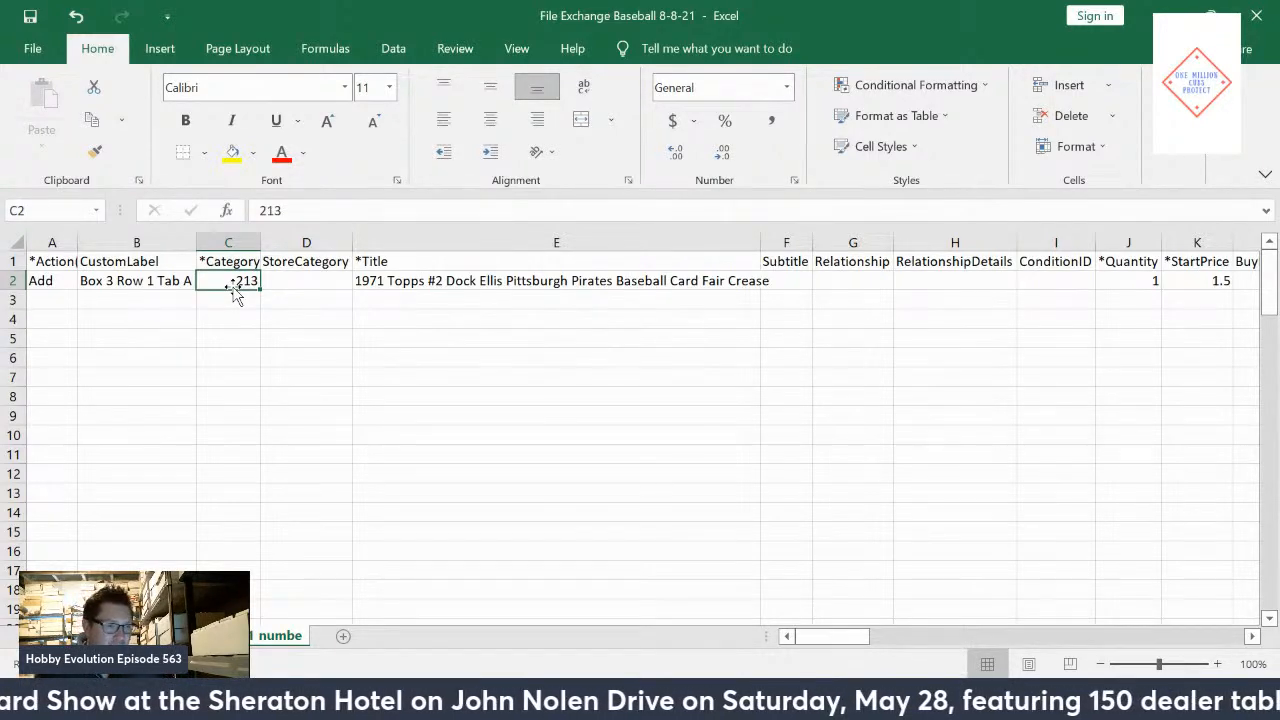
{"action": "left_click", "coordinate": [325, 280]}
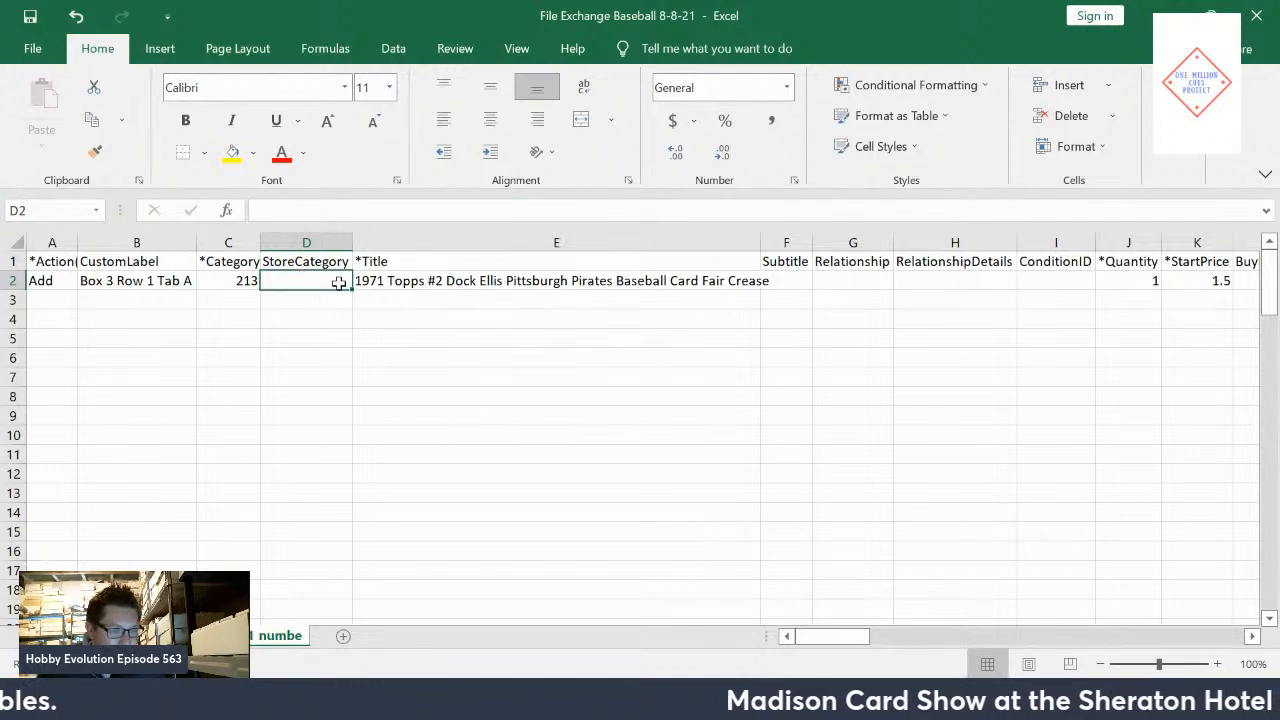
{"action": "left_click", "coordinate": [419, 263]}
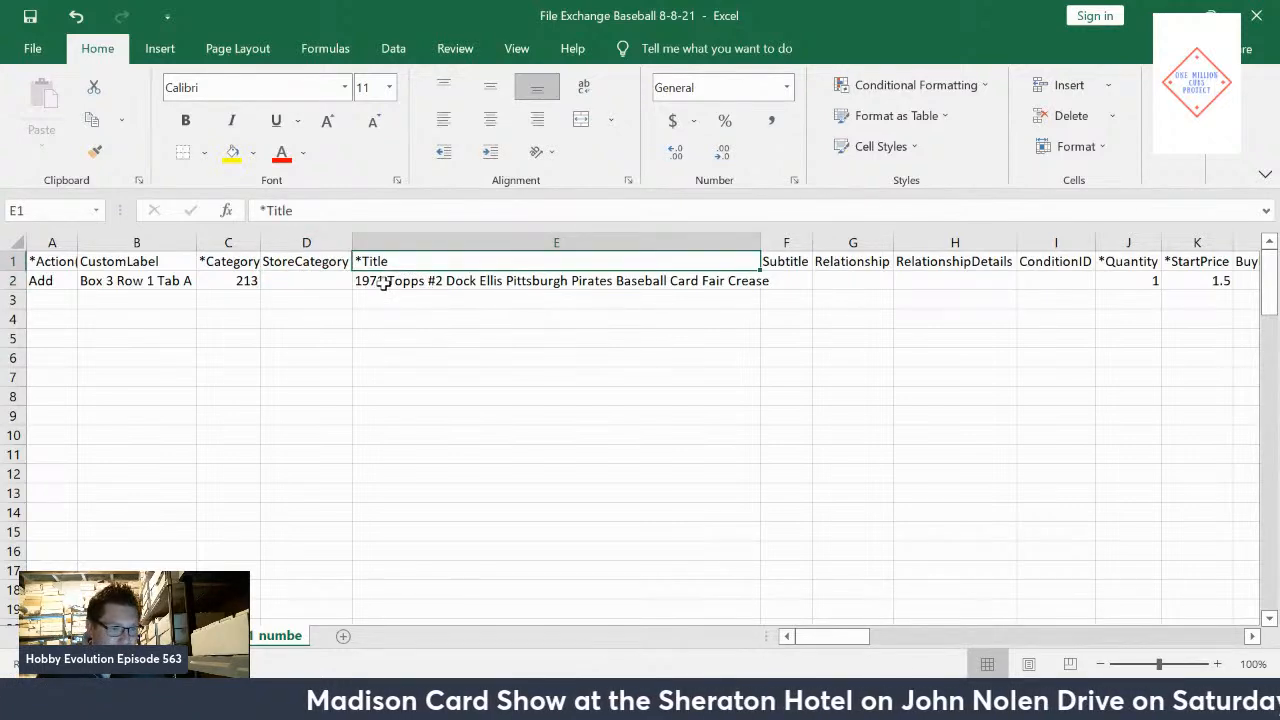
{"action": "left_click", "coordinate": [378, 285]}
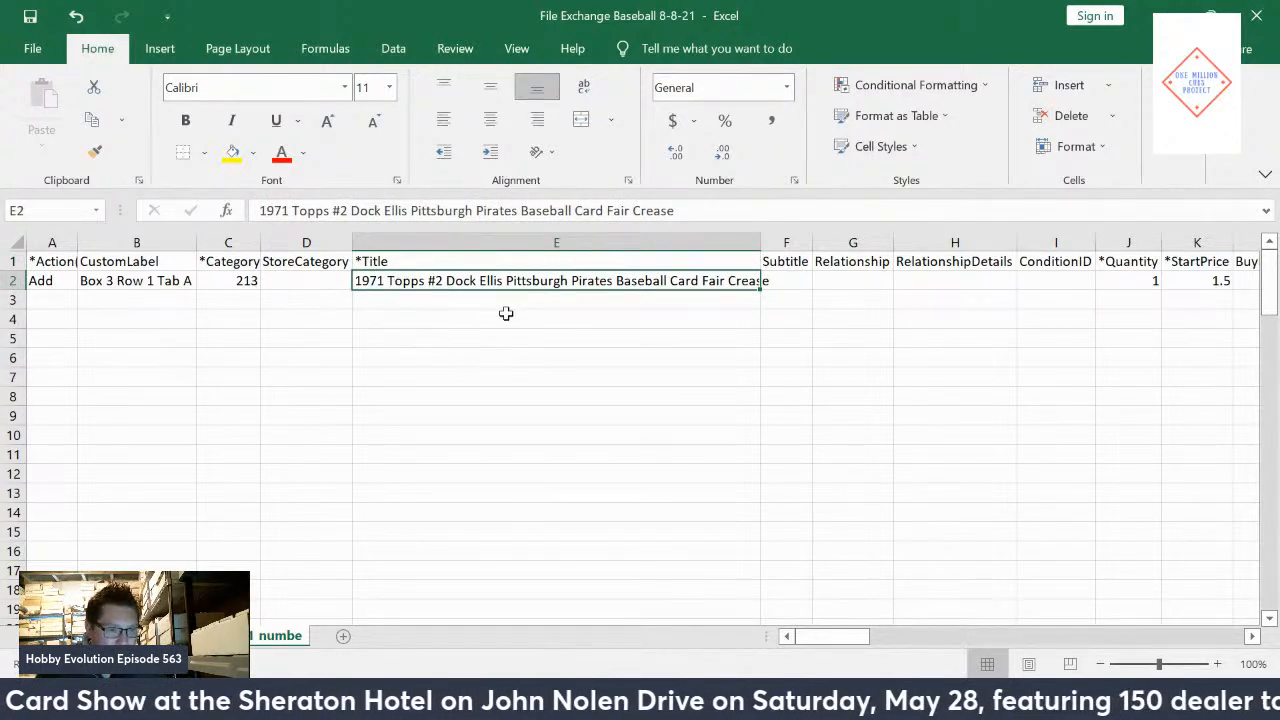
Widen the Title column enough to fit the full listing title and check the Subtitle column beside it.
{"action": "left_click_drag", "start_coordinate": [760, 248], "coordinate": [775, 246]}
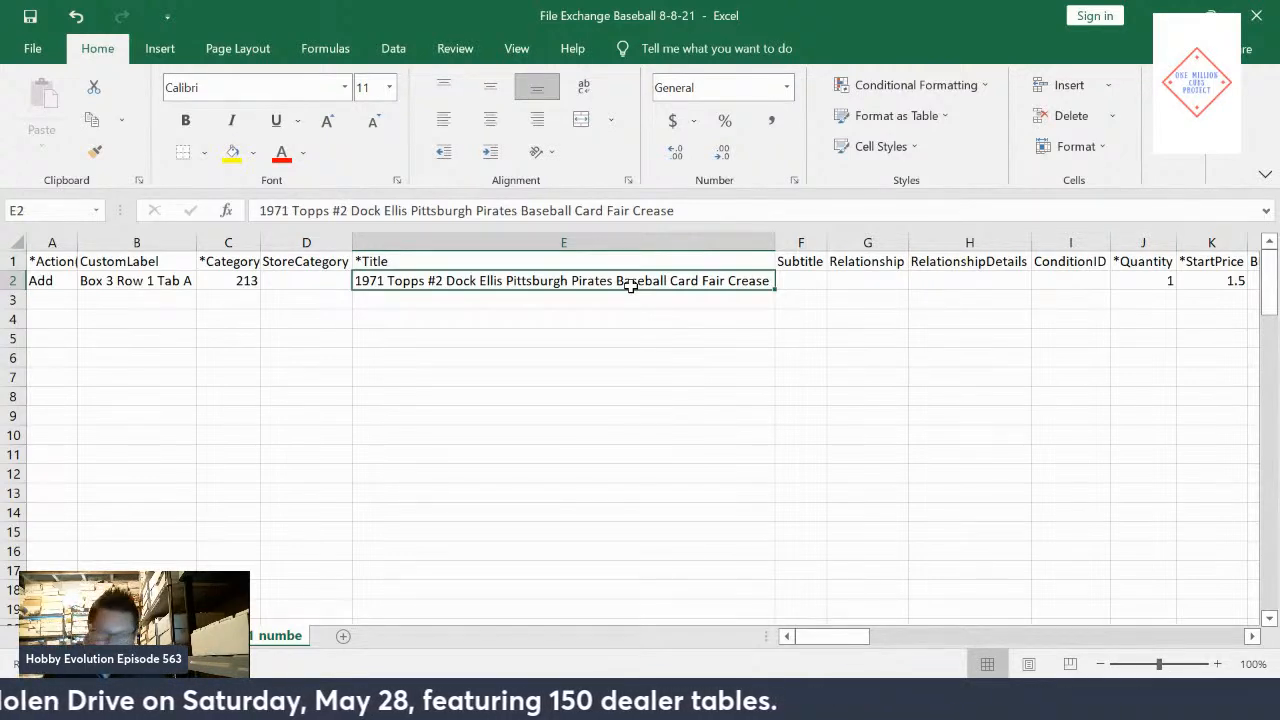
{"action": "left_click", "coordinate": [797, 242]}
{"action": "mouse_move", "coordinate": [823, 638]}
{"action": "left_mouse_down"}
{"action": "mouse_move", "coordinate": [861, 634]}
{"action": "mouse_move", "coordinate": [840, 646]}
{"action": "left_mouse_up"}
{"action": "left_click", "coordinate": [470, 279]}
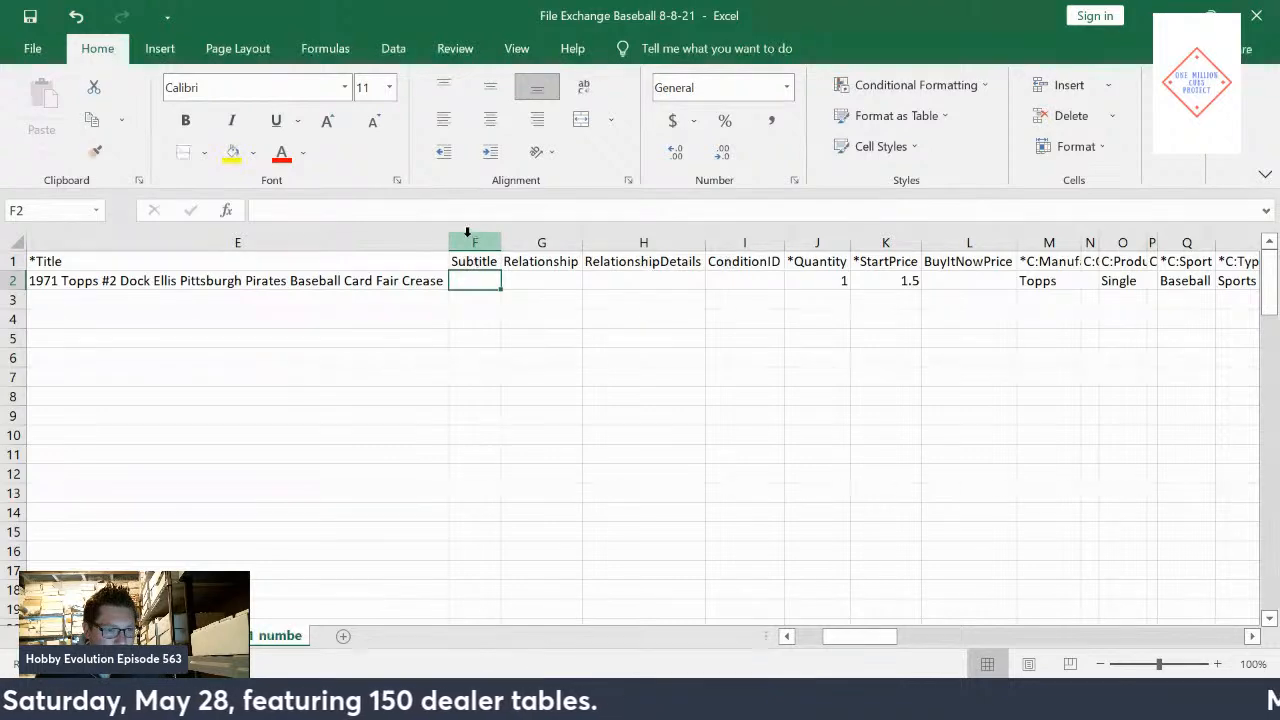
{"action": "left_click", "coordinate": [473, 241]}
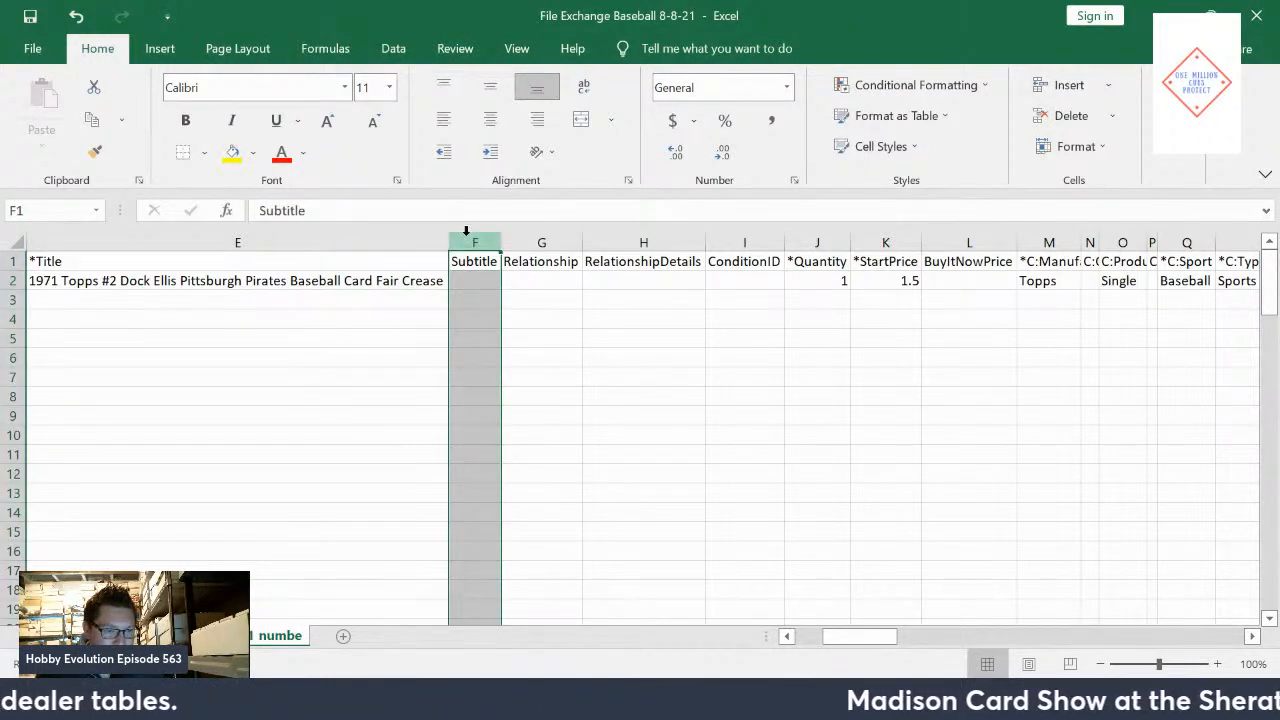
{"action": "left_click", "coordinate": [488, 302]}
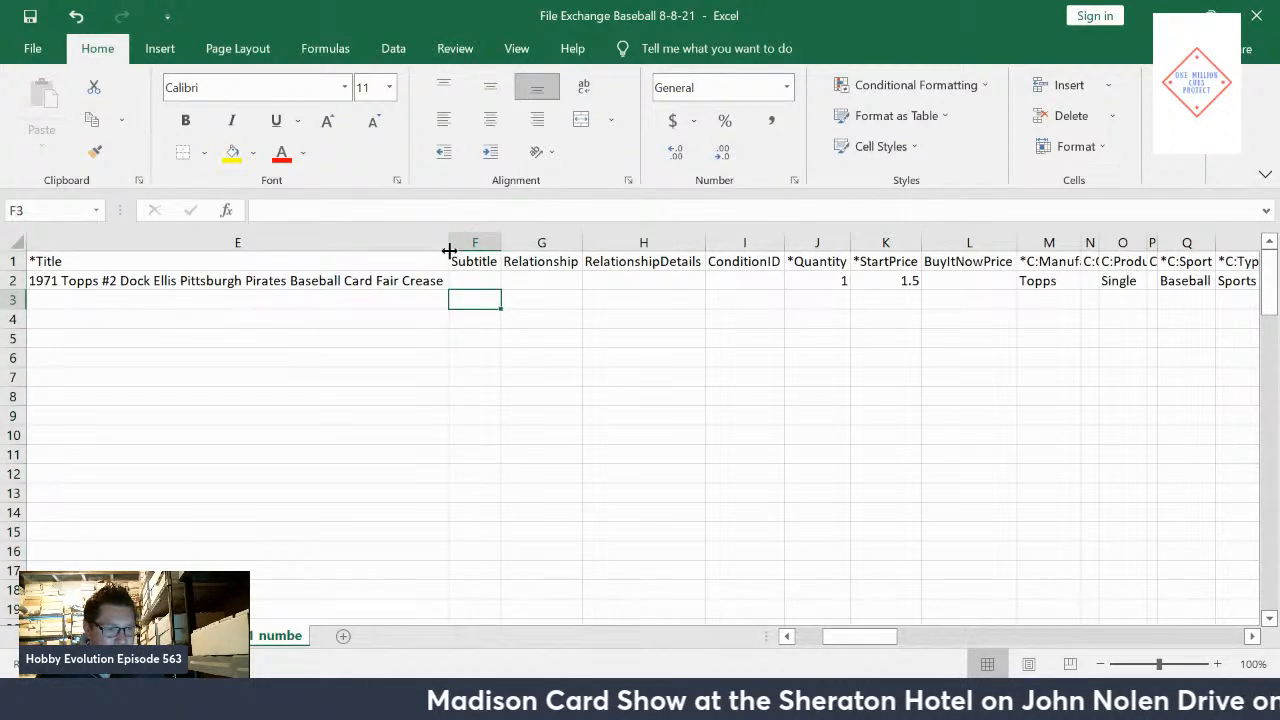
Narrow the Title column slightly and shrink the Subtitle and Relationship columns to thin slivers.
{"action": "left_click_drag", "start_coordinate": [866, 636], "coordinate": [850, 636]}
{"action": "left_click_drag", "start_coordinate": [605, 242], "coordinate": [577, 297]}
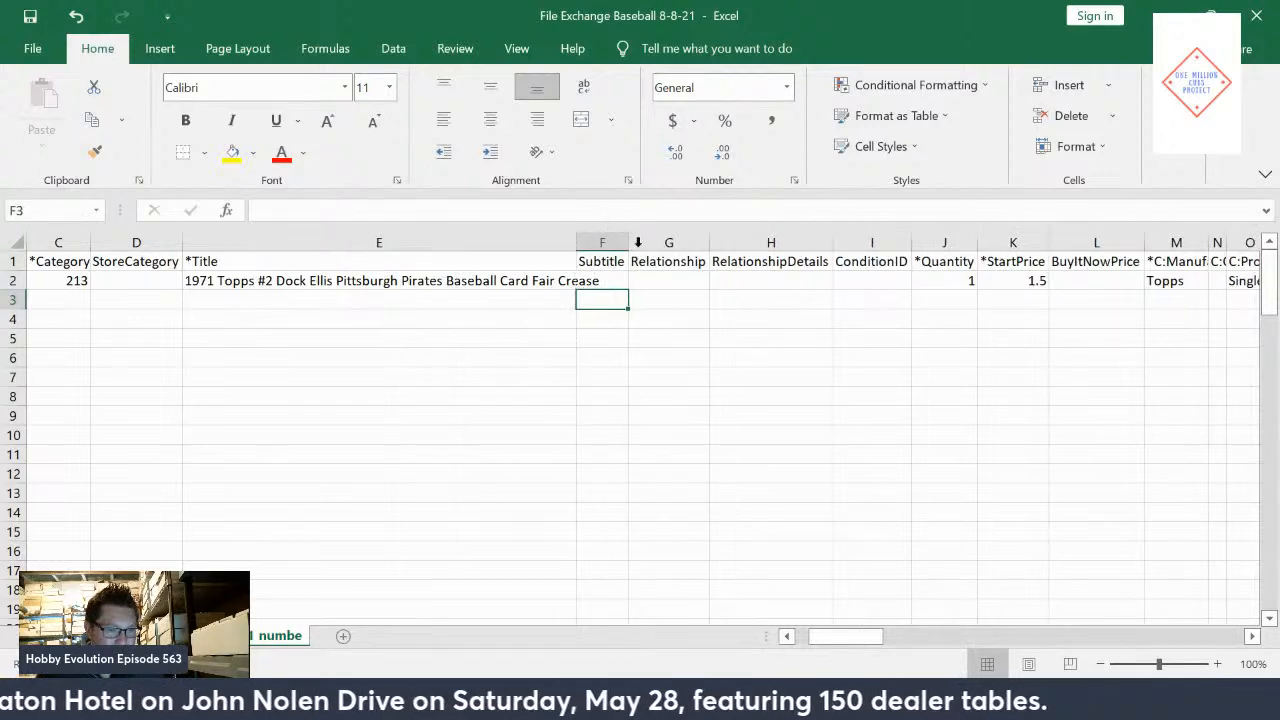
{"action": "left_click_drag", "start_coordinate": [628, 243], "coordinate": [582, 243]}
{"action": "left_click_drag", "start_coordinate": [665, 237], "coordinate": [587, 241]}
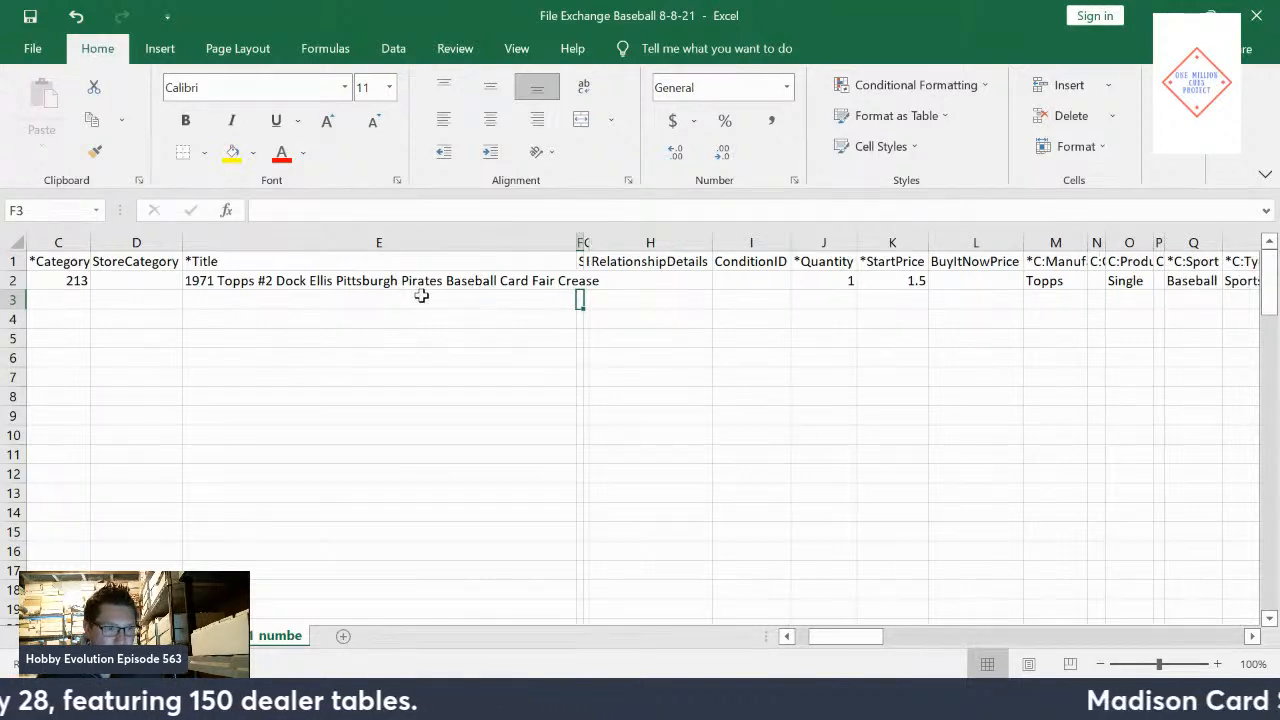
{"action": "left_click", "coordinate": [397, 282]}
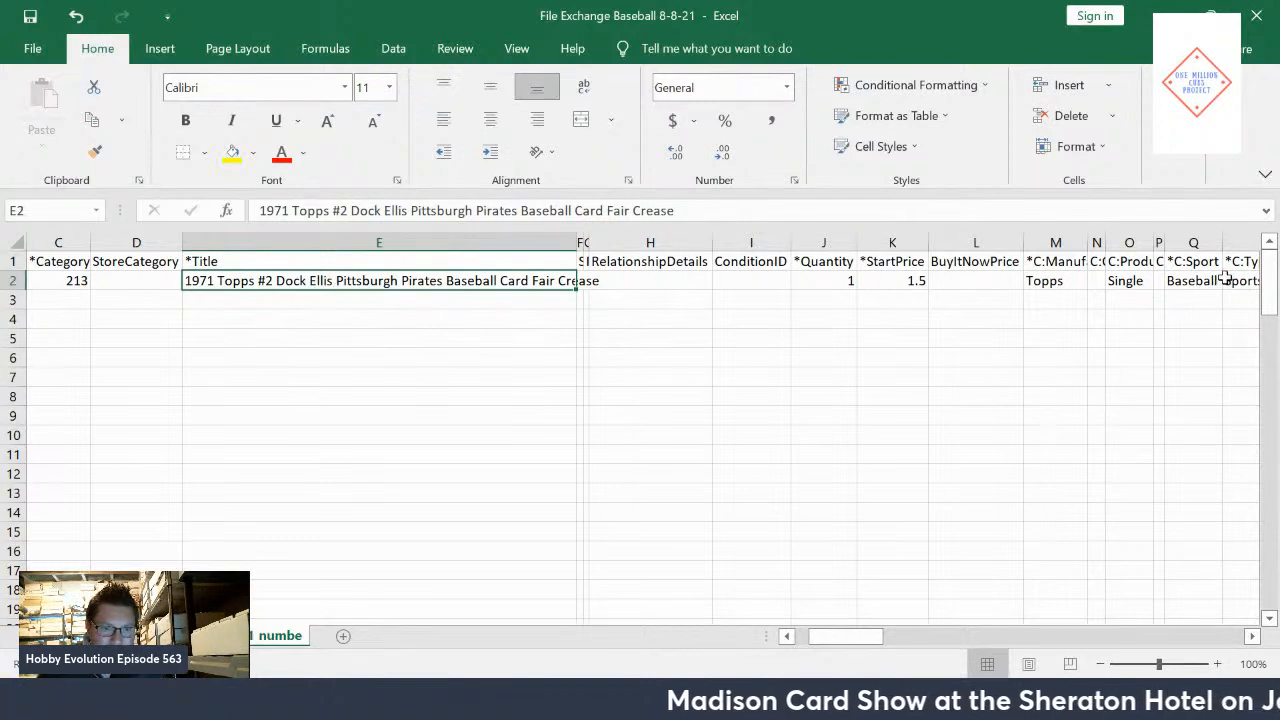
Widen the Relationship and Subtitle columns back out to fit their full header text.
{"action": "double_click", "coordinate": [589, 242]}
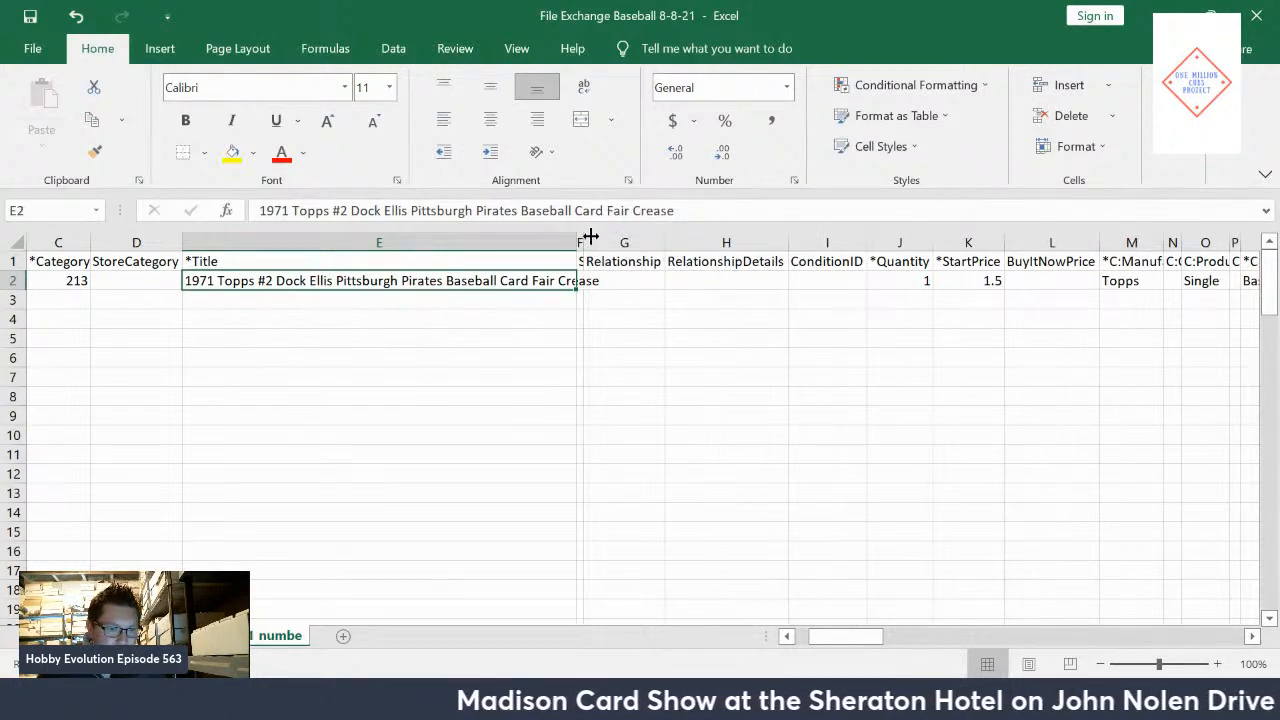
{"action": "left_click", "coordinate": [631, 280]}
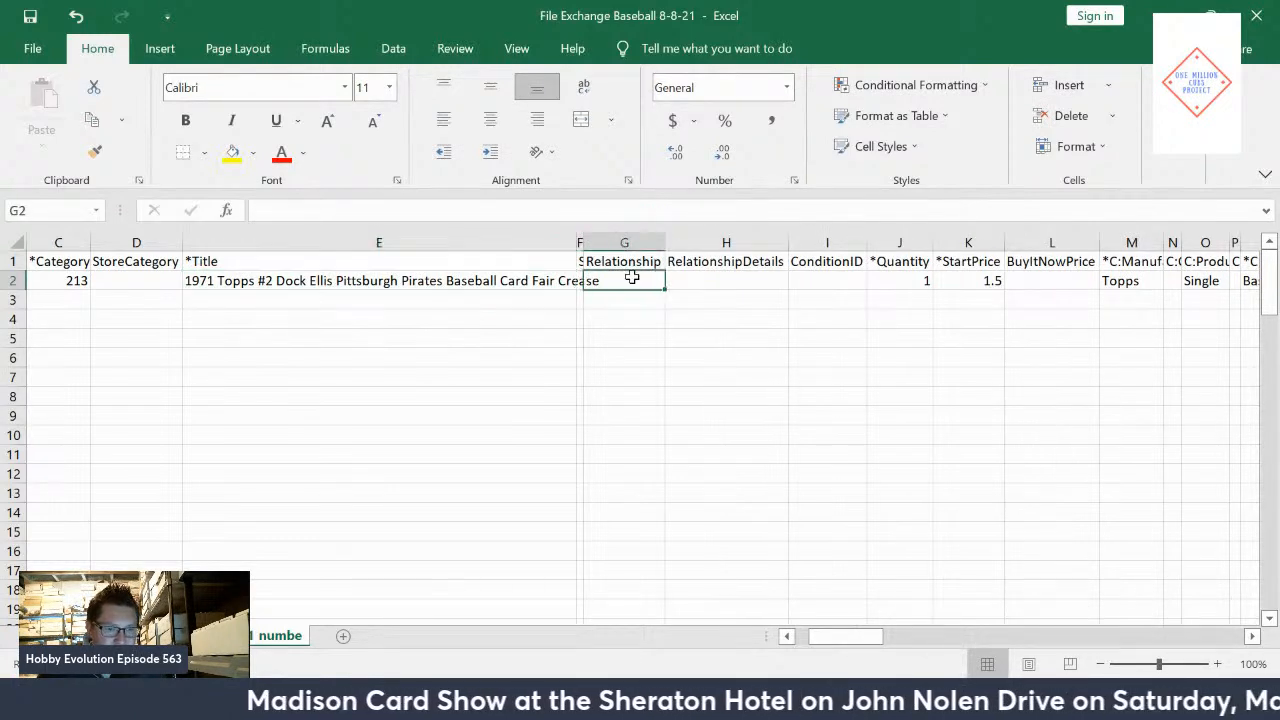
{"action": "left_click_drag", "start_coordinate": [583, 243], "coordinate": [628, 242]}
Examine the listing's RelationshipDetails, ConditionID, Quantity, StartPrice and BuyItNowPrice fields.
{"action": "left_click", "coordinate": [818, 284]}
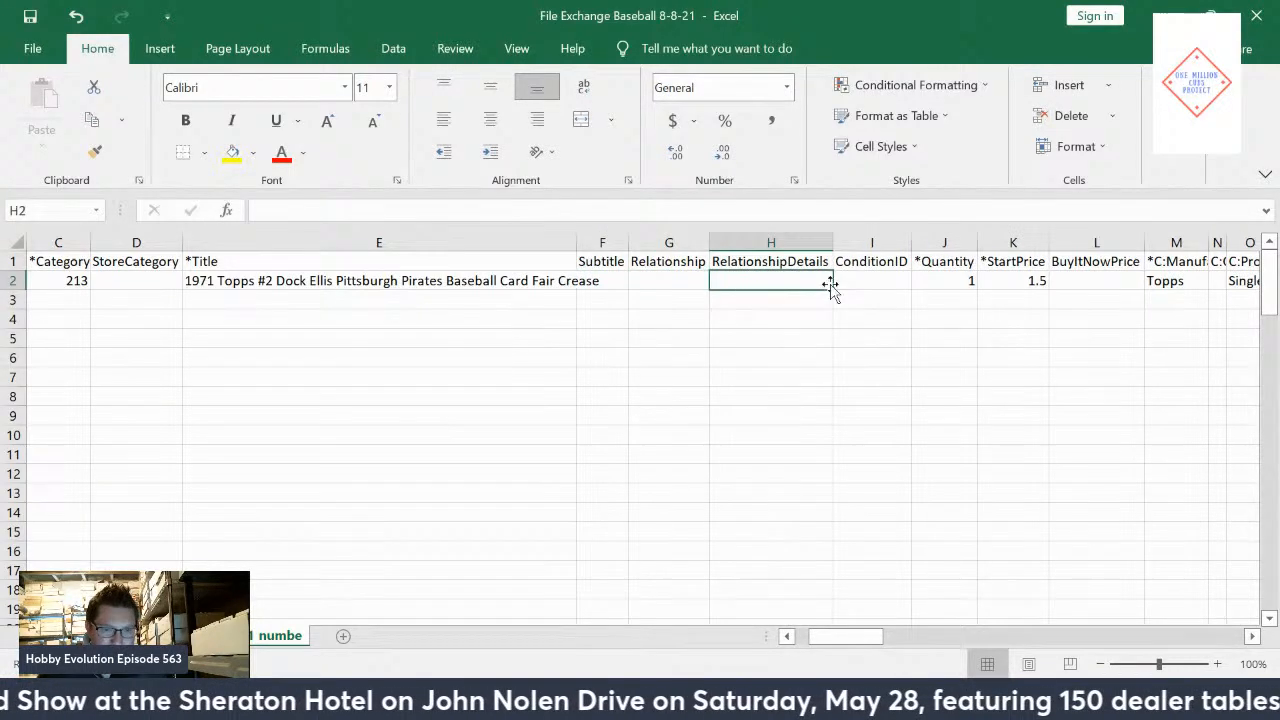
{"action": "left_click", "coordinate": [878, 281]}
{"action": "left_click_drag", "start_coordinate": [842, 641], "coordinate": [860, 641]}
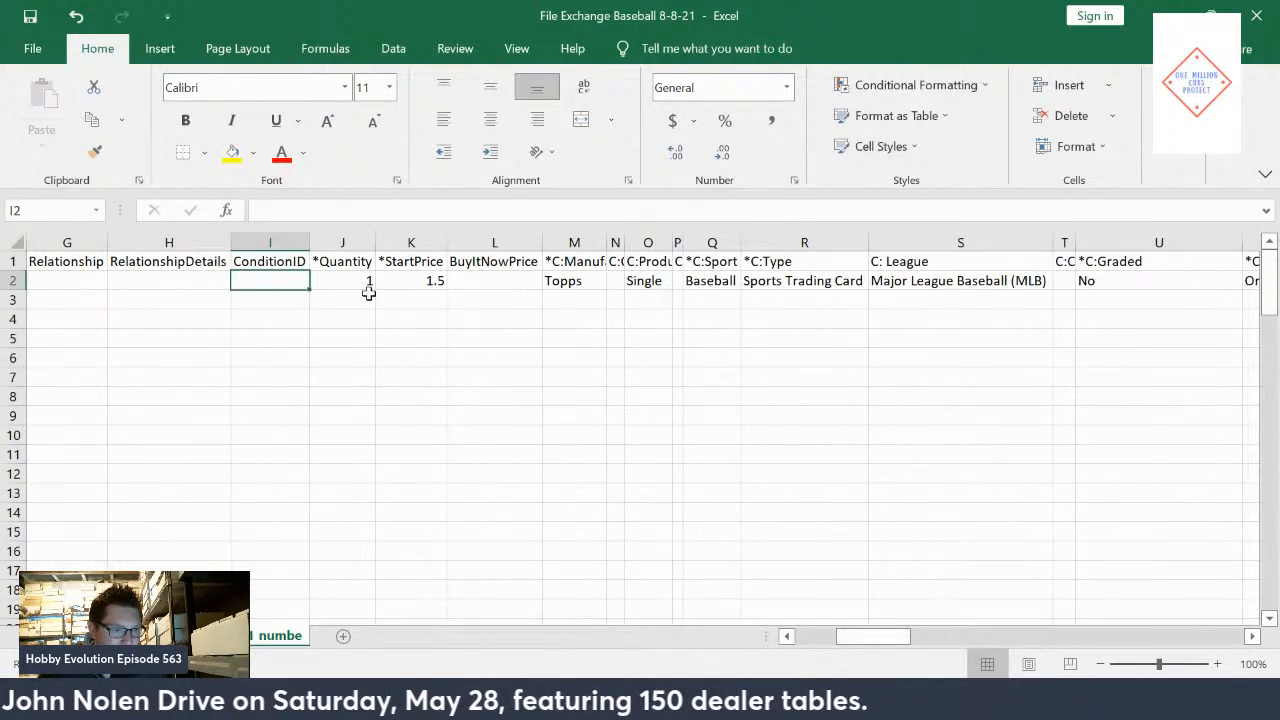
{"action": "left_click", "coordinate": [340, 260]}
{"action": "left_click", "coordinate": [316, 276]}
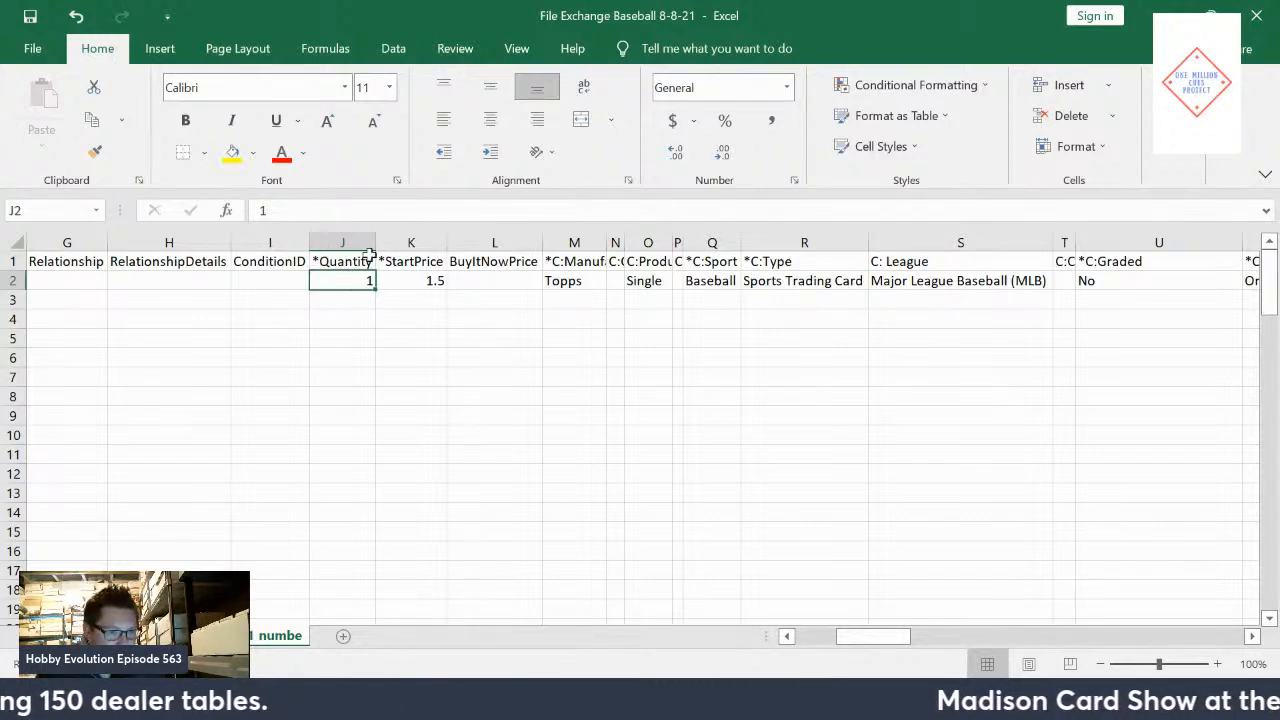
{"action": "left_click", "coordinate": [399, 282]}
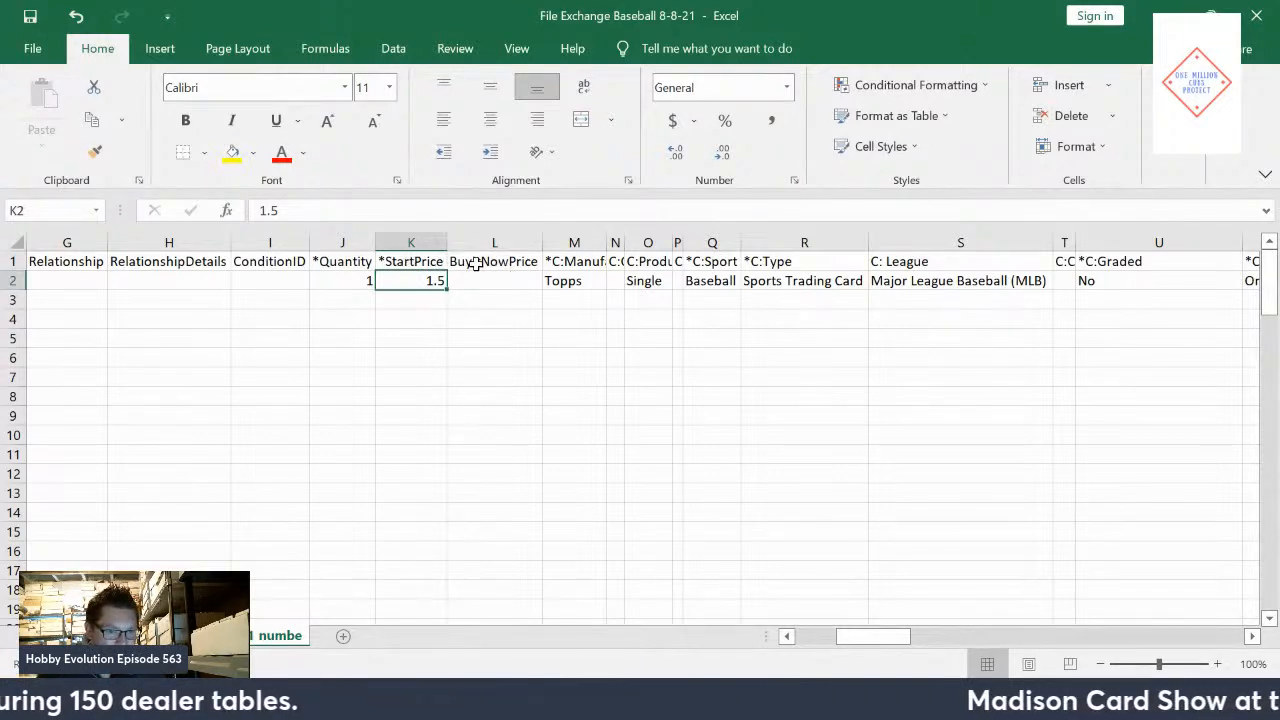
{"action": "left_click", "coordinate": [410, 260]}
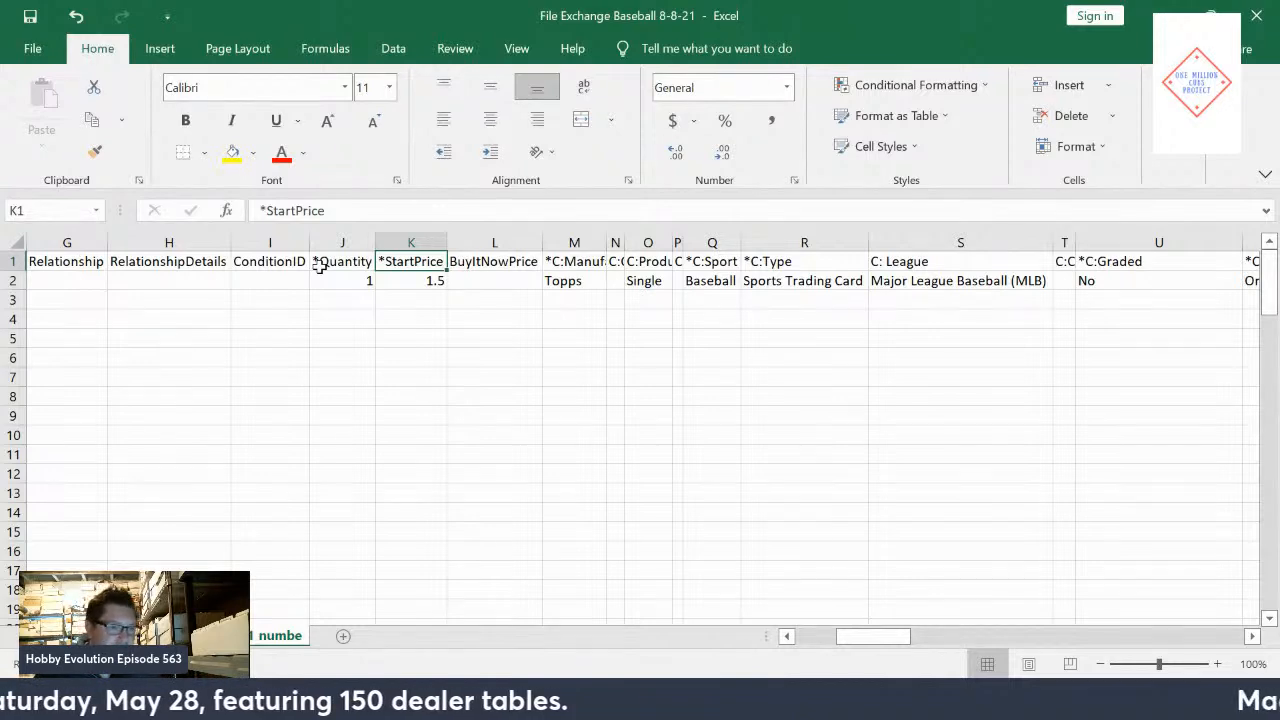
{"action": "left_click", "coordinate": [485, 263]}
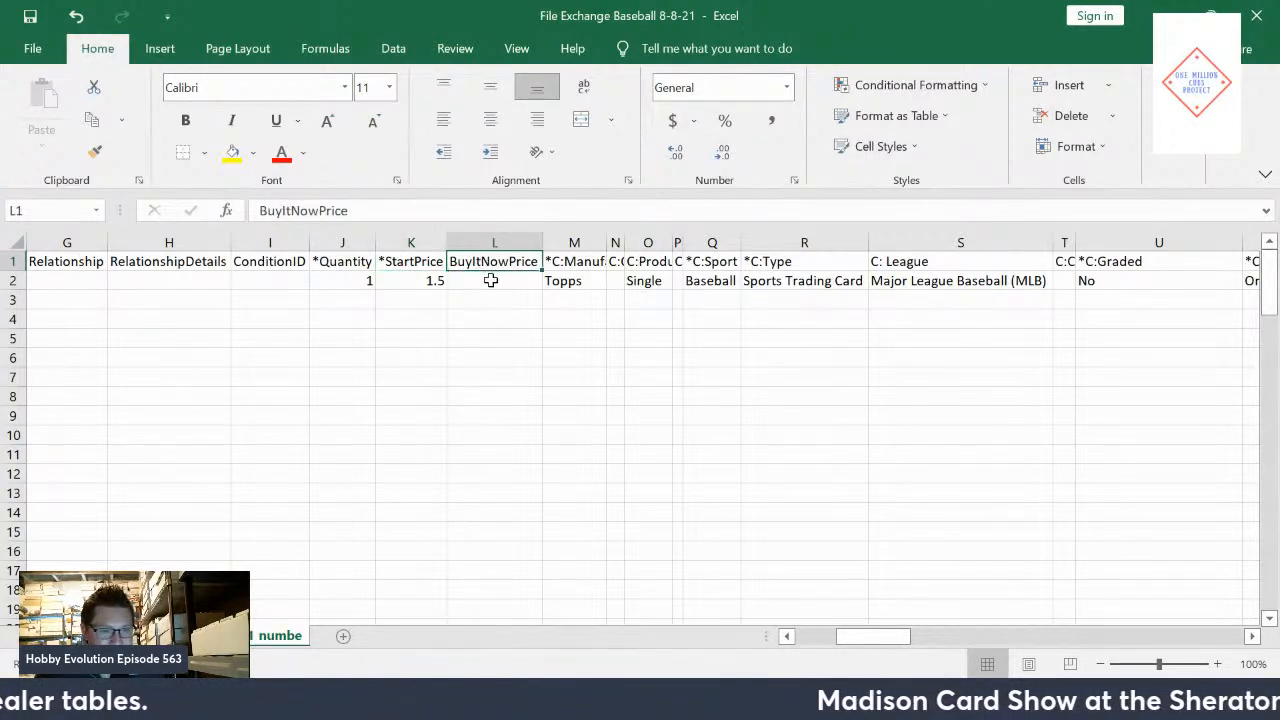
Set the StartPrice of the listing in row 2 to 0.99.
{"action": "left_click", "coordinate": [411, 282]}
{"action": "type", "text": "0.99"}
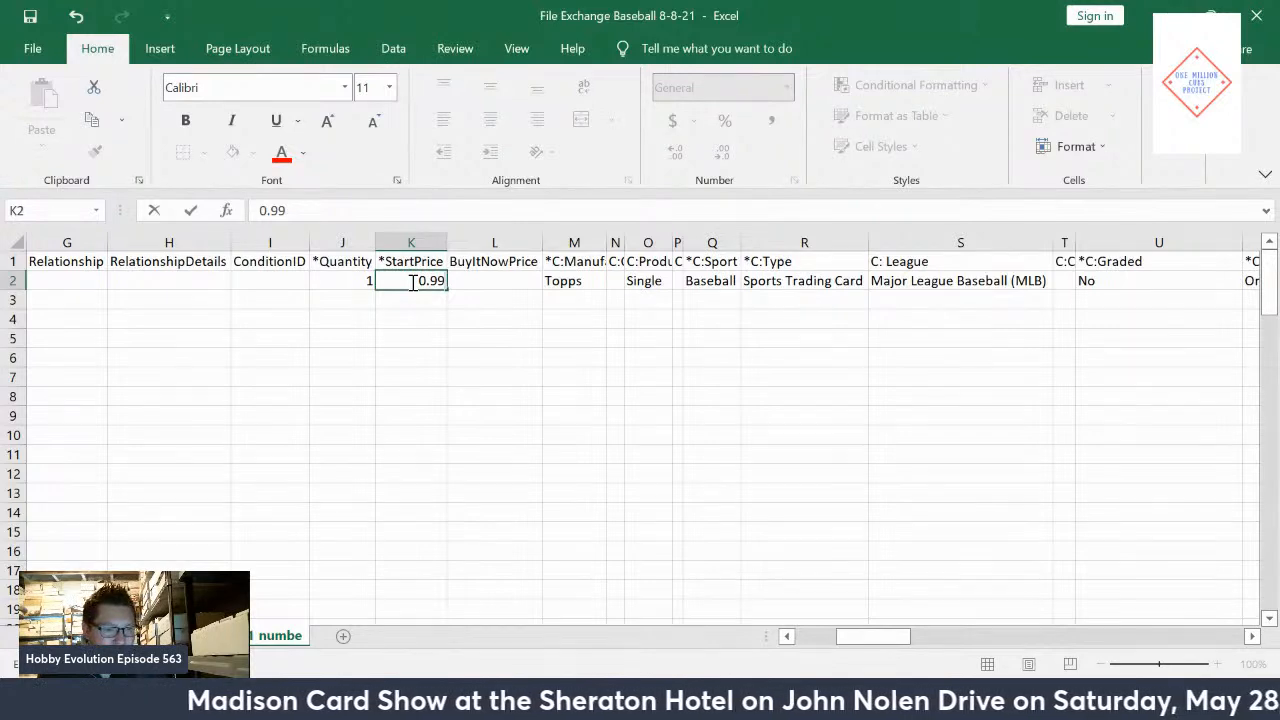
{"action": "key", "text": "Tab"}
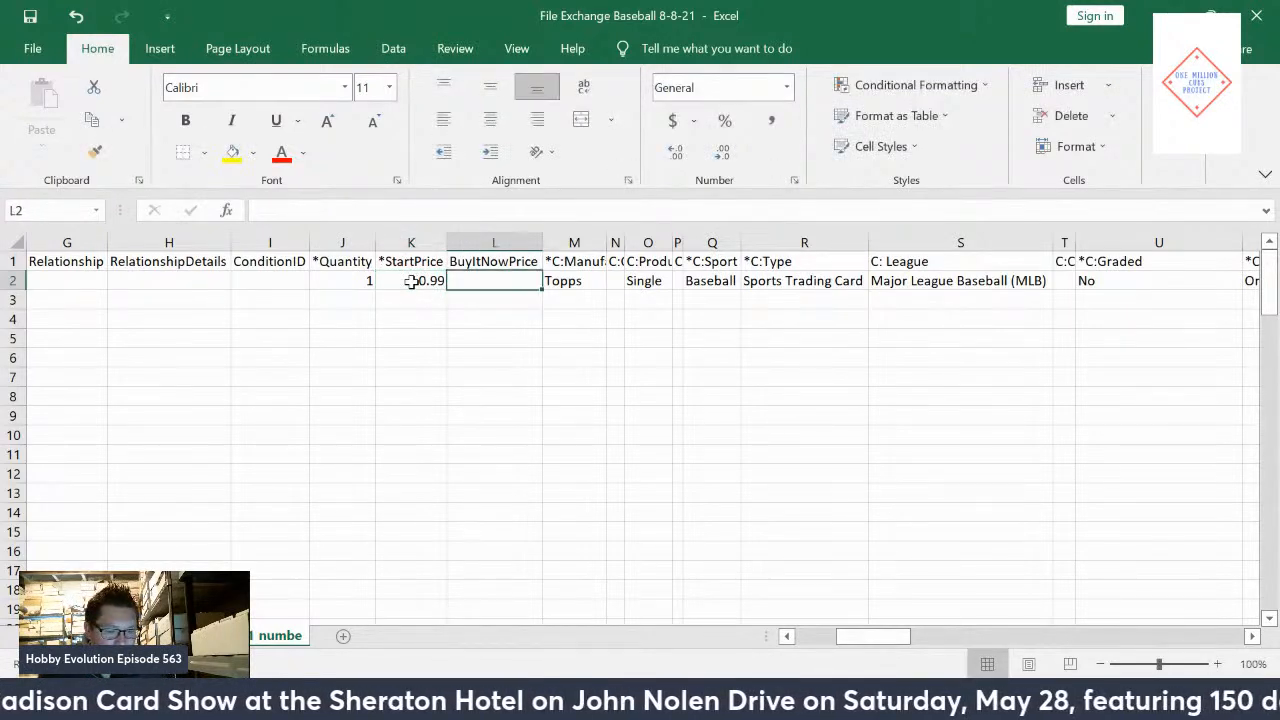
Enter 5.0 as the listing's BuyItNowPrice and clear that entry again.
{"action": "type", "text": "500"}
{"action": "key", "text": "BackSpace"}
{"action": "key", "text": "BackSpace"}
{"action": "type", "text": ".0"}
{"action": "key", "text": "Return"}
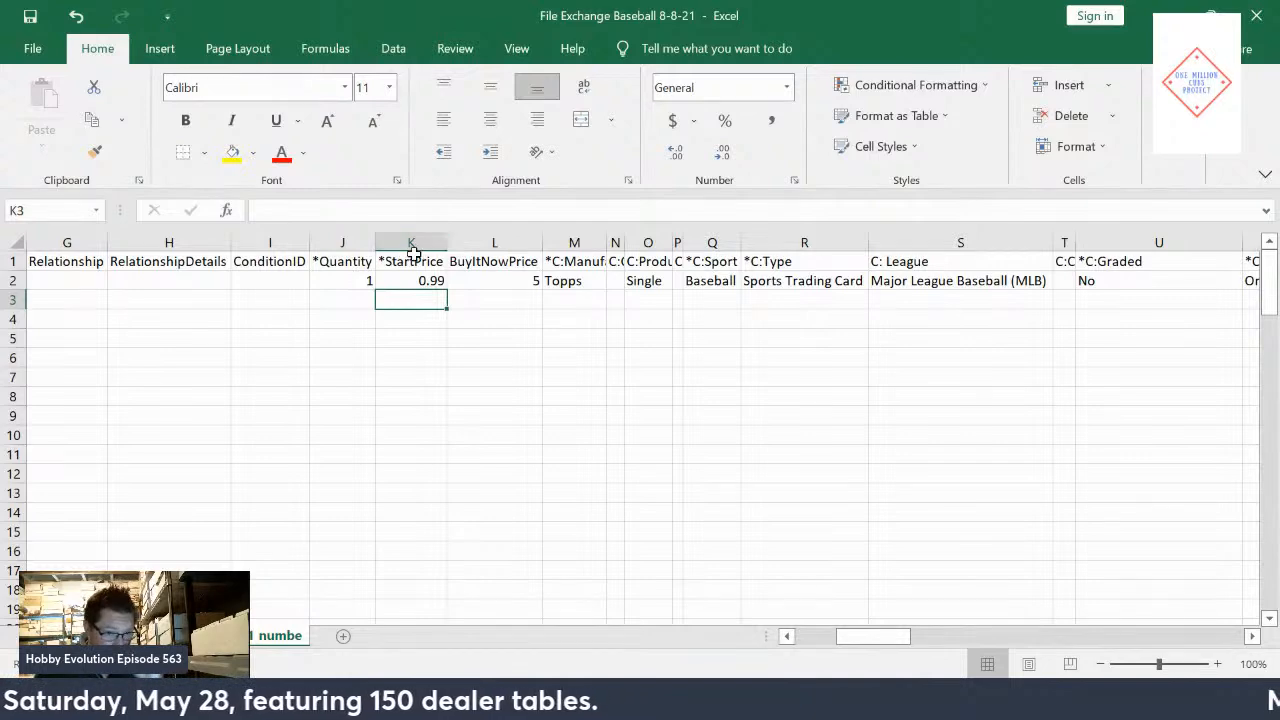
{"action": "left_click", "coordinate": [521, 281]}
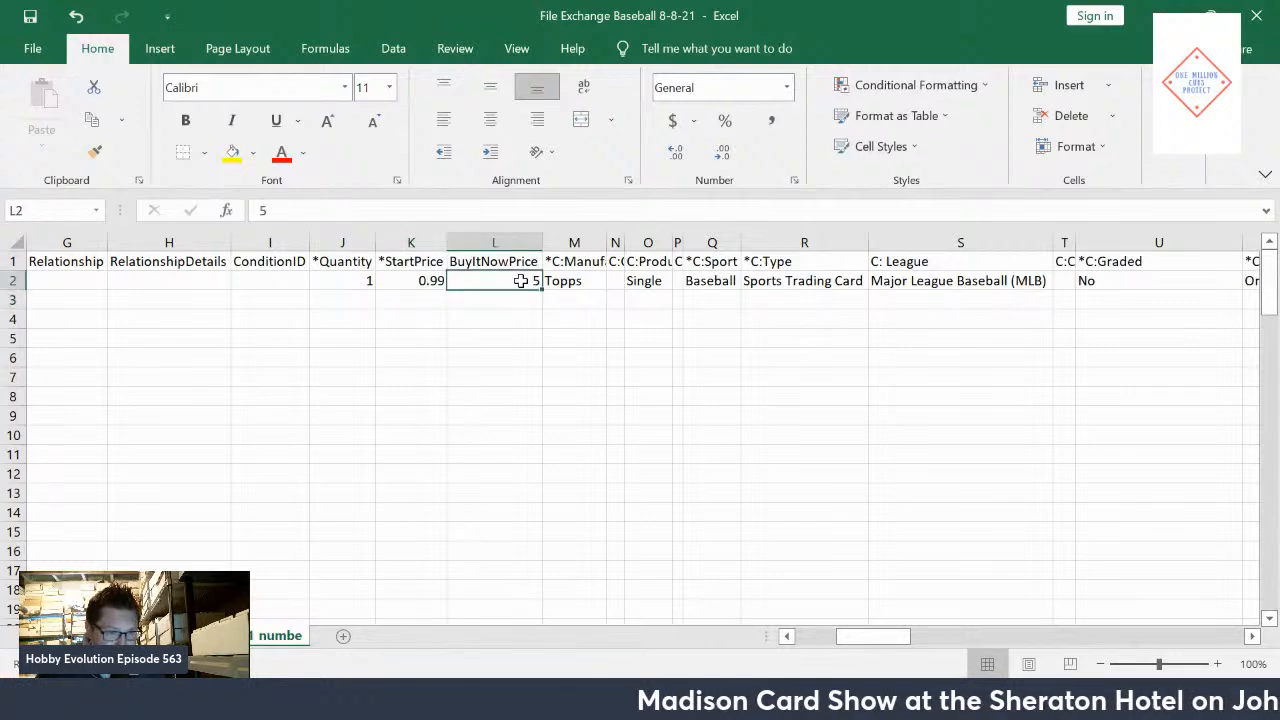
{"action": "key", "text": "Delete"}
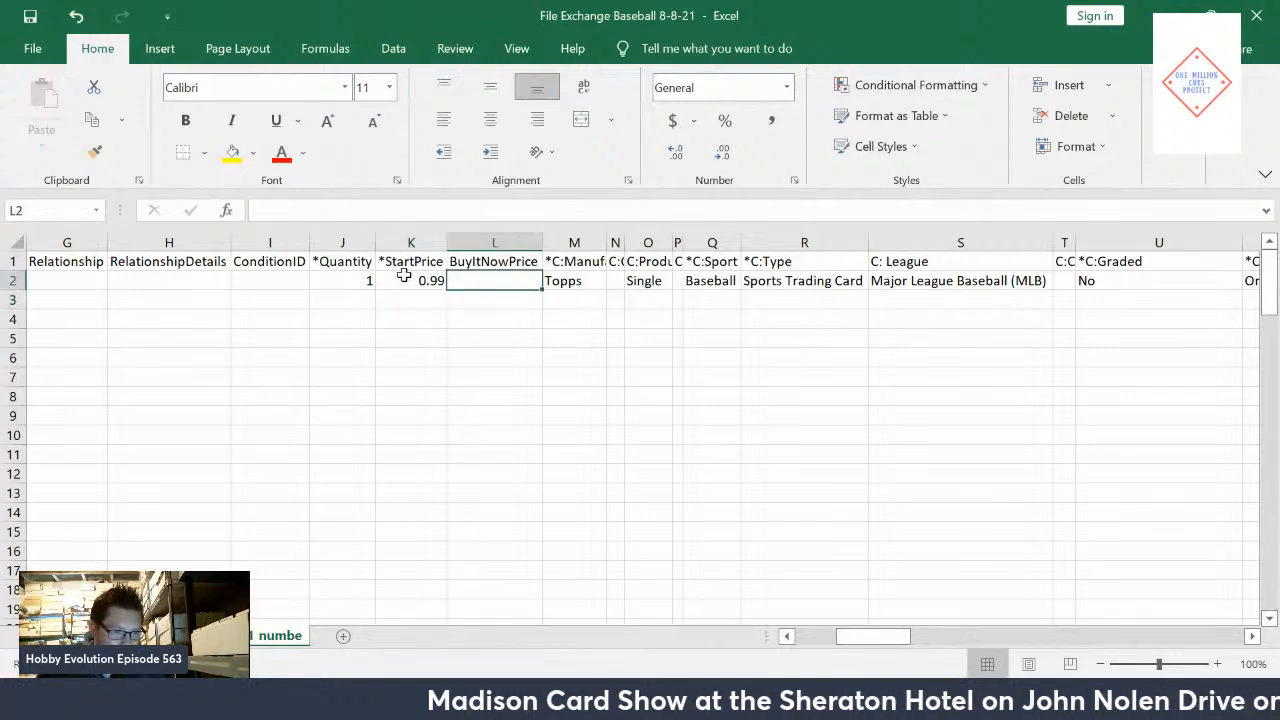
Auto-fit the widths of the Manufacturer, Card Attributes, Product and Professional Grader columns to their contents.
{"action": "double_click", "coordinate": [607, 242]}
{"action": "left_click_drag", "start_coordinate": [862, 635], "coordinate": [882, 635]}
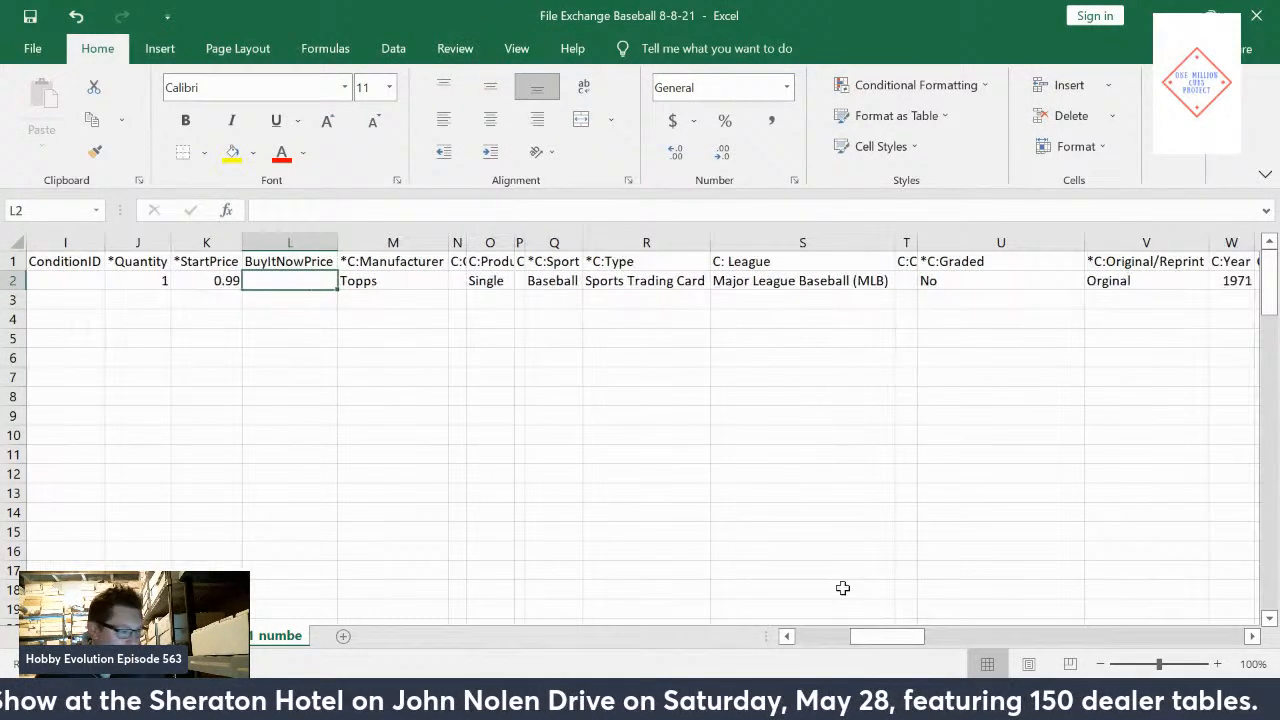
{"action": "left_click", "coordinate": [366, 283]}
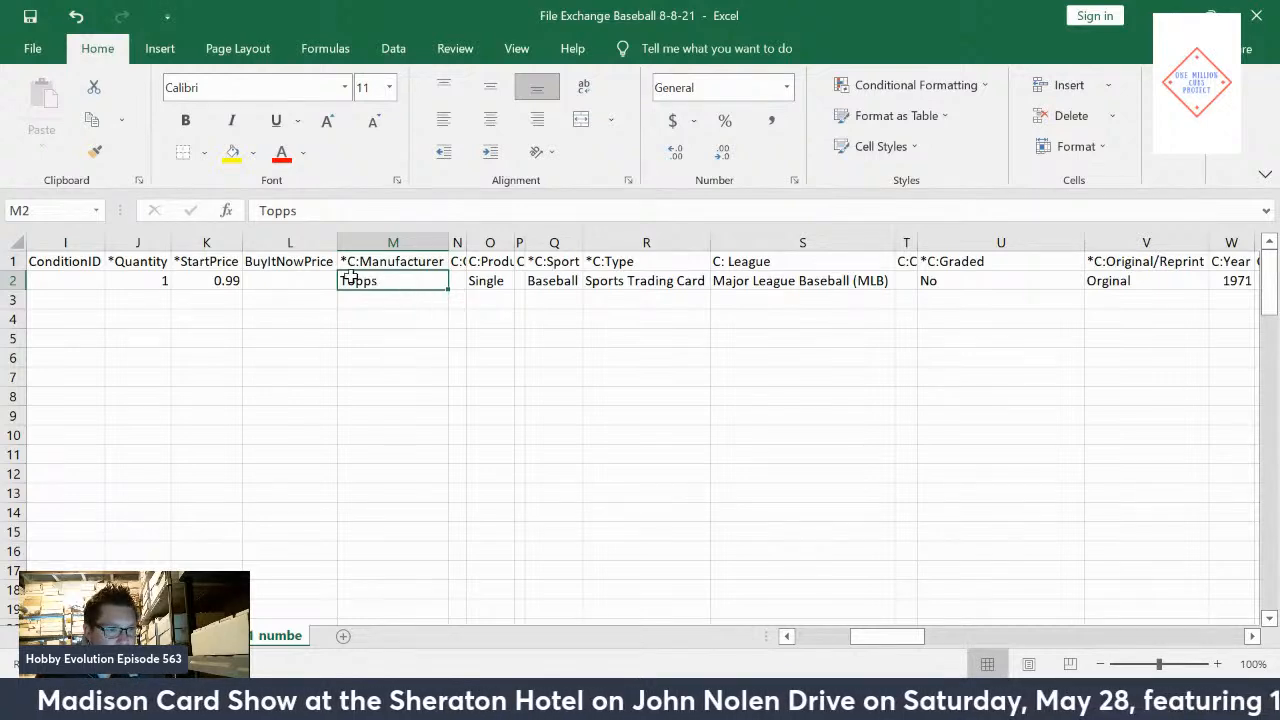
{"action": "double_click", "coordinate": [466, 242]}
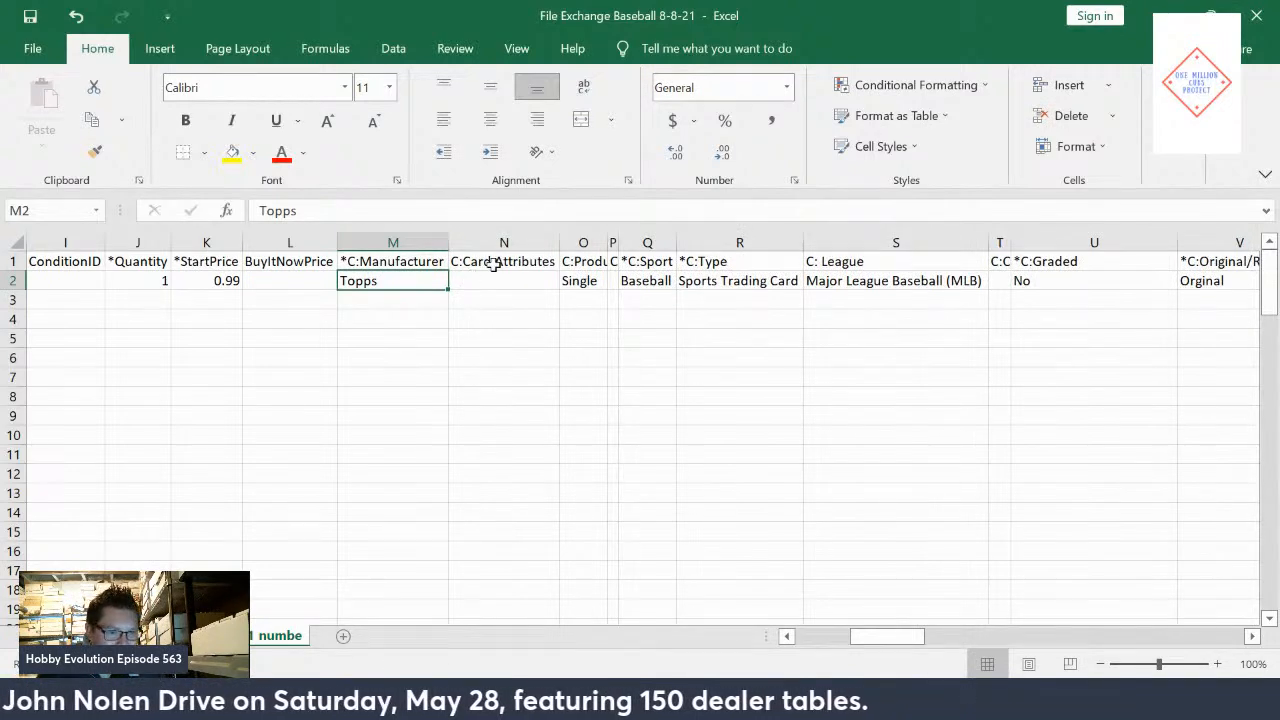
{"action": "double_click", "coordinate": [606, 240]}
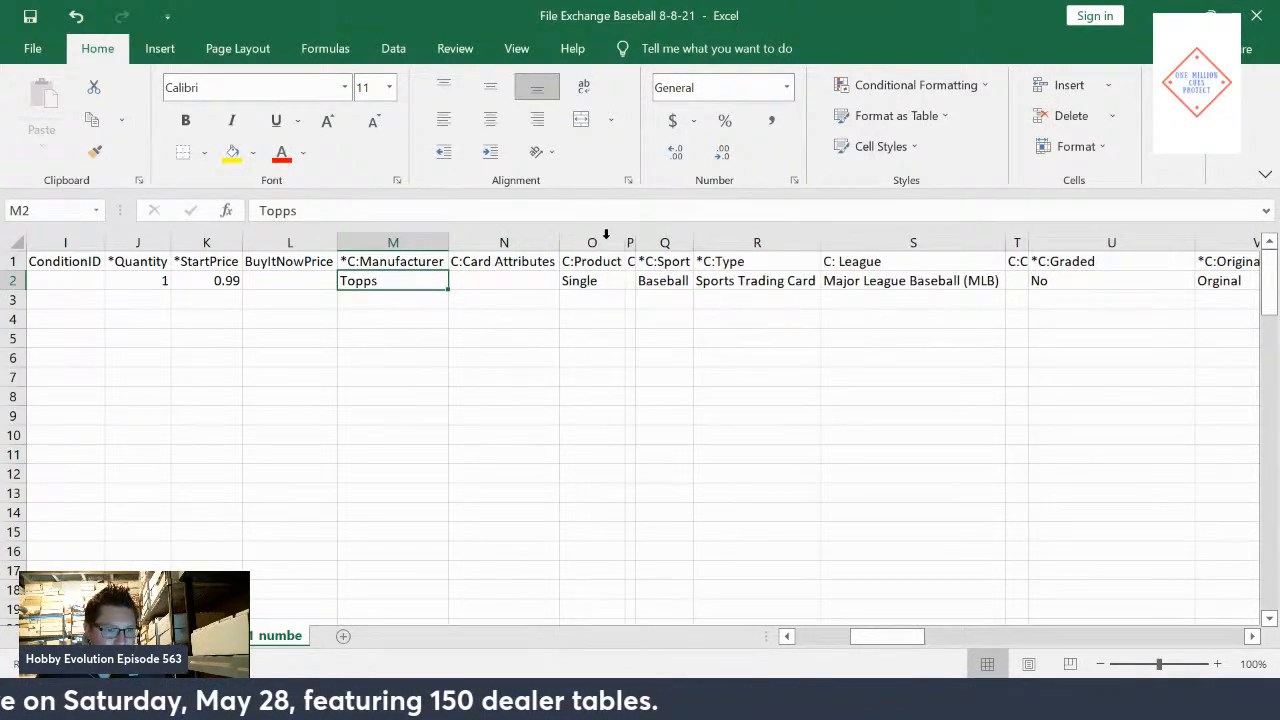
{"action": "left_click_drag", "start_coordinate": [897, 640], "coordinate": [911, 637]}
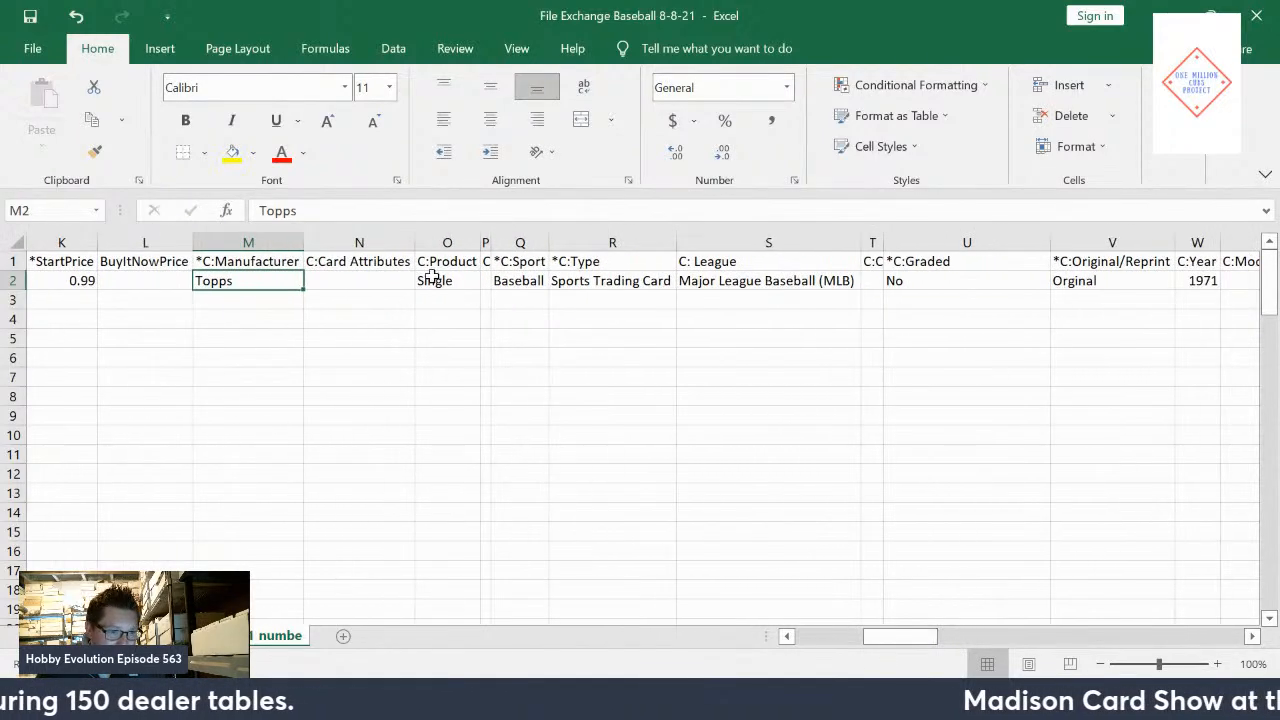
{"action": "double_click", "coordinate": [491, 242]}
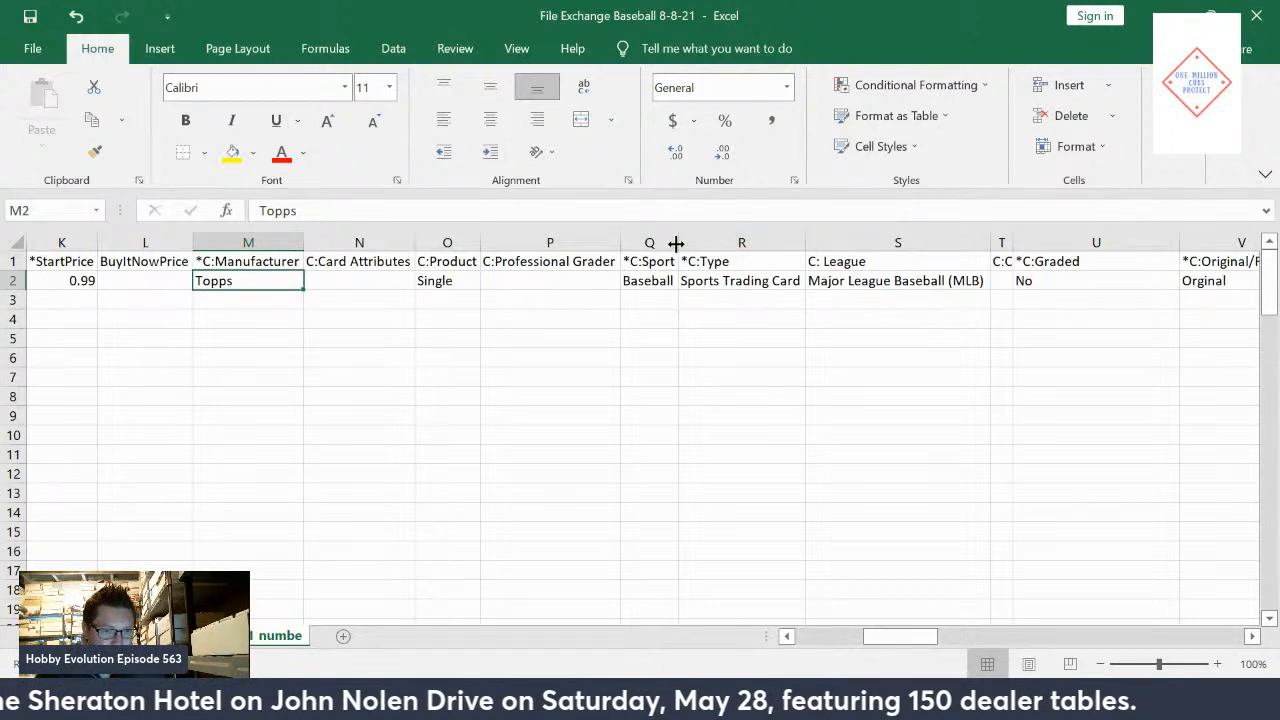
Review the Sport and Type values of the listing and bring the League and Graded columns into view.
{"action": "left_click", "coordinate": [653, 284]}
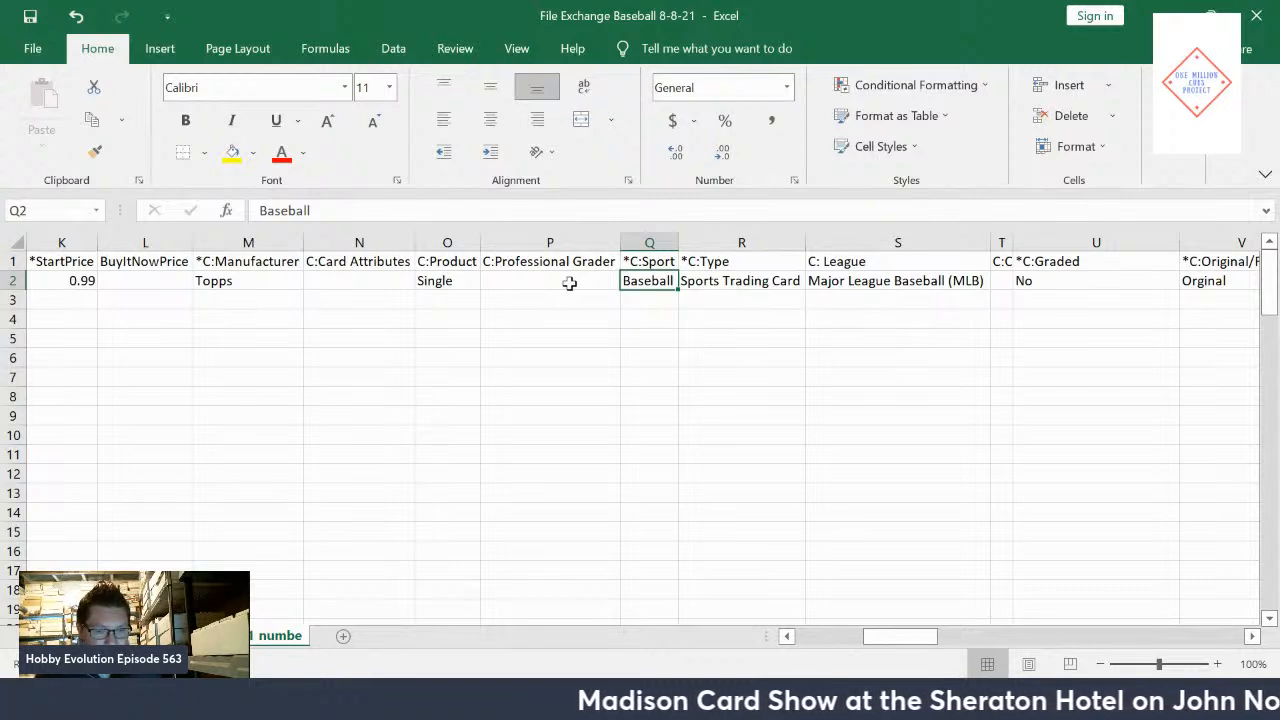
{"action": "left_click", "coordinate": [740, 278]}
{"action": "left_click_drag", "start_coordinate": [905, 637], "coordinate": [930, 640]}
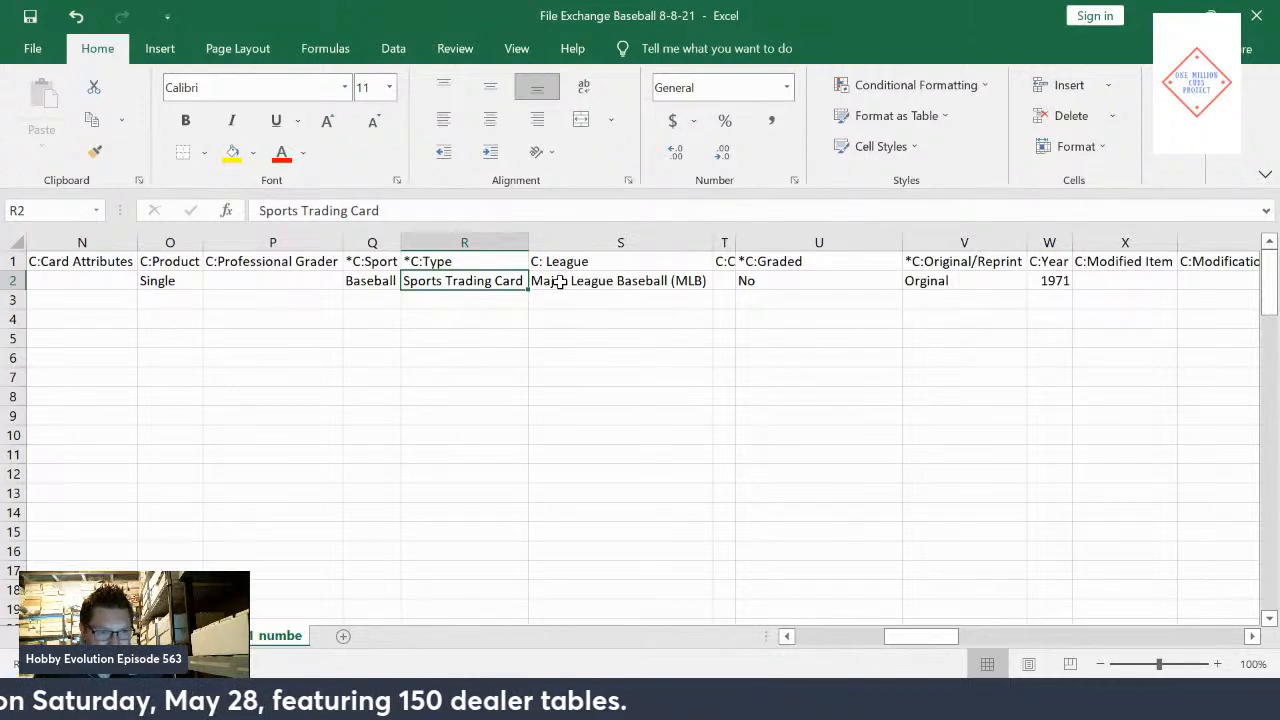
Auto-fit the Certification Number column to its contents and check the listing's Graded and Original/Reprint columns.
{"action": "double_click", "coordinate": [735, 242]}
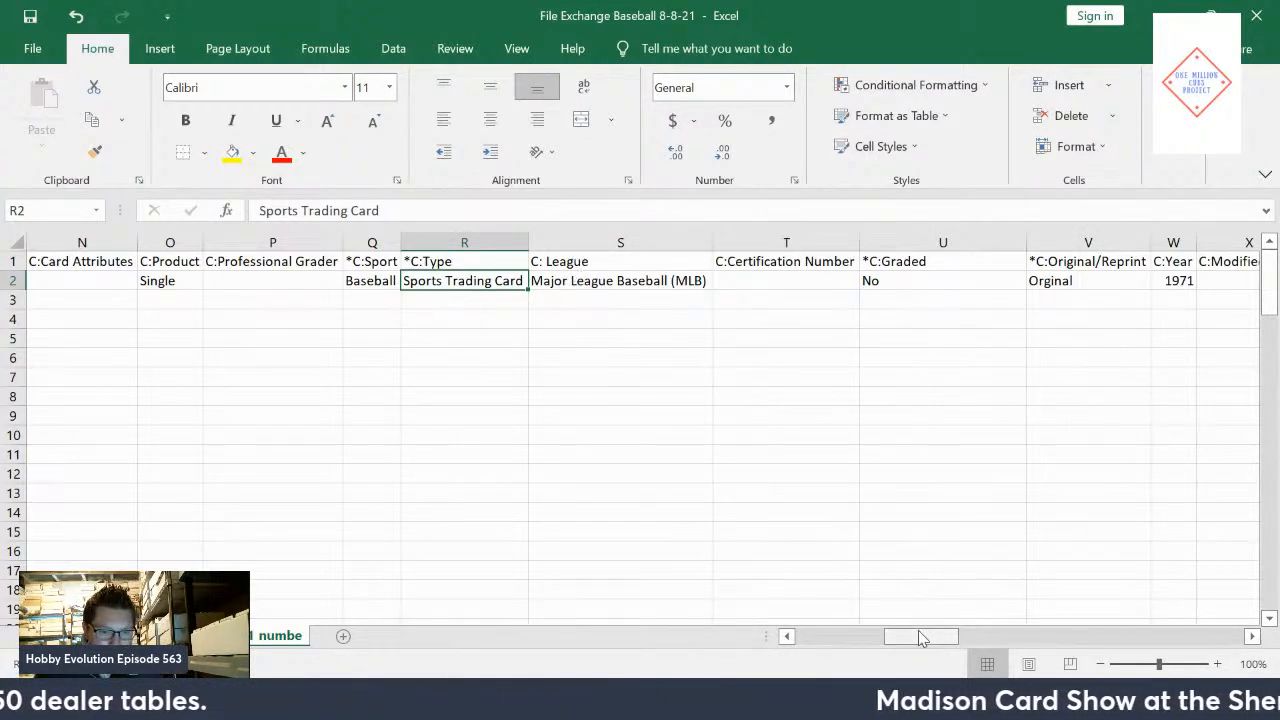
{"action": "left_click_drag", "start_coordinate": [918, 636], "coordinate": [941, 638]}
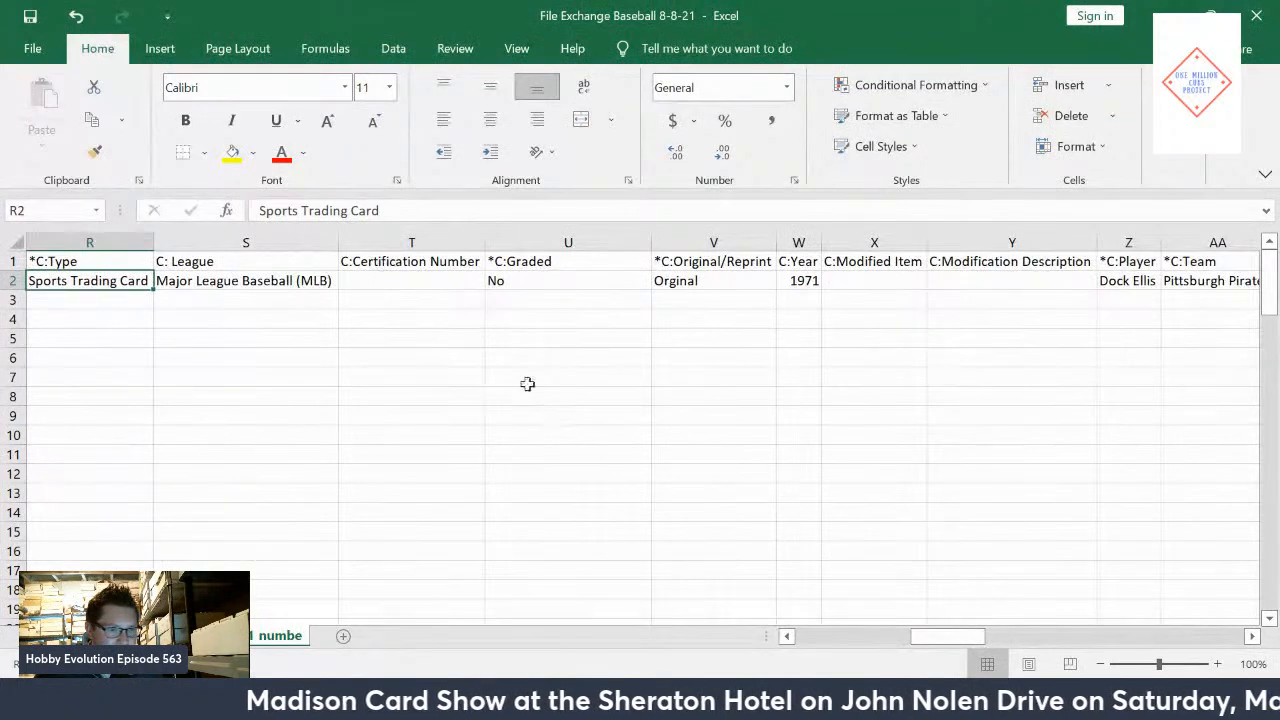
{"action": "left_click", "coordinate": [515, 263]}
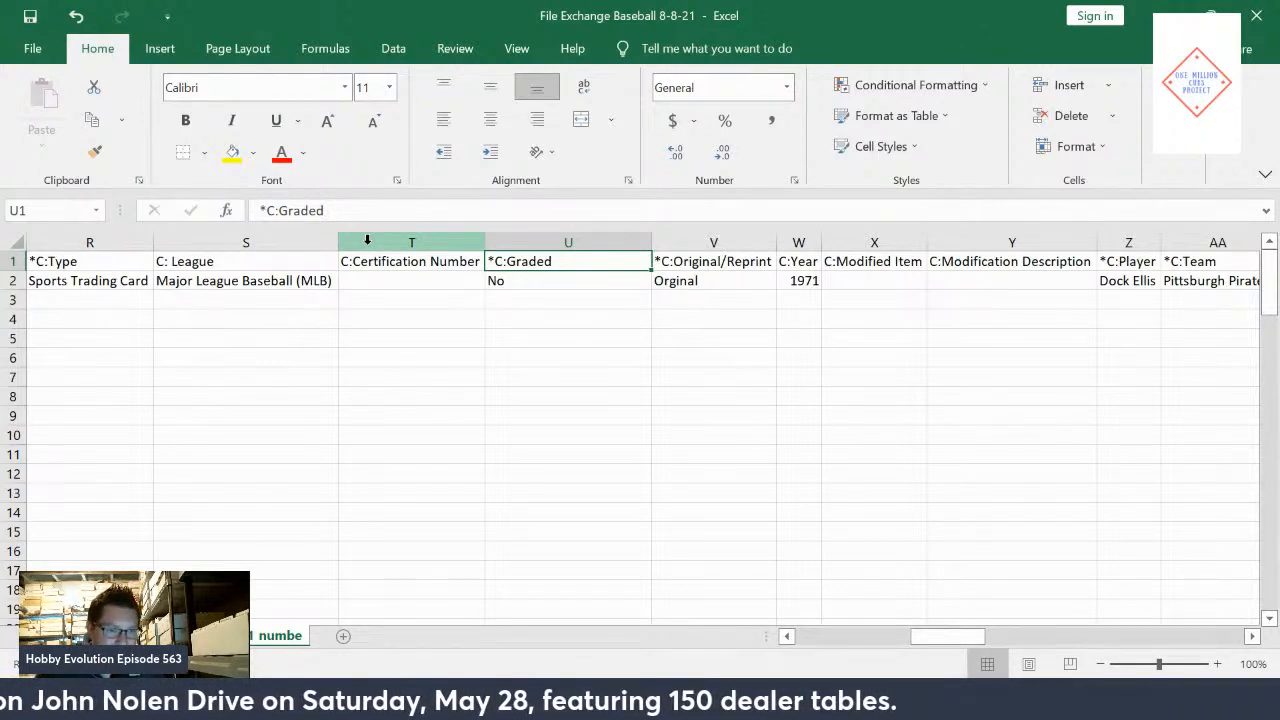
{"action": "left_click", "coordinate": [684, 284]}
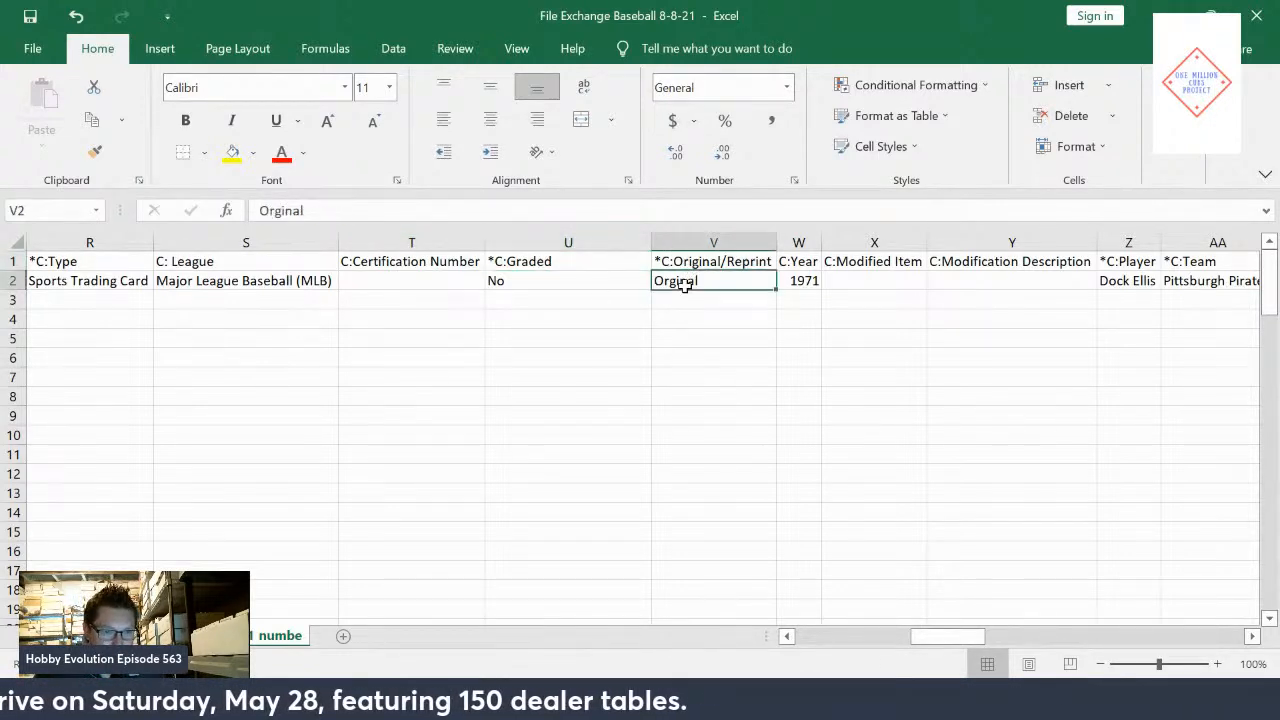
Review the listing's Year, Modified Item, Modification Description and Player columns.
{"action": "left_click_drag", "start_coordinate": [930, 637], "coordinate": [947, 641]}
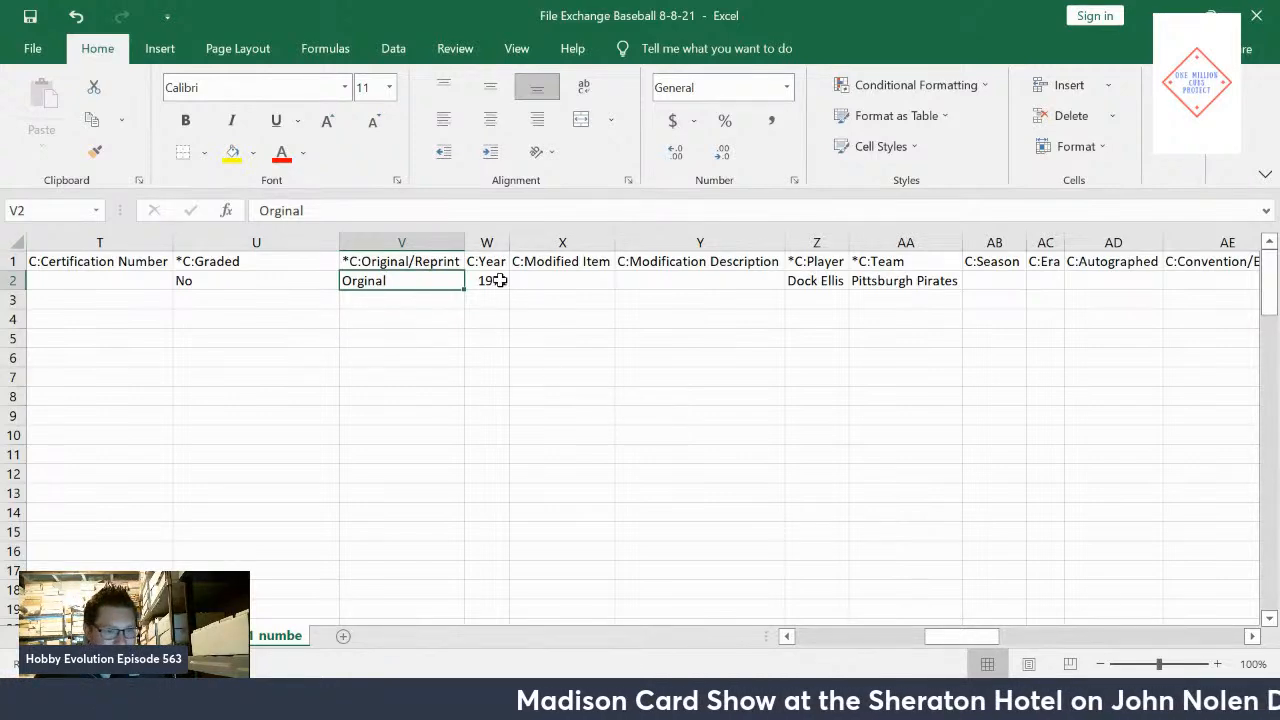
{"action": "left_click_drag", "start_coordinate": [949, 645], "coordinate": [958, 643]}
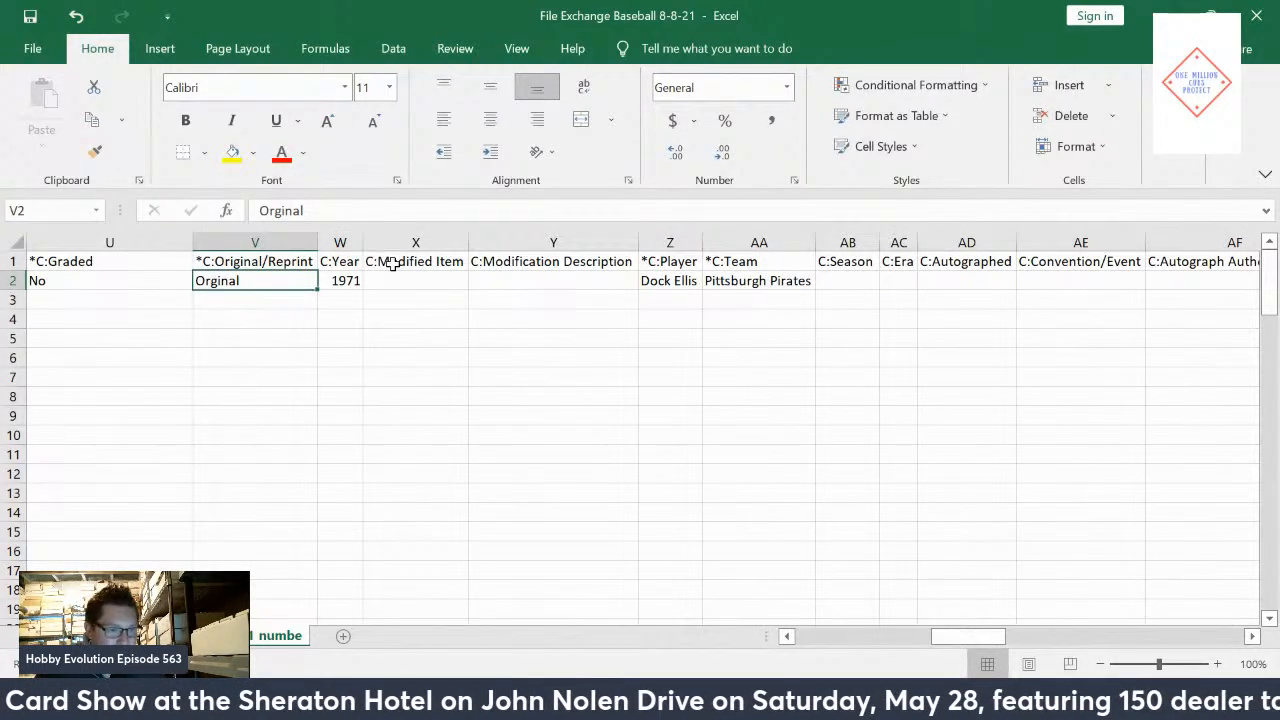
{"action": "left_click", "coordinate": [510, 282]}
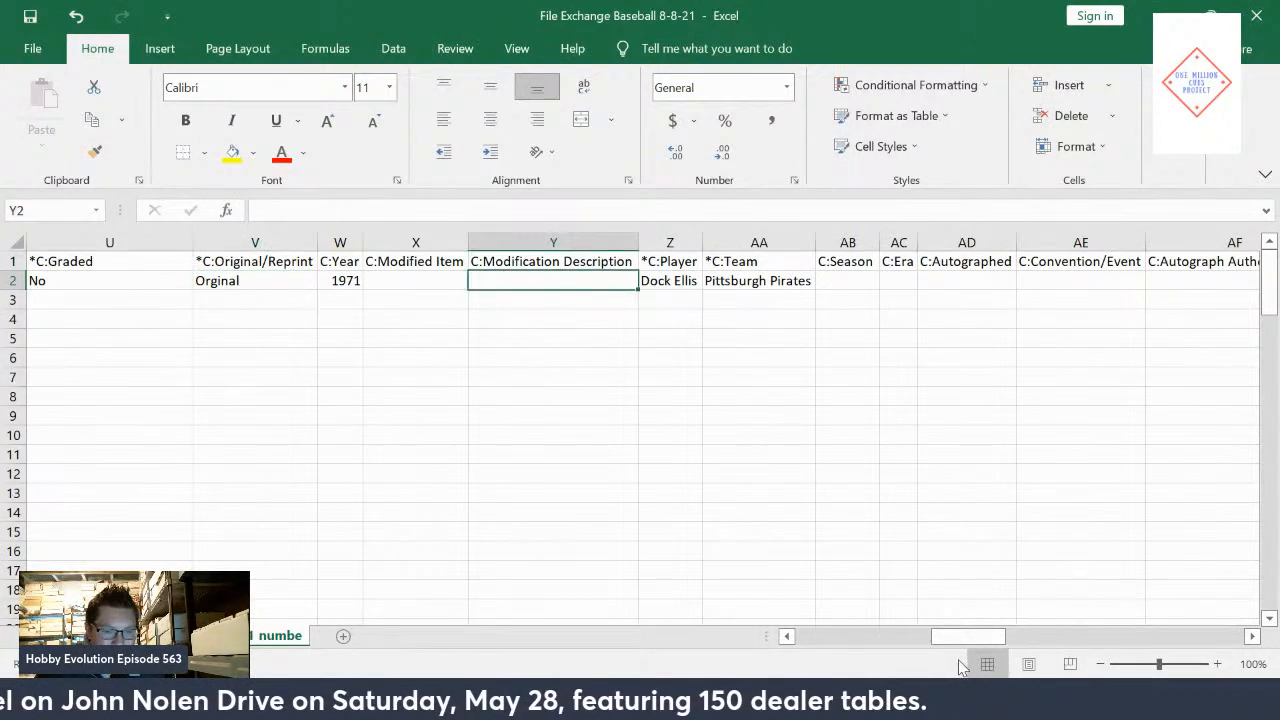
{"action": "left_click", "coordinate": [677, 243]}
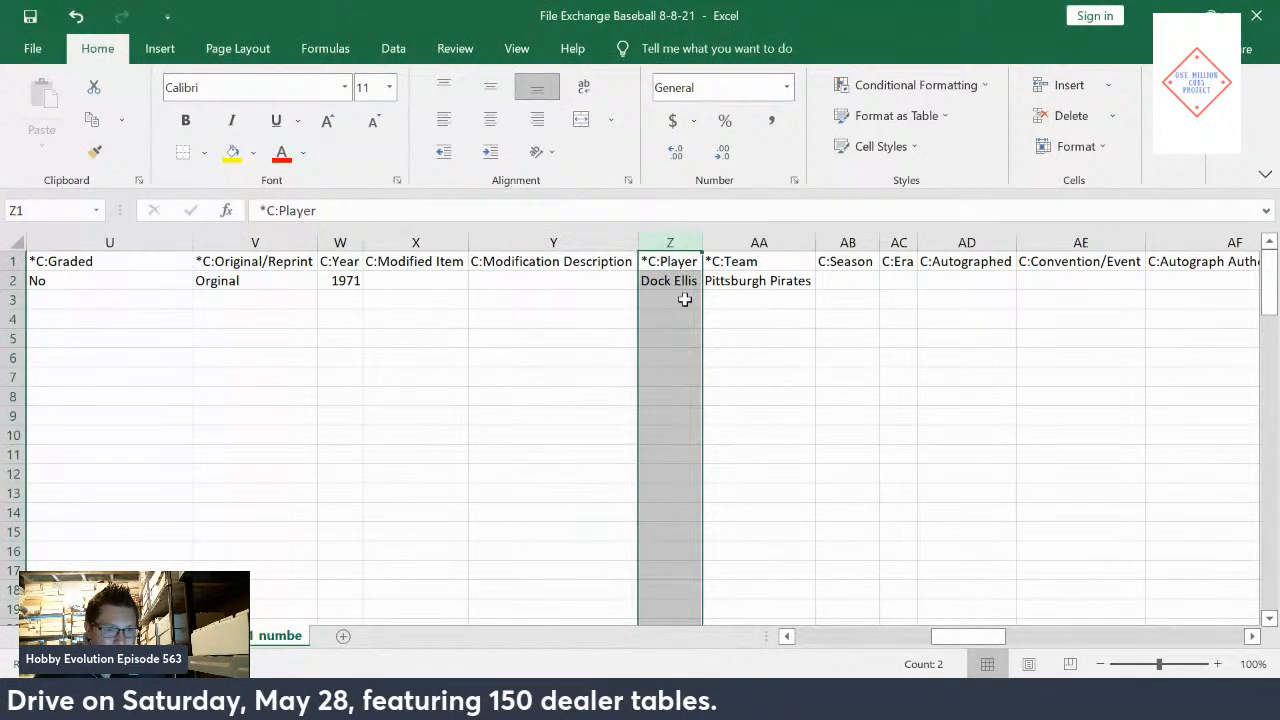
{"action": "left_click", "coordinate": [669, 283]}
{"action": "left_click_drag", "start_coordinate": [955, 637], "coordinate": [966, 637]}
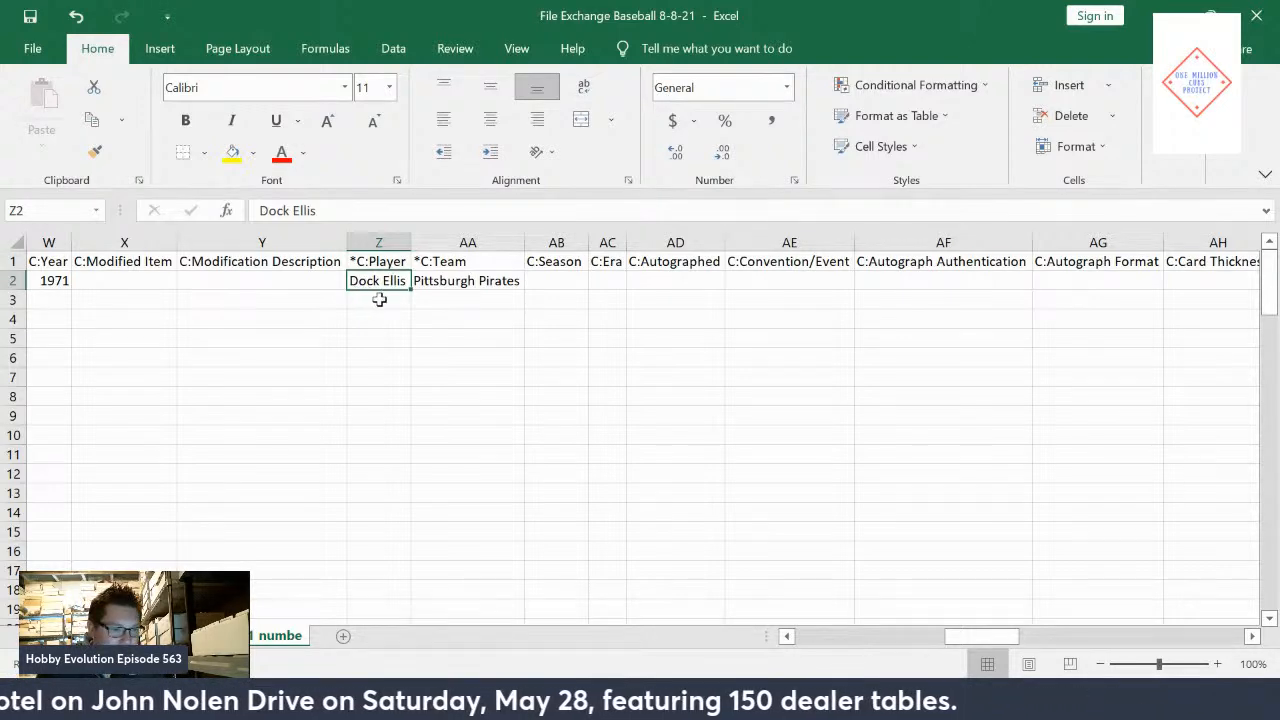
Enter Hans Solo as the player and Star Wars as the team in row 3.
{"action": "left_click", "coordinate": [373, 303]}
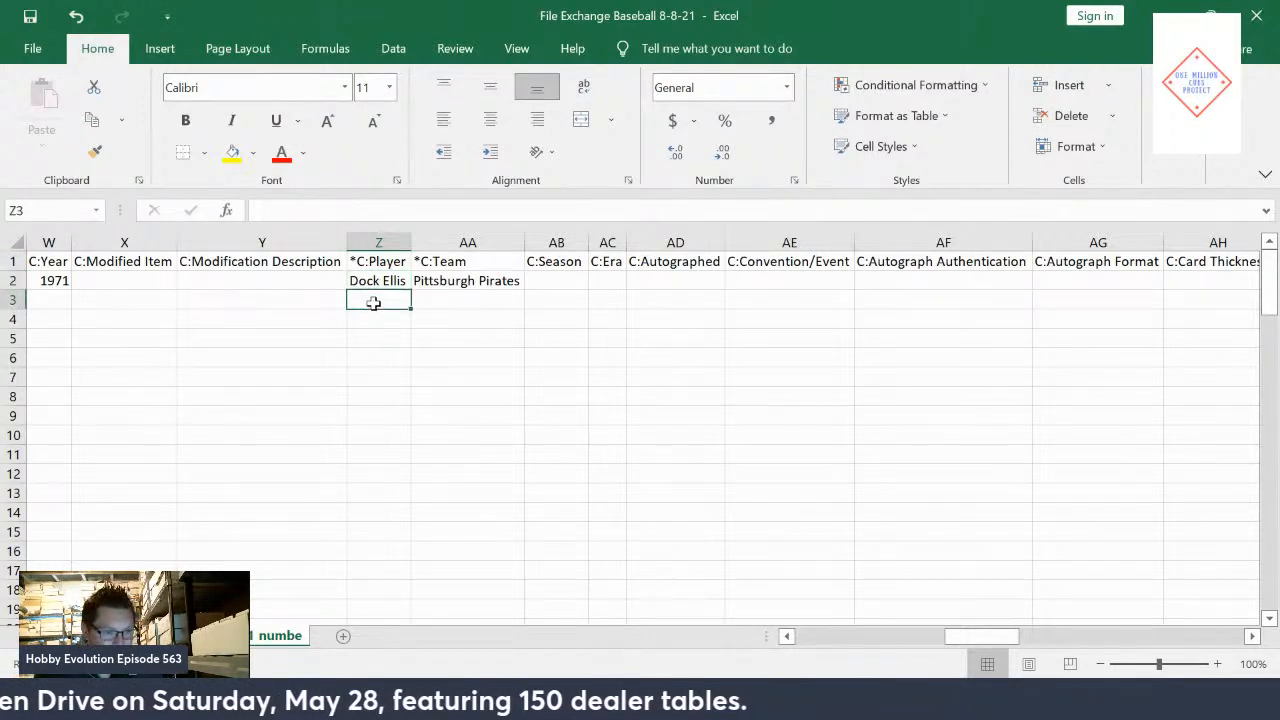
{"action": "type", "text": "Hans S"}
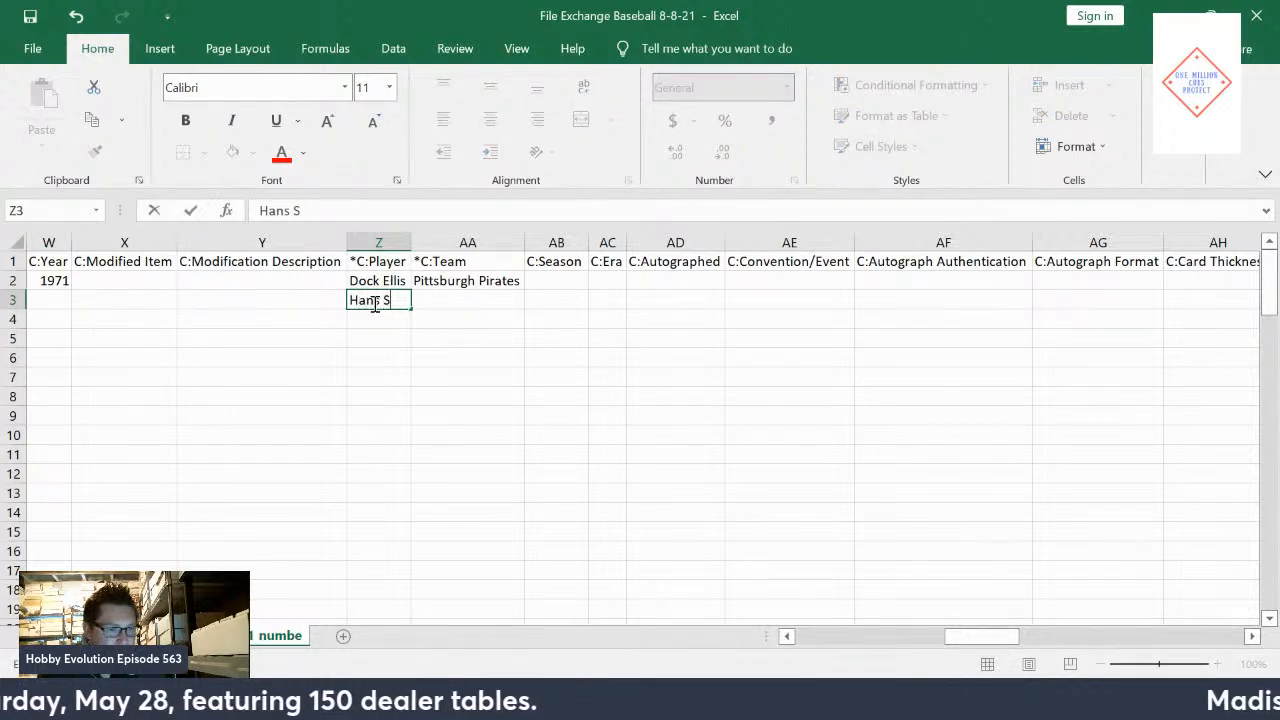
{"action": "type", "text": "olo"}
{"action": "key", "text": "Tab"}
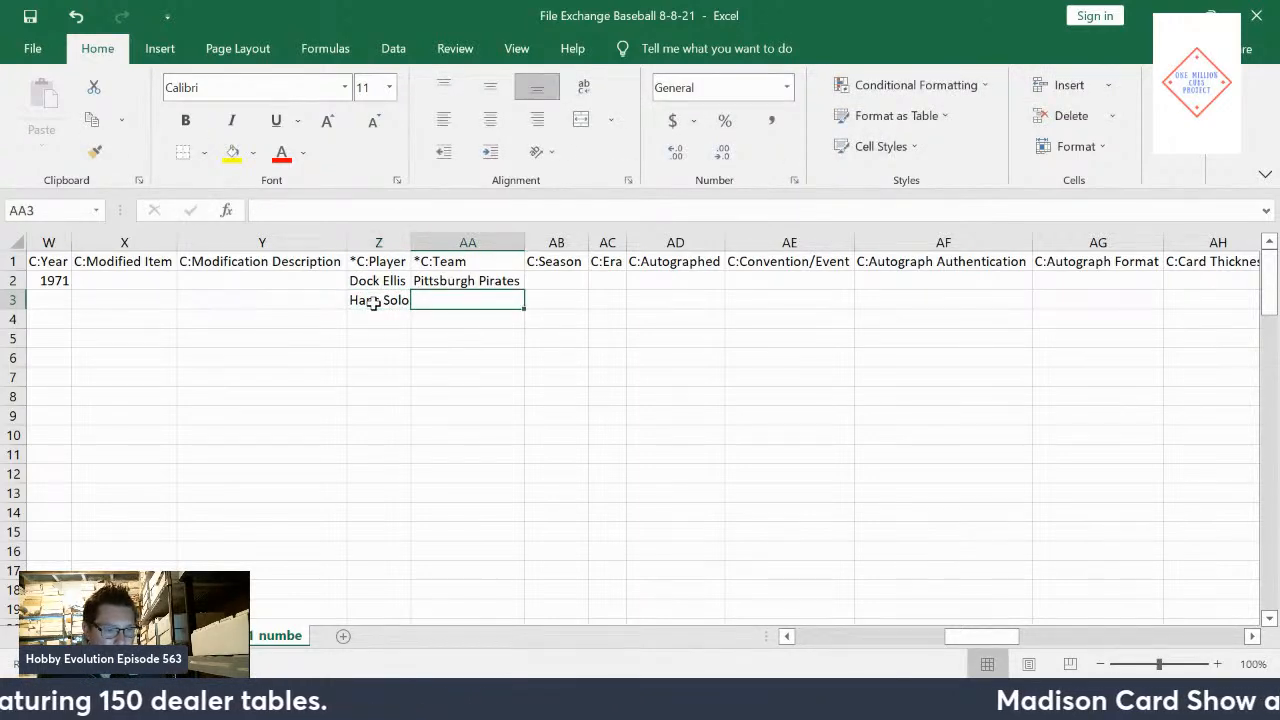
{"action": "type", "text": "Star Wars"}
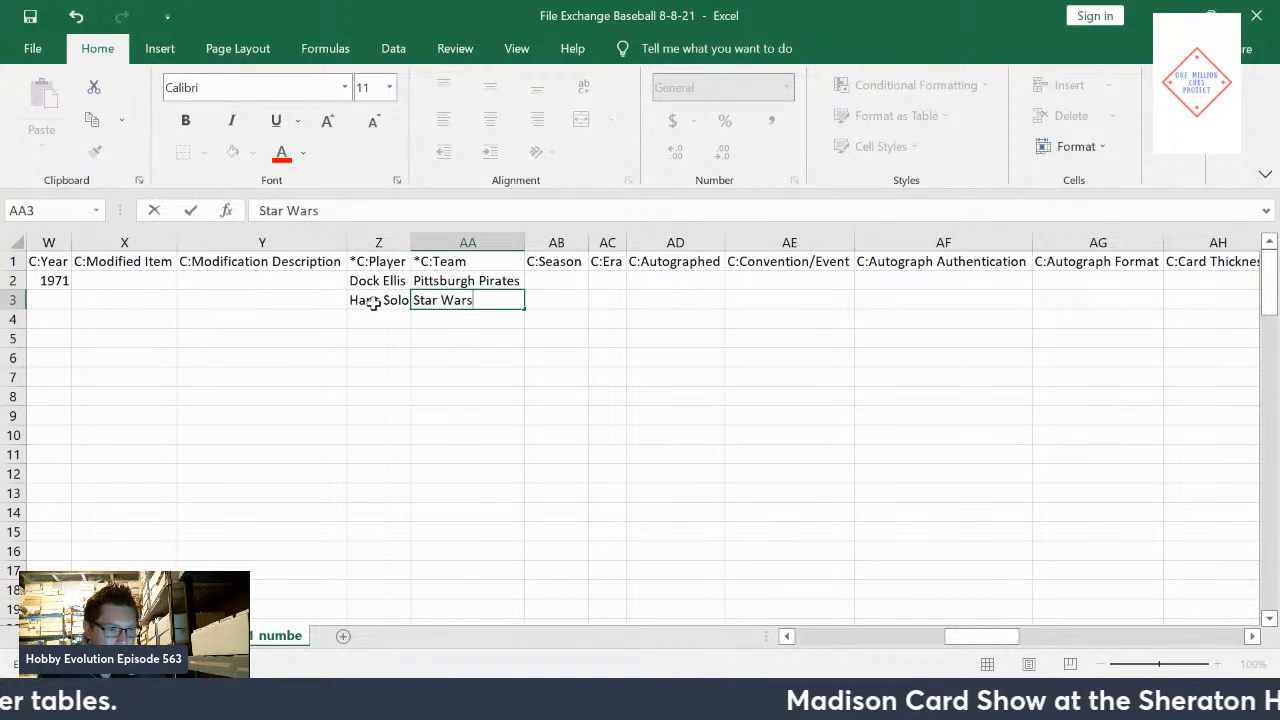
{"action": "key", "text": "Return"}
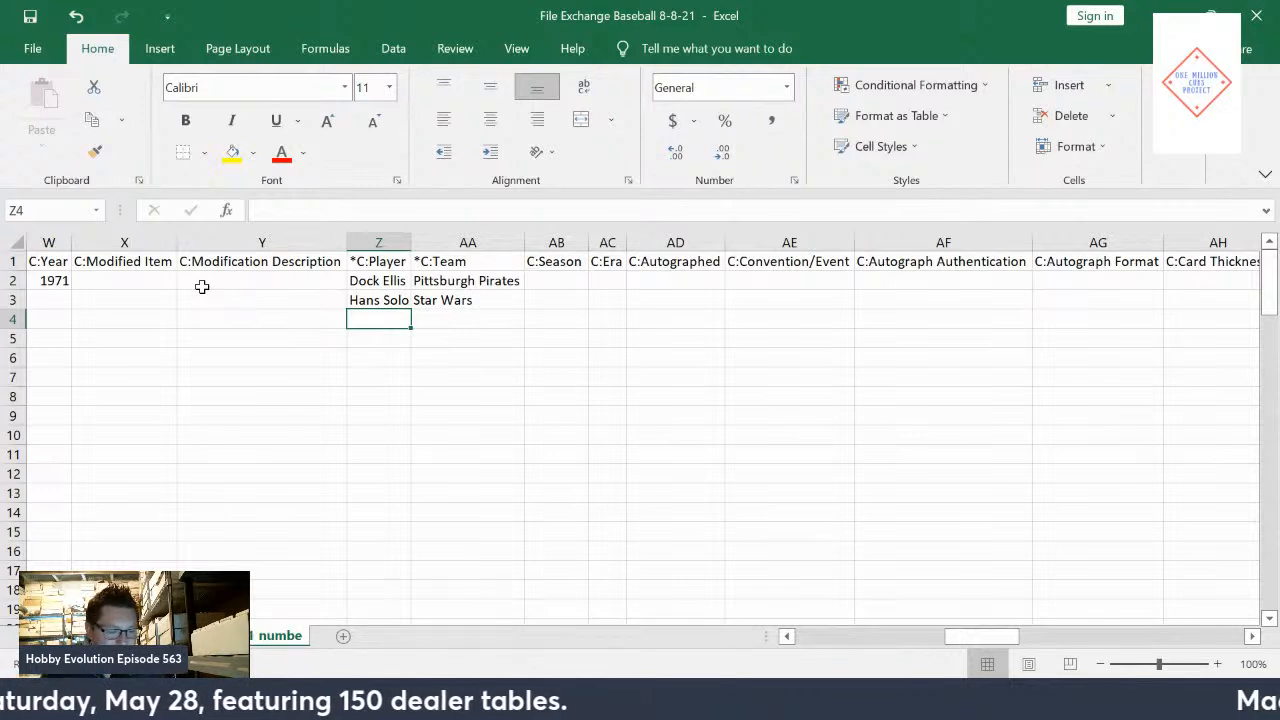
Enter Brooklyn Bridge as the player and Topps as the team in row 4.
{"action": "type", "text": "Brook"}
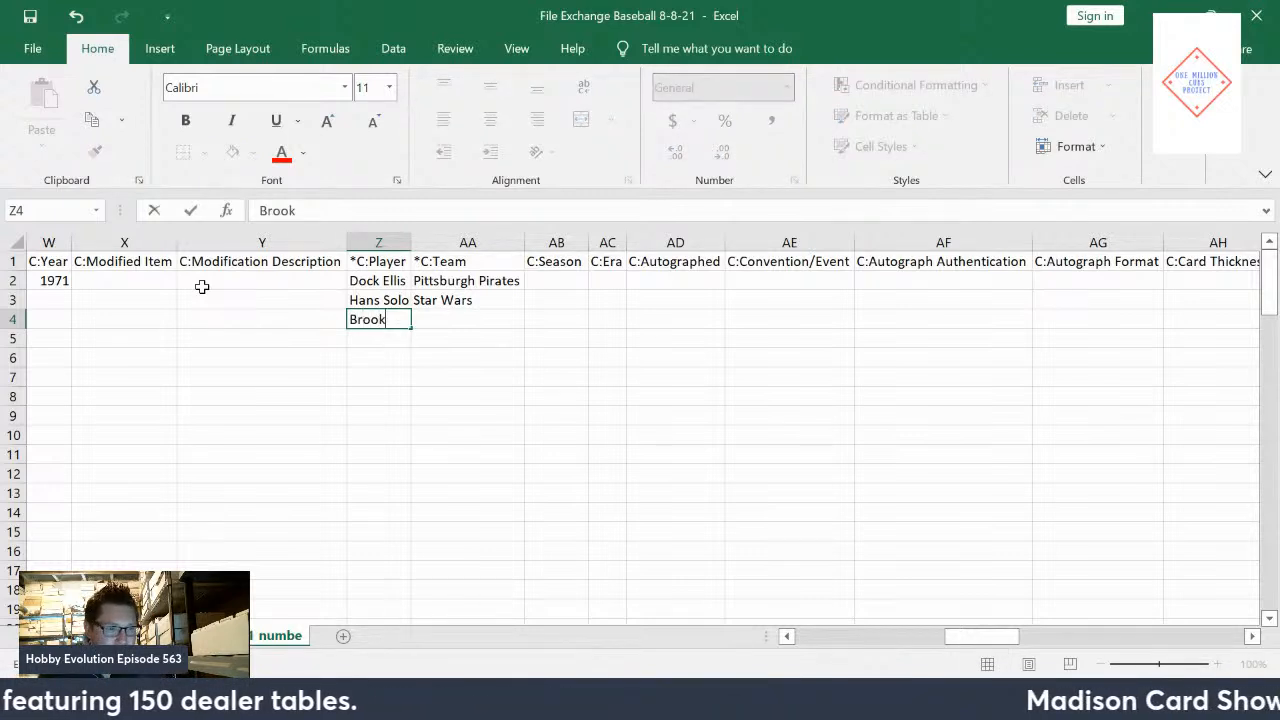
{"action": "type", "text": "lyn Bridge"}
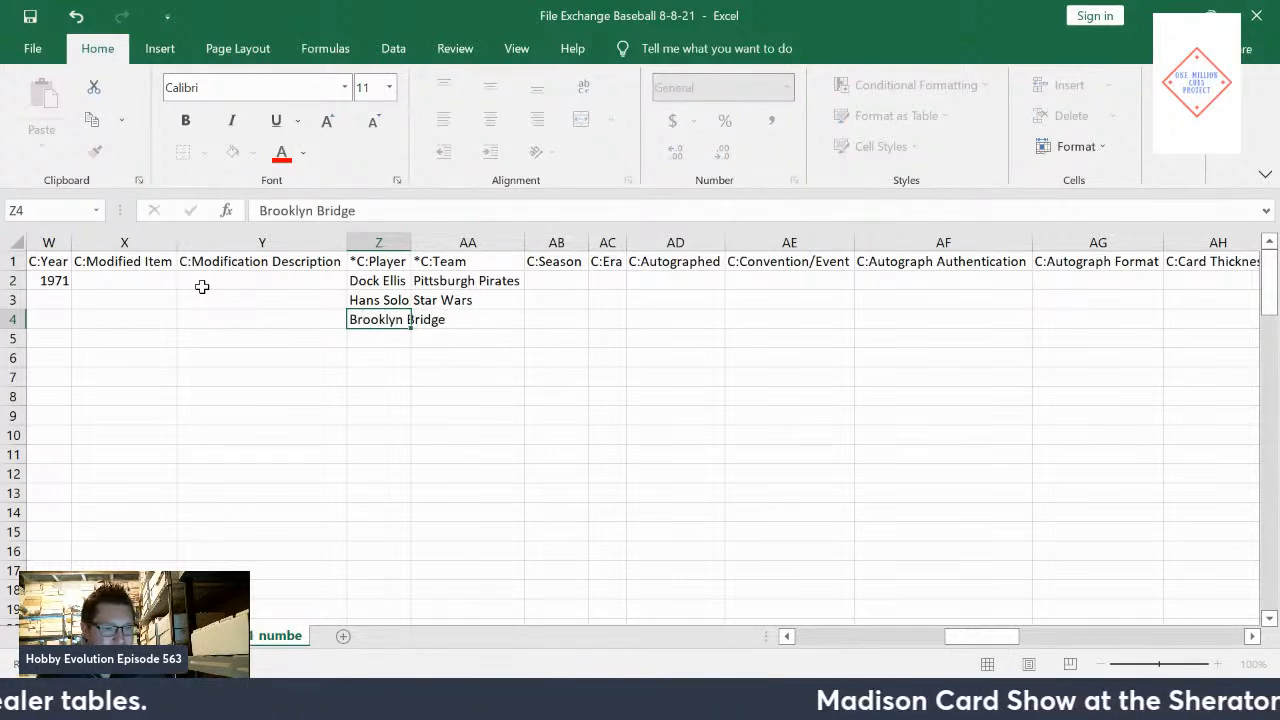
{"action": "key", "text": "Tab"}
{"action": "type", "text": "Topps"}
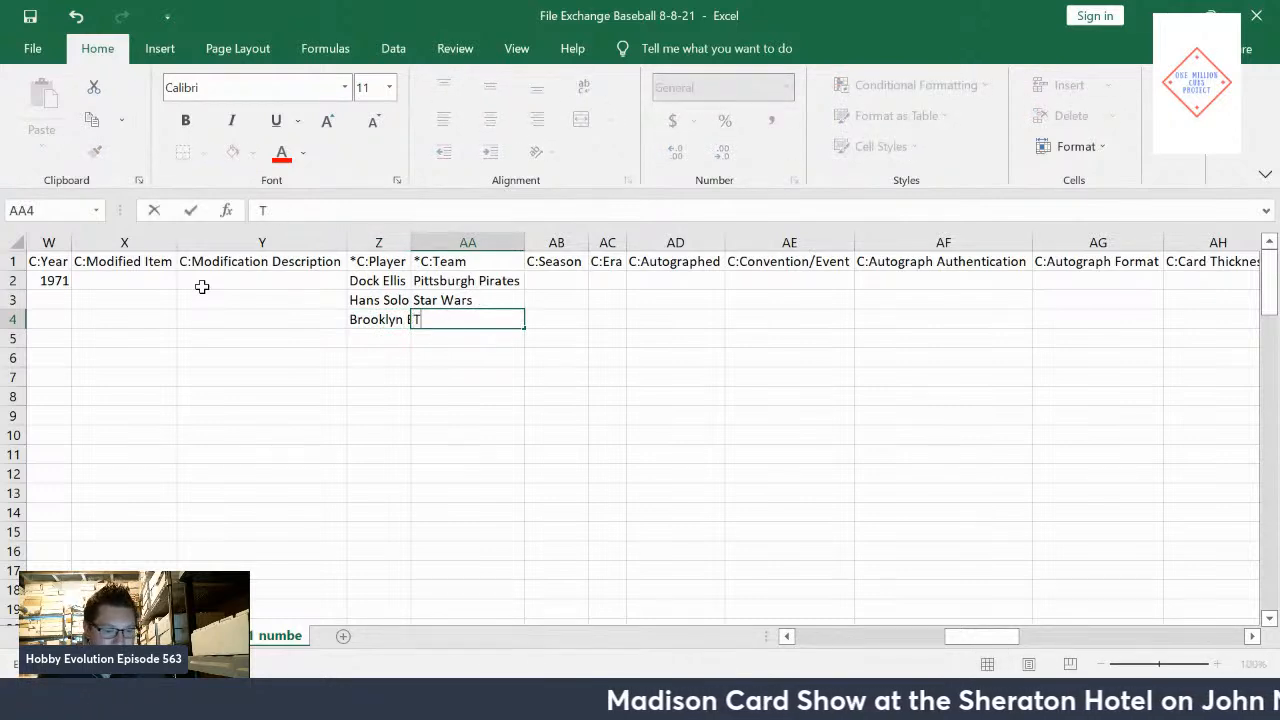
{"action": "key", "text": "Return"}
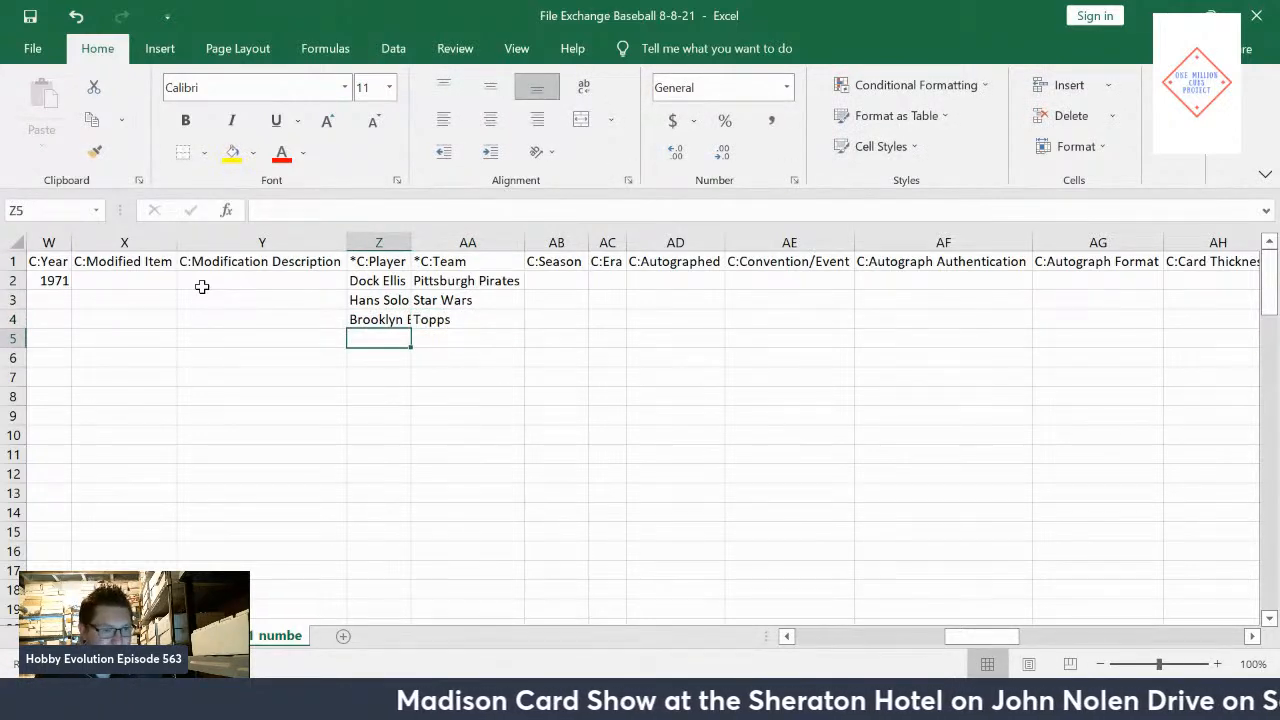
{"action": "left_click", "coordinate": [380, 317]}
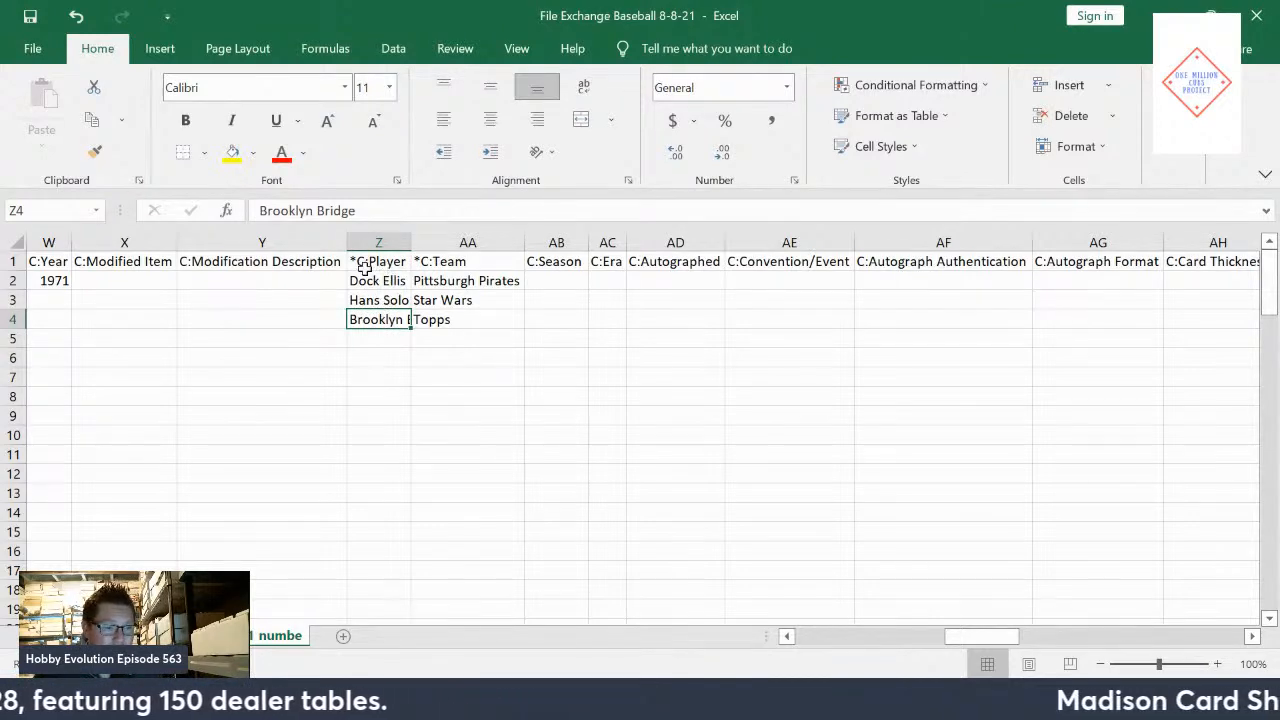
Enter A as both player and team in row 5, and clear the example entries from rows 3 to 5.
{"action": "left_click", "coordinate": [366, 338]}
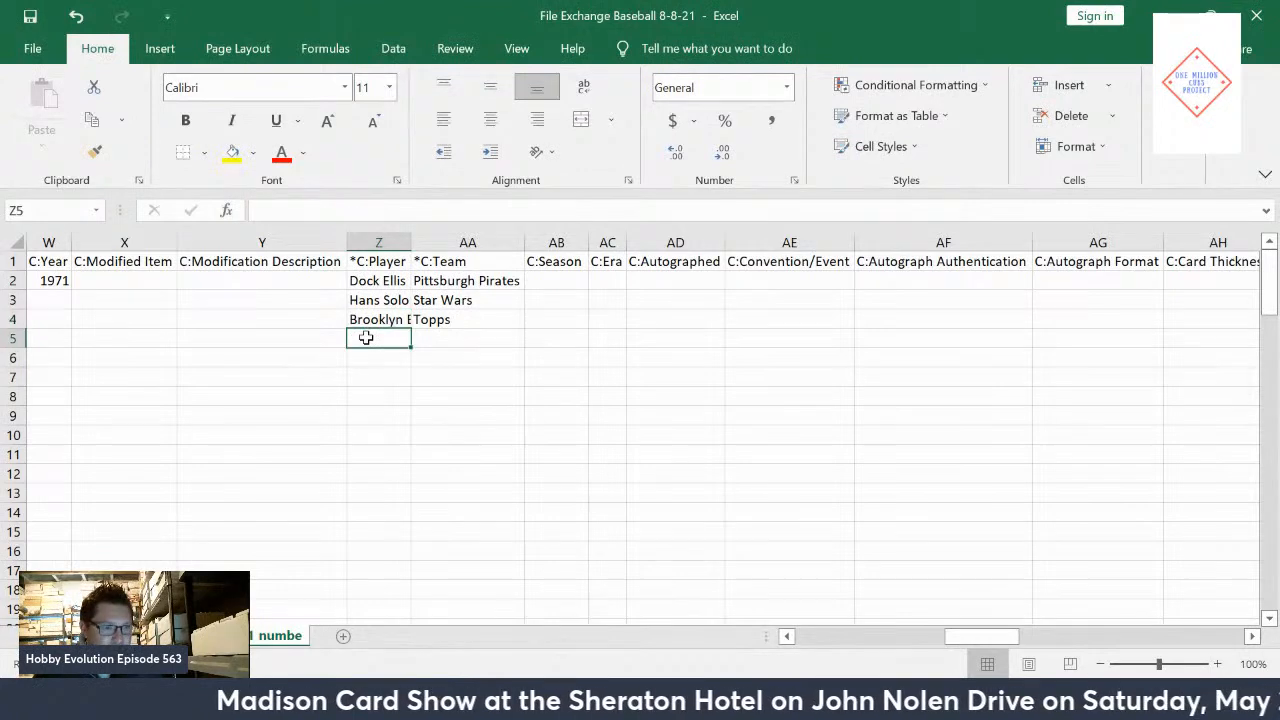
{"action": "type", "text": "A"}
{"action": "key", "text": "Tab"}
{"action": "type", "text": "A"}
{"action": "key", "text": "Return"}
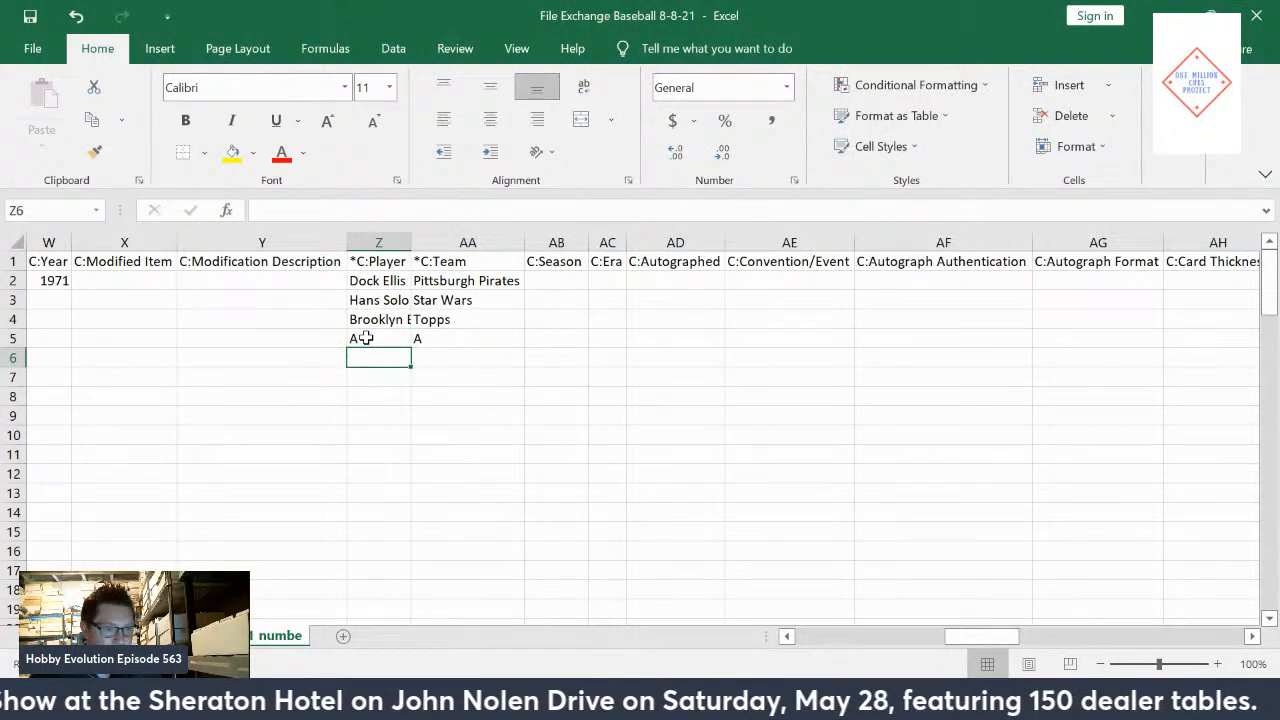
{"action": "left_click_drag", "start_coordinate": [372, 304], "coordinate": [445, 342]}
{"action": "key", "text": "Delete"}
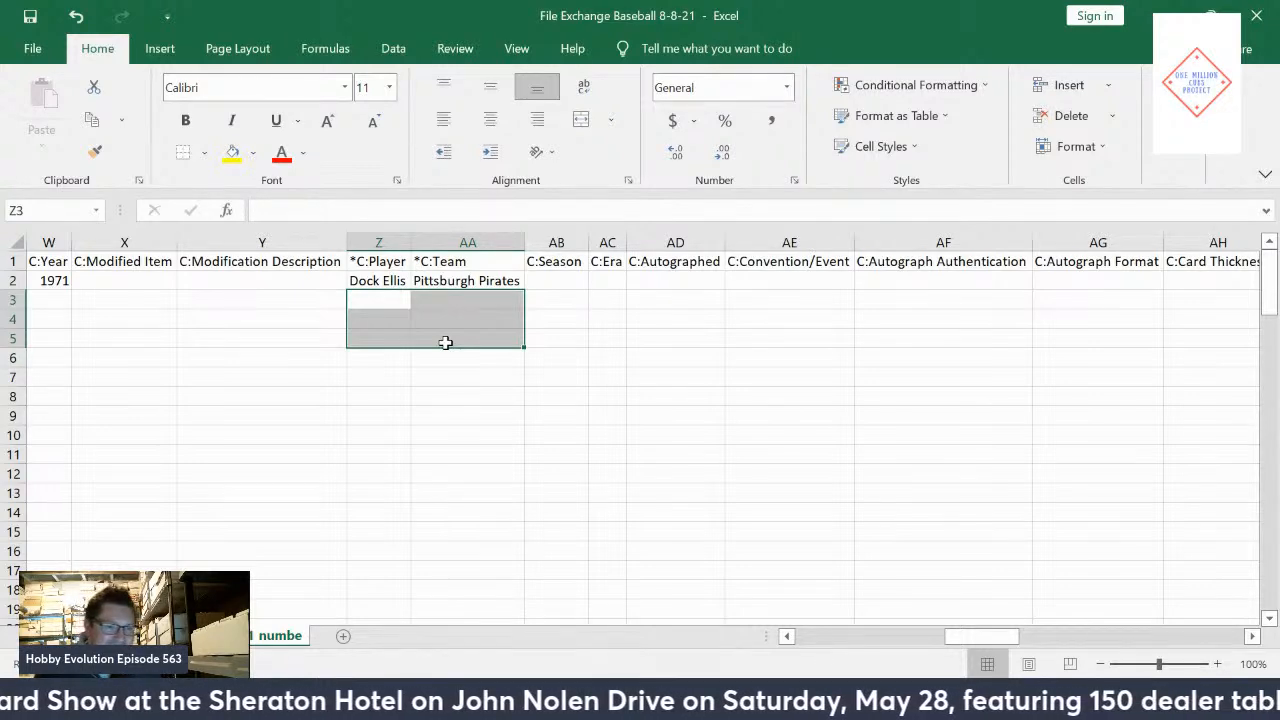
Review the Season, Era, Convention/Event, Autograph Authentication, Autograph Format and Card Thickness columns.
{"action": "left_click", "coordinate": [545, 261]}
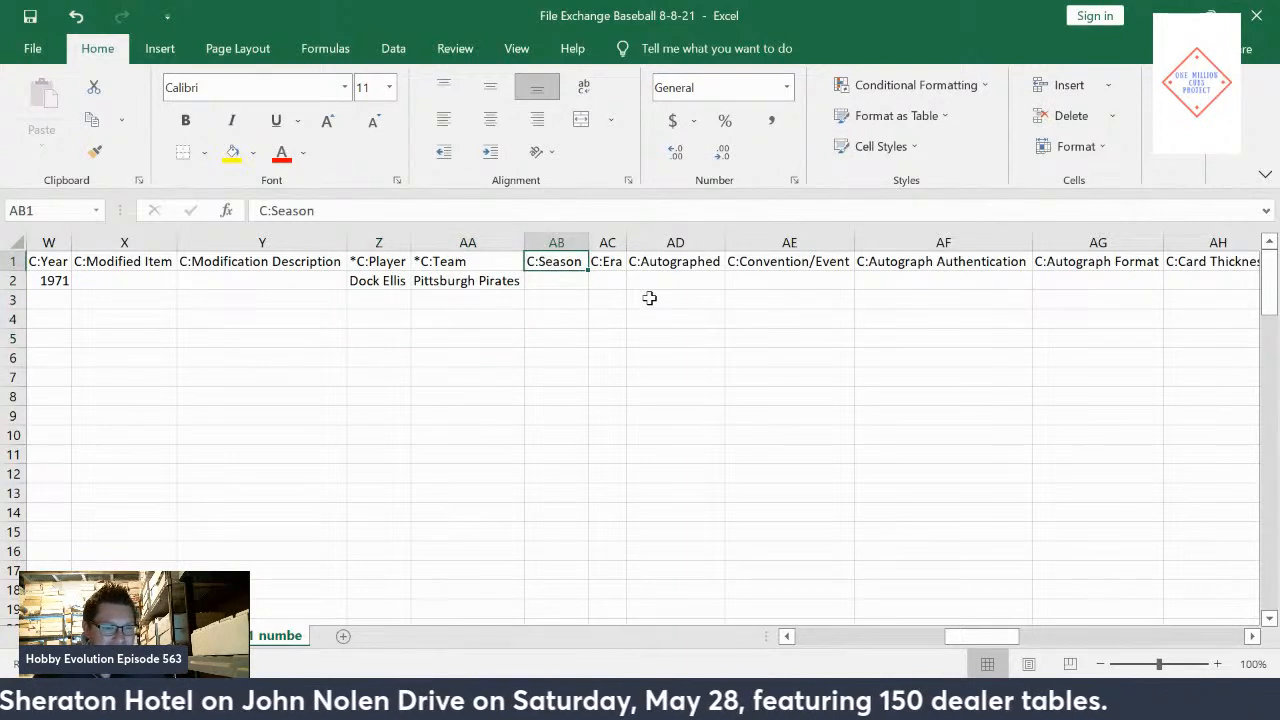
{"action": "mouse_move", "coordinate": [980, 638]}
{"action": "left_mouse_down"}
{"action": "mouse_move", "coordinate": [990, 641]}
{"action": "mouse_move", "coordinate": [978, 640]}
{"action": "left_mouse_up"}
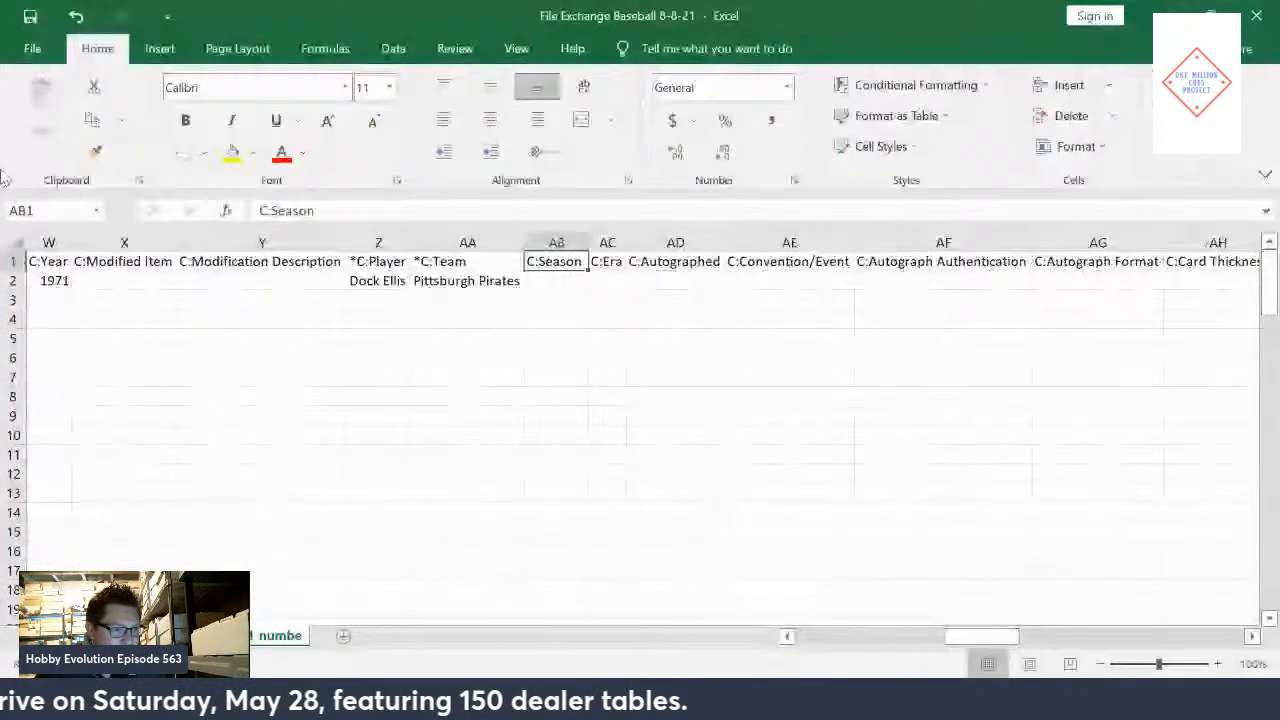
{"action": "left_click", "coordinate": [598, 261]}
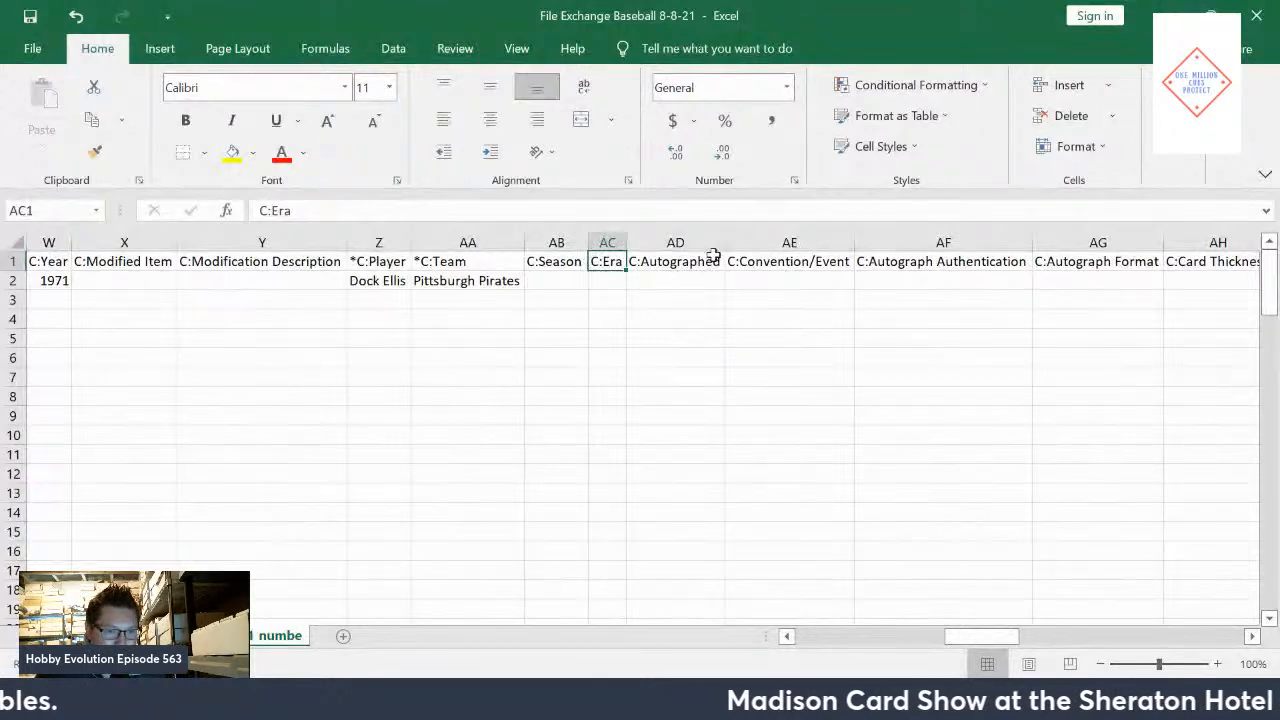
{"action": "left_click_drag", "start_coordinate": [968, 637], "coordinate": [987, 637]}
{"action": "left_click", "coordinate": [461, 265]}
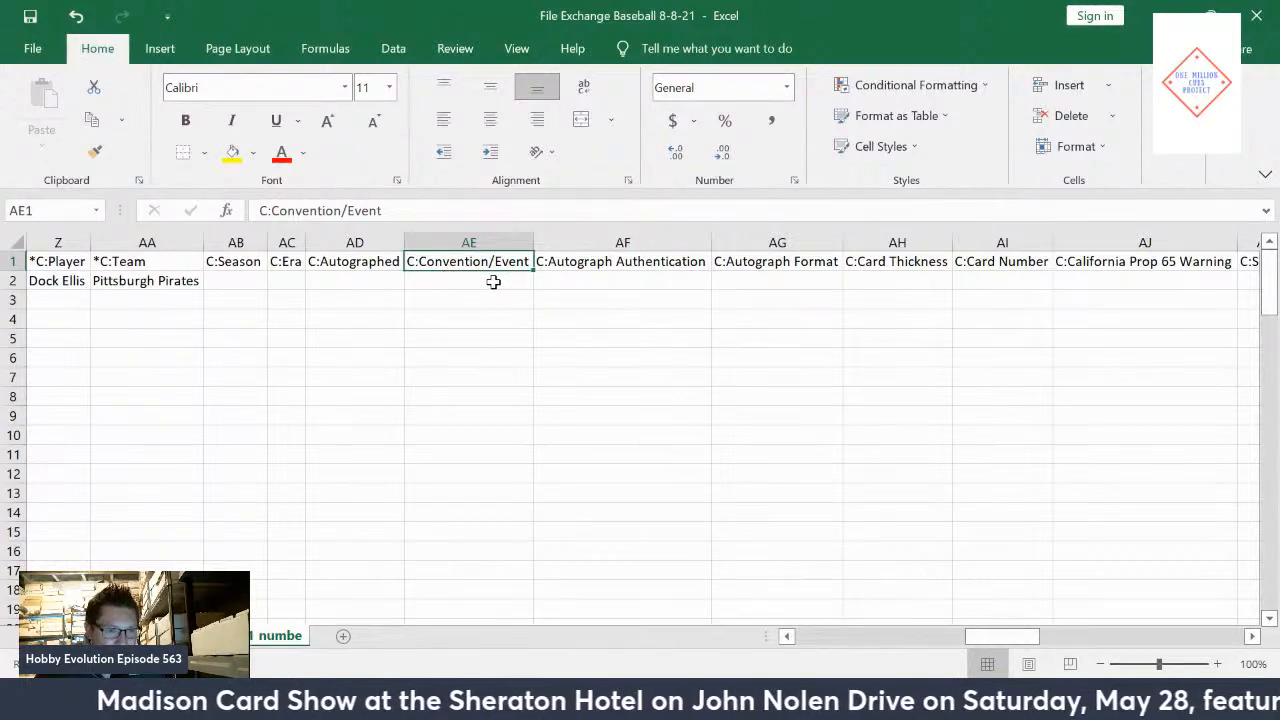
{"action": "left_click", "coordinate": [610, 263]}
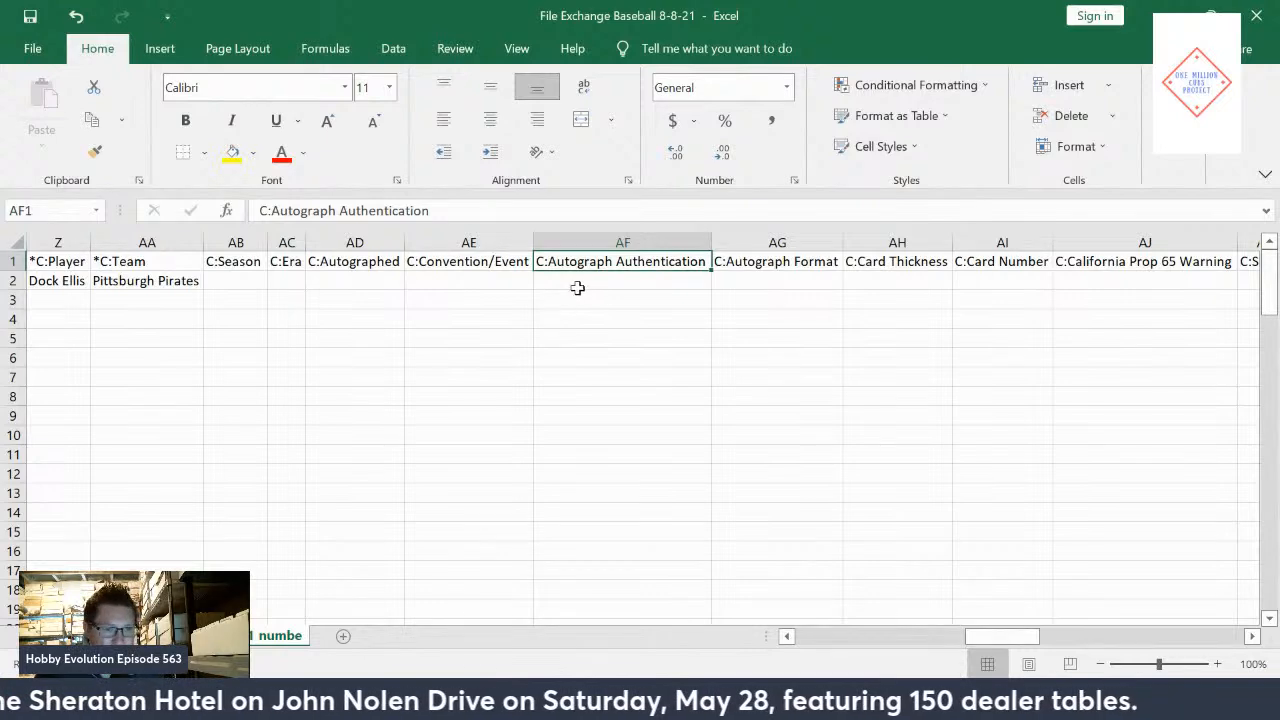
{"action": "left_click_drag", "start_coordinate": [1000, 637], "coordinate": [1043, 640]}
{"action": "left_click", "coordinate": [606, 280]}
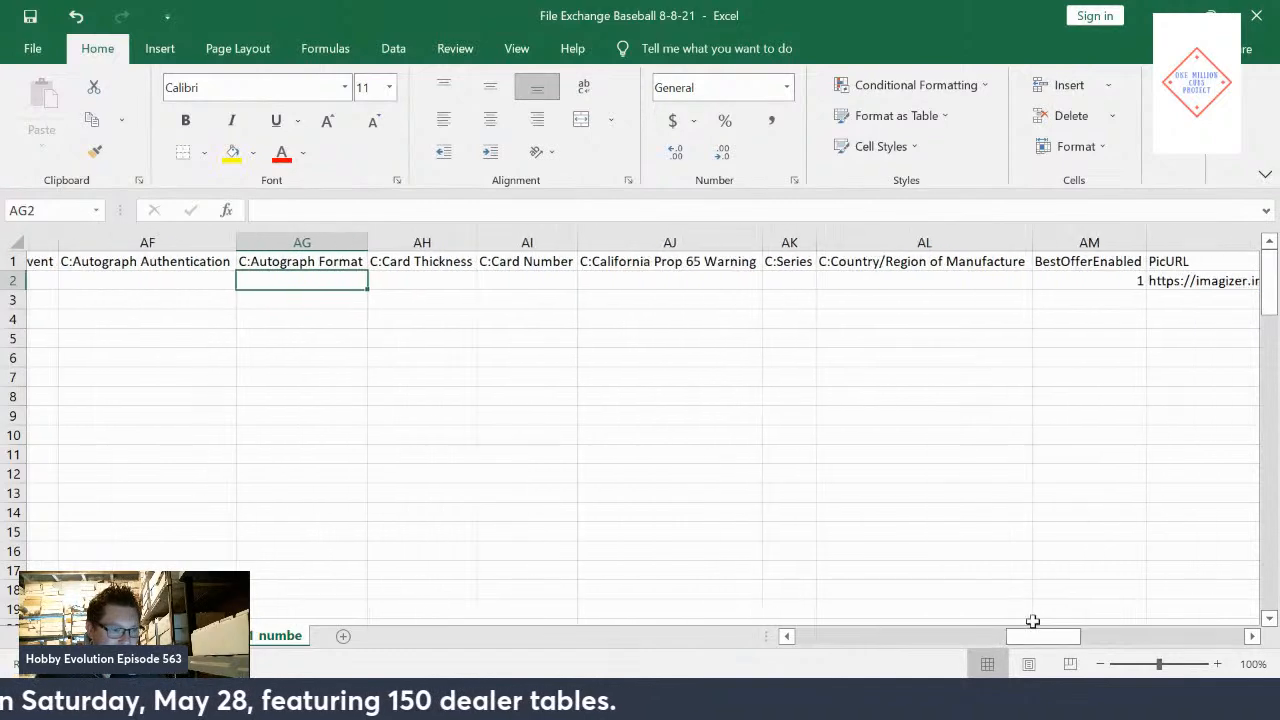
{"action": "left_click", "coordinate": [432, 288]}
Enter 2 as the listing's Card Number in row 2 and clear that entry again.
{"action": "left_click", "coordinate": [498, 286]}
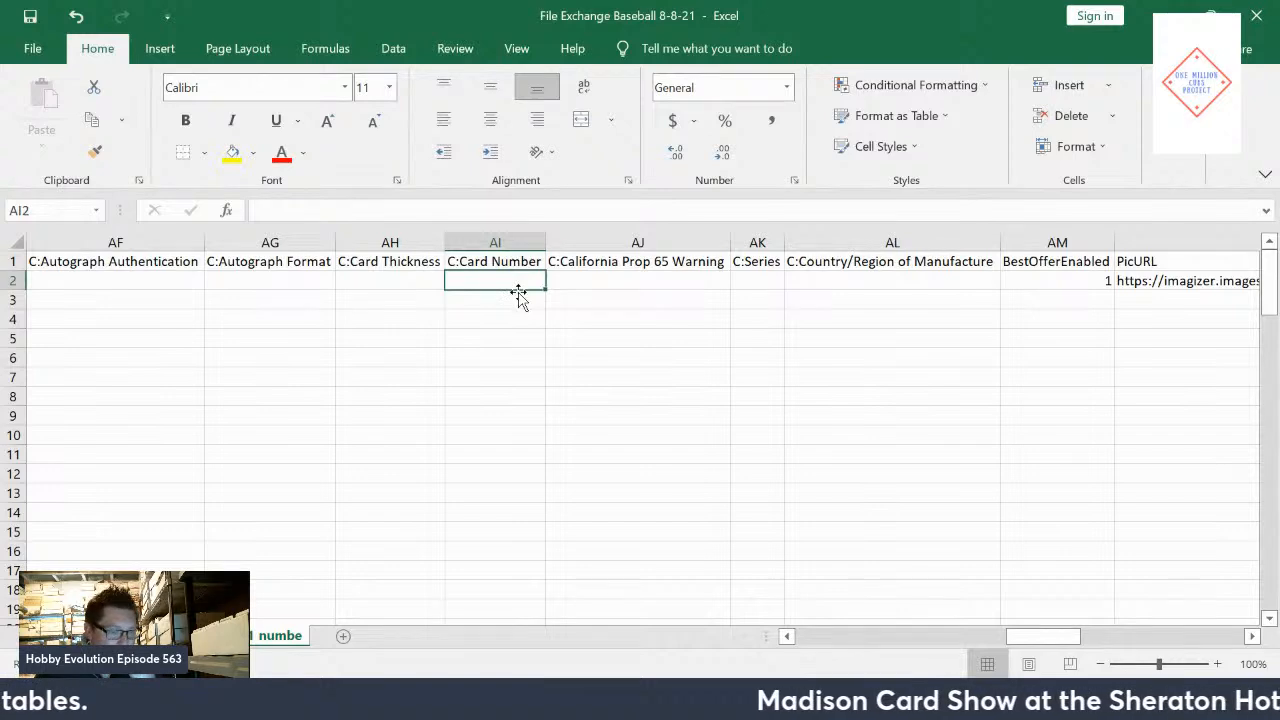
{"action": "mouse_move", "coordinate": [1040, 636]}
{"action": "left_mouse_down"}
{"action": "mouse_move", "coordinate": [760, 607]}
{"action": "mouse_move", "coordinate": [955, 642]}
{"action": "mouse_move", "coordinate": [1045, 636]}
{"action": "left_mouse_up"}
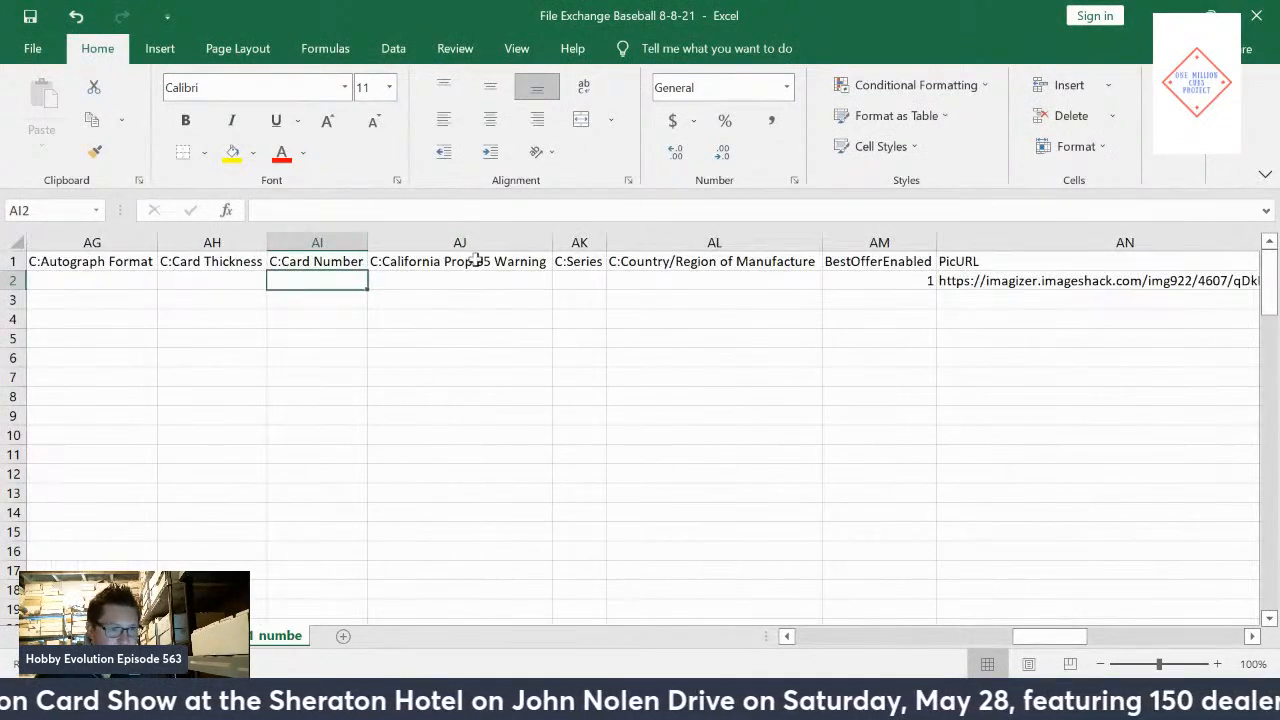
{"action": "type", "text": "2"}
{"action": "key", "text": "Return"}
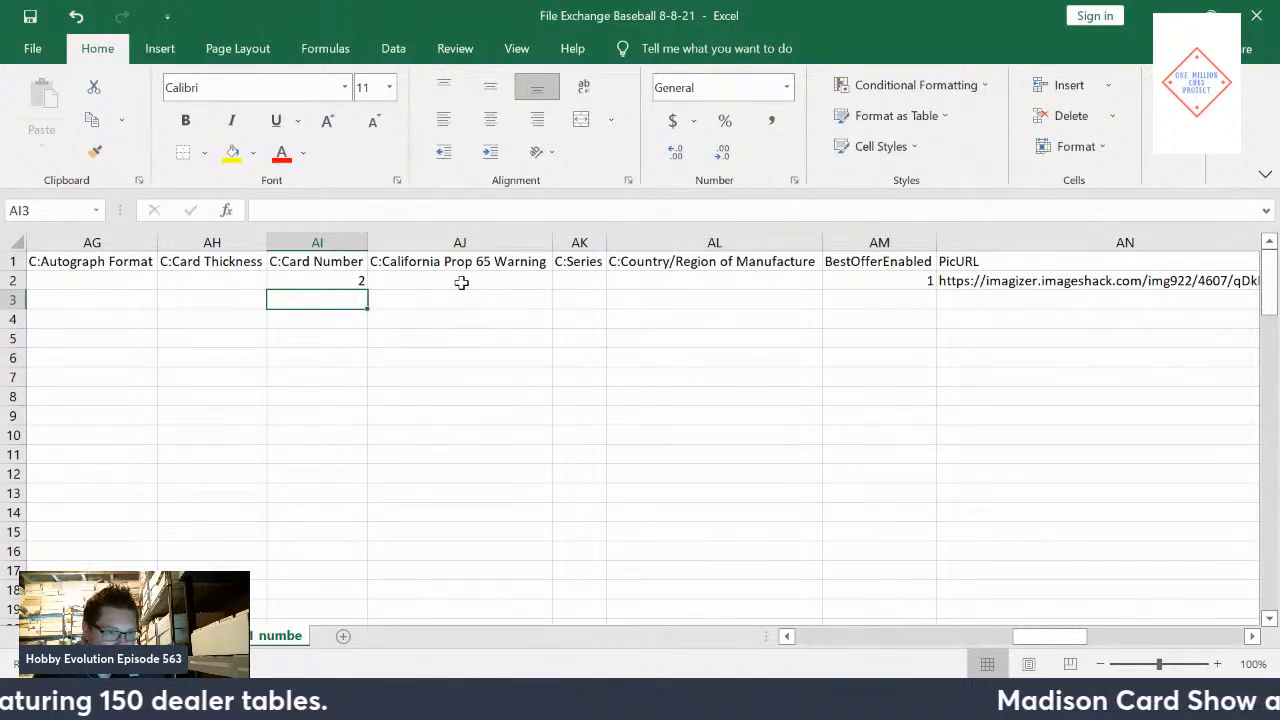
{"action": "left_click", "coordinate": [594, 278]}
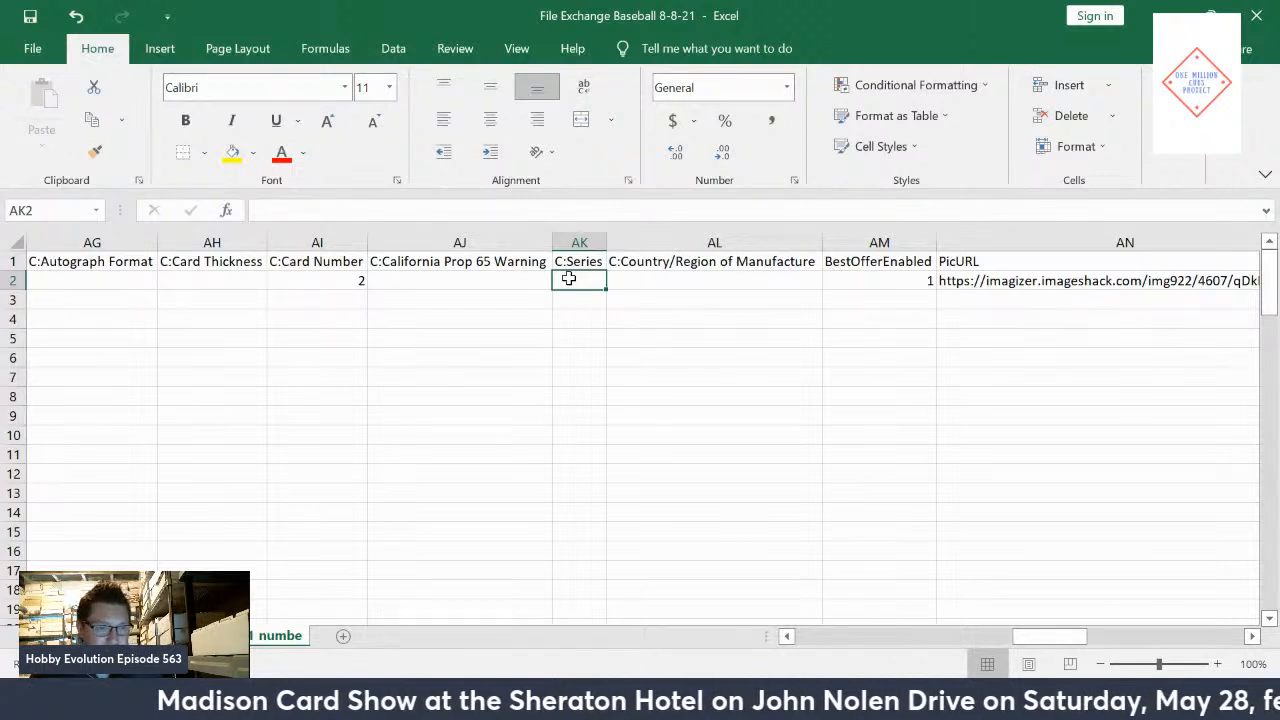
{"action": "left_click", "coordinate": [343, 278]}
{"action": "key", "text": "Delete"}
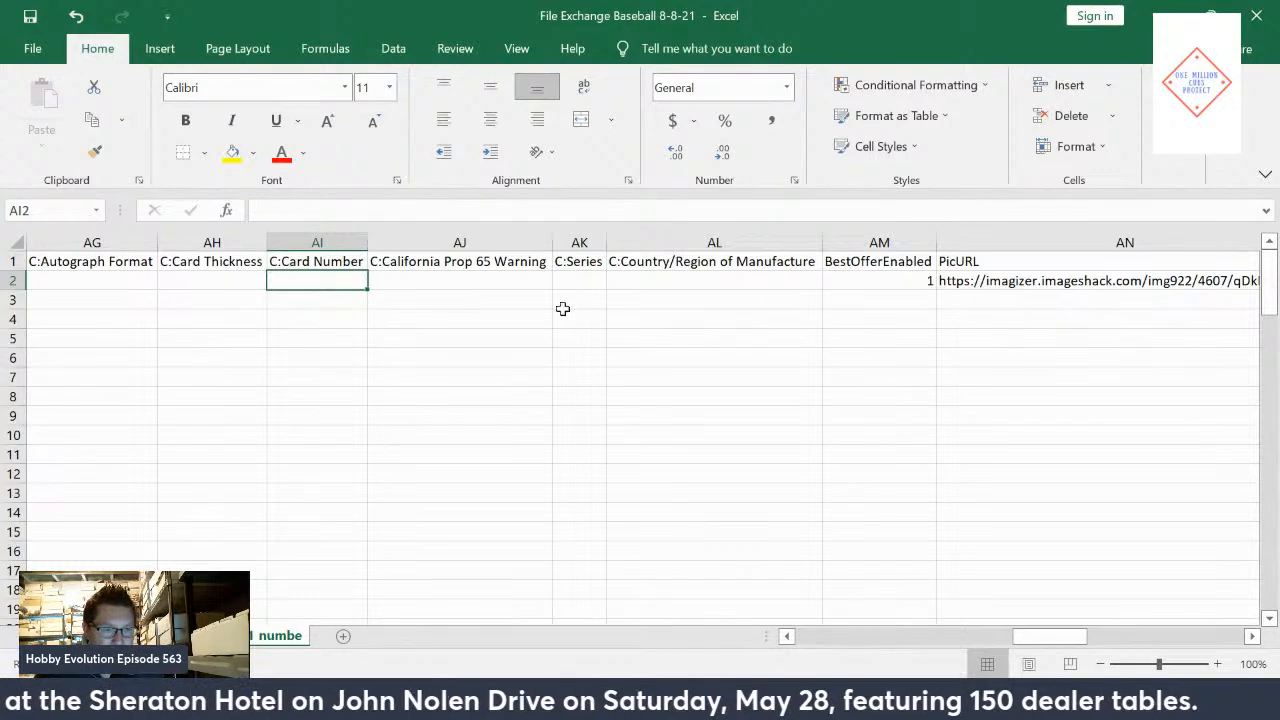
Check the listing's Country/Region of Manufacture field and bring the PicURL and Description columns into view.
{"action": "left_click", "coordinate": [668, 281]}
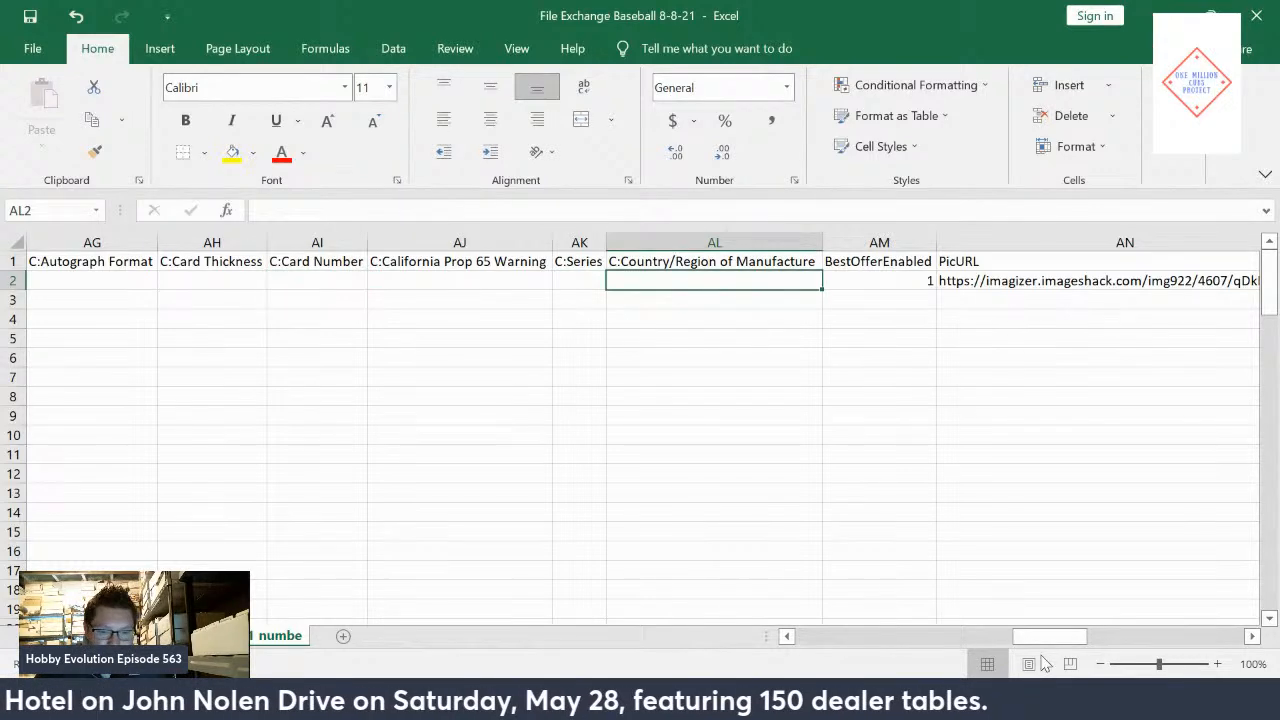
{"action": "left_click_drag", "start_coordinate": [1050, 637], "coordinate": [1068, 640]}
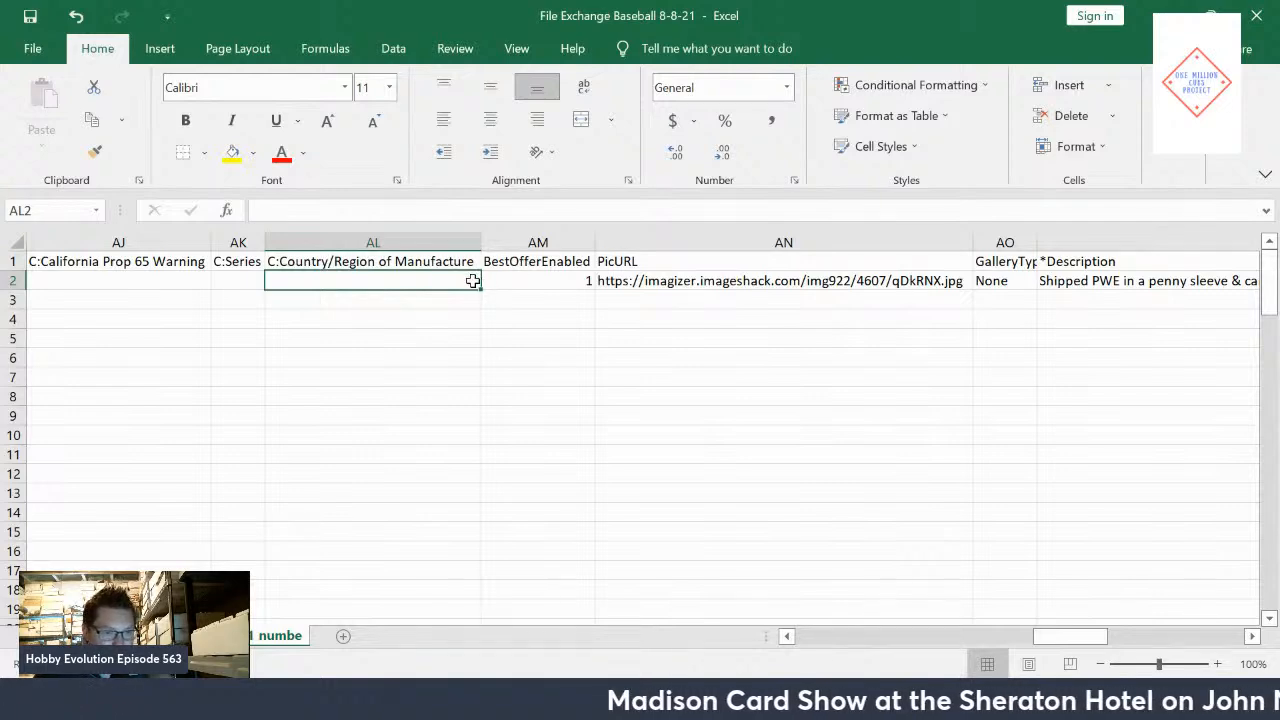
Check the listing's BestOfferEnabled and PicURL values in row 2 and bring the Description column into view.
{"action": "left_click", "coordinate": [549, 281]}
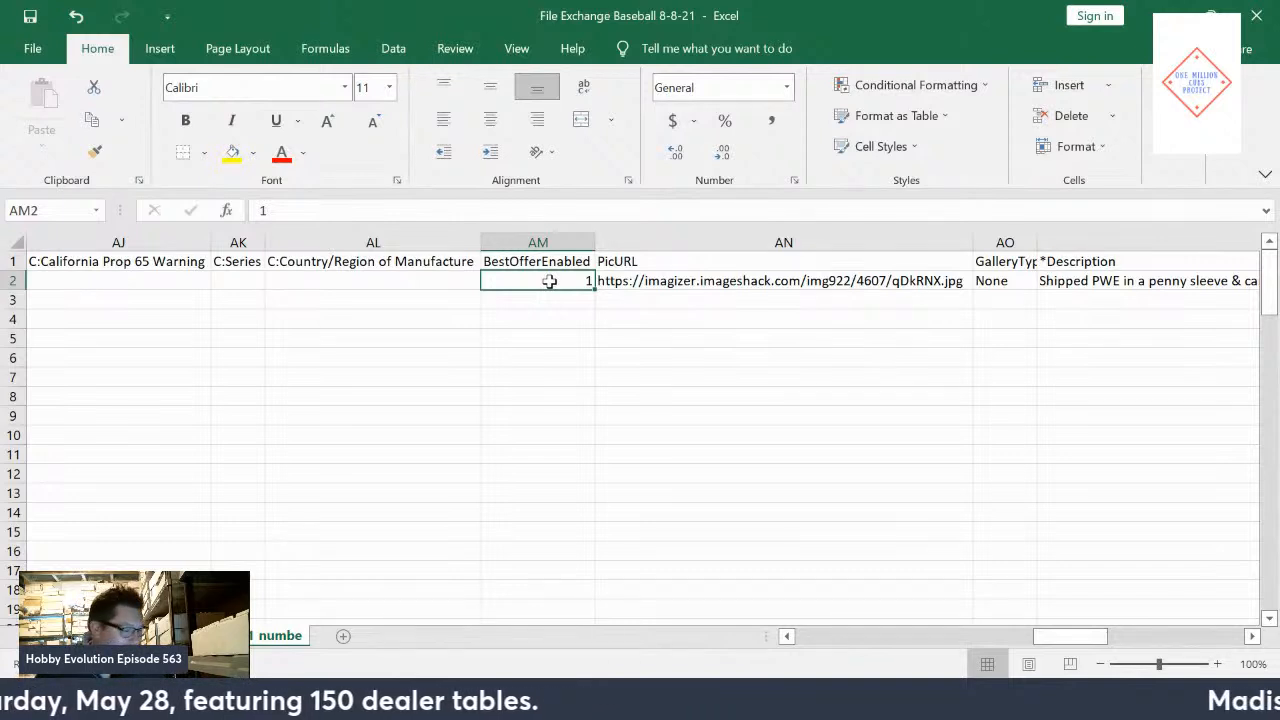
{"action": "left_click", "coordinate": [716, 283]}
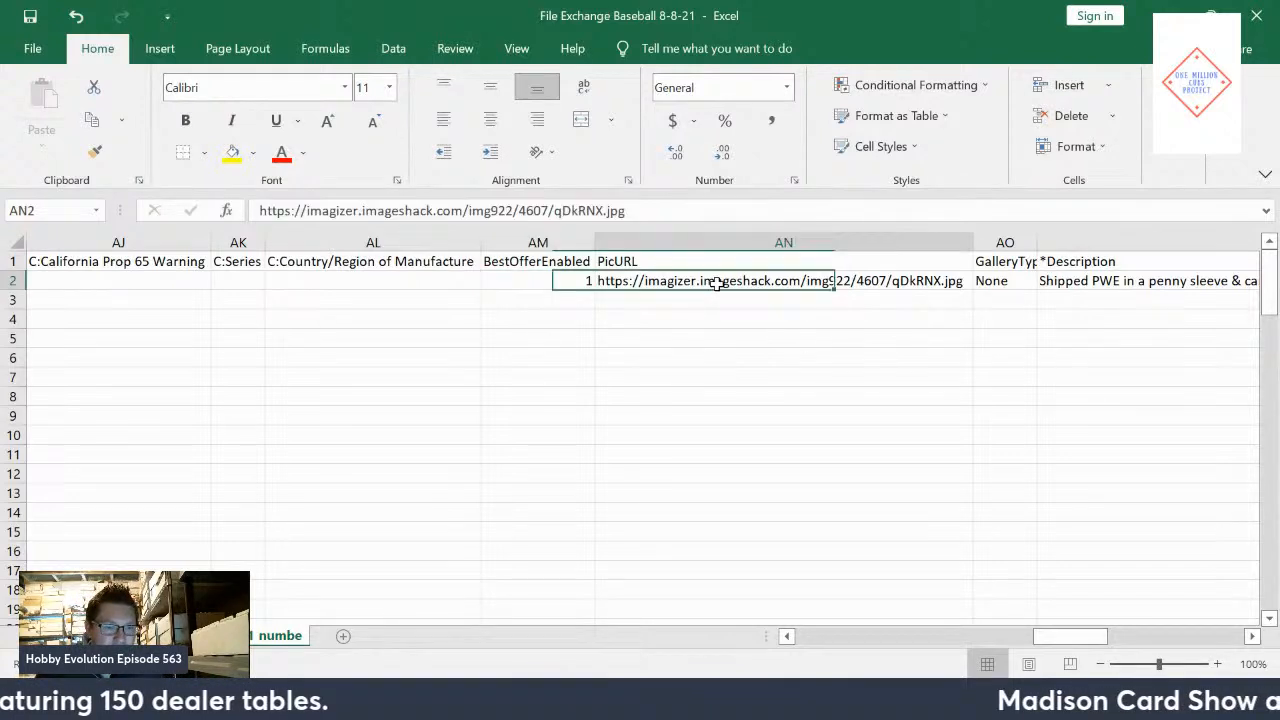
{"action": "left_click_drag", "start_coordinate": [1066, 637], "coordinate": [1092, 637]}
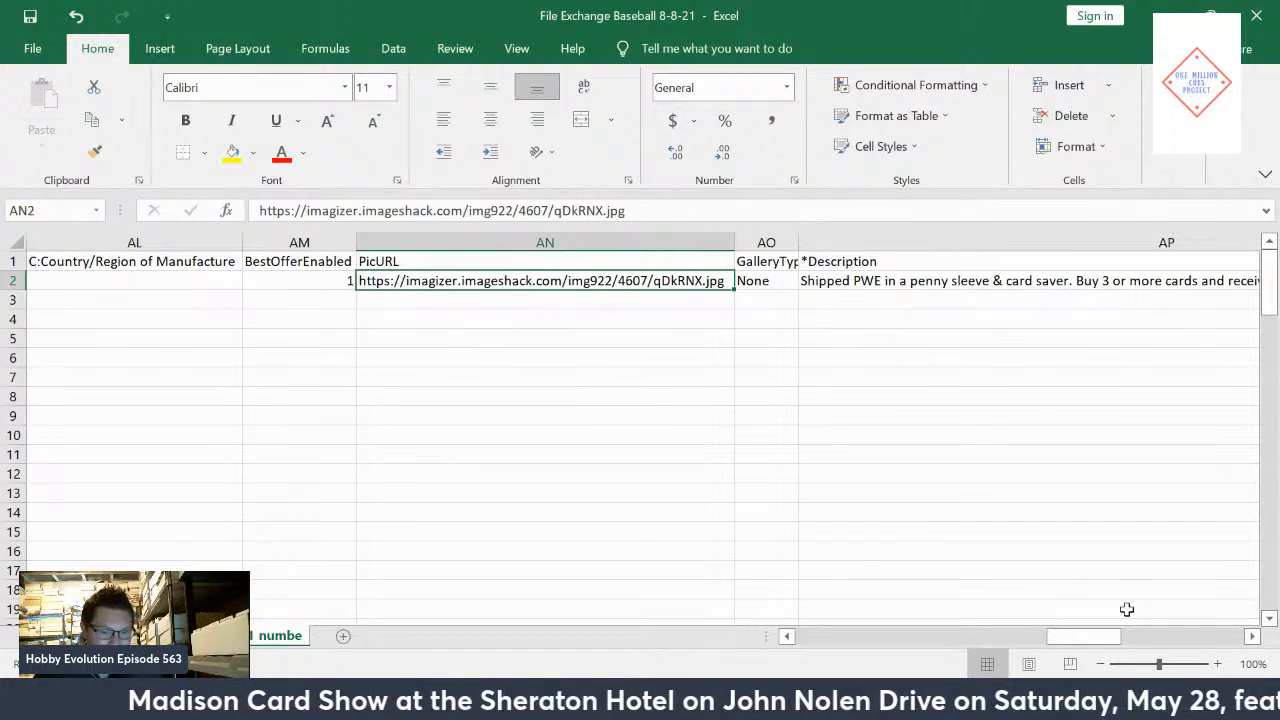
Narrow the columns from Subtitle through BuyItNowPrice, keeping Quantity and StartPrice wide enough to read their values.
{"action": "left_click_drag", "start_coordinate": [1085, 641], "coordinate": [865, 634]}
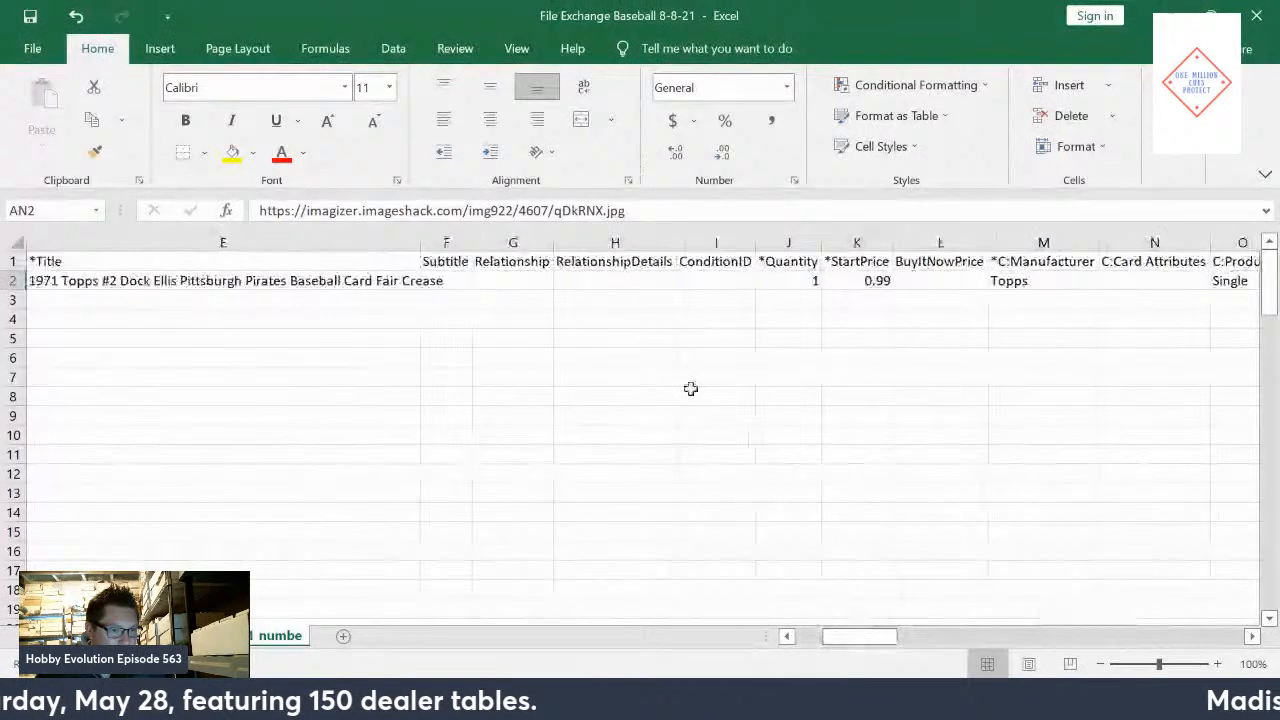
{"action": "left_click_drag", "start_coordinate": [473, 242], "coordinate": [429, 234]}
{"action": "left_click_drag", "start_coordinate": [510, 242], "coordinate": [433, 242]}
{"action": "left_click_drag", "start_coordinate": [558, 242], "coordinate": [442, 238]}
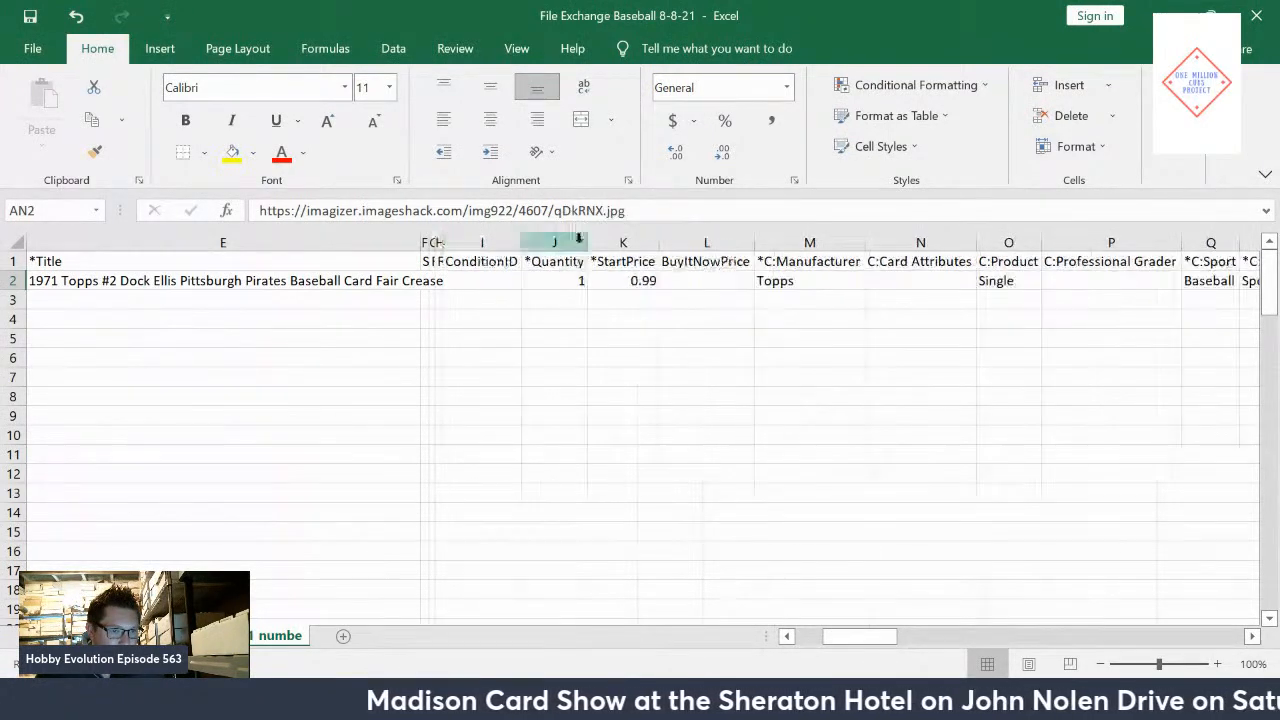
{"action": "mouse_move", "coordinate": [523, 236]}
{"action": "left_mouse_down"}
{"action": "mouse_move", "coordinate": [452, 239]}
{"action": "mouse_move", "coordinate": [562, 239]}
{"action": "mouse_move", "coordinate": [545, 240]}
{"action": "left_mouse_up"}
{"action": "left_click_drag", "start_coordinate": [639, 241], "coordinate": [551, 242]}
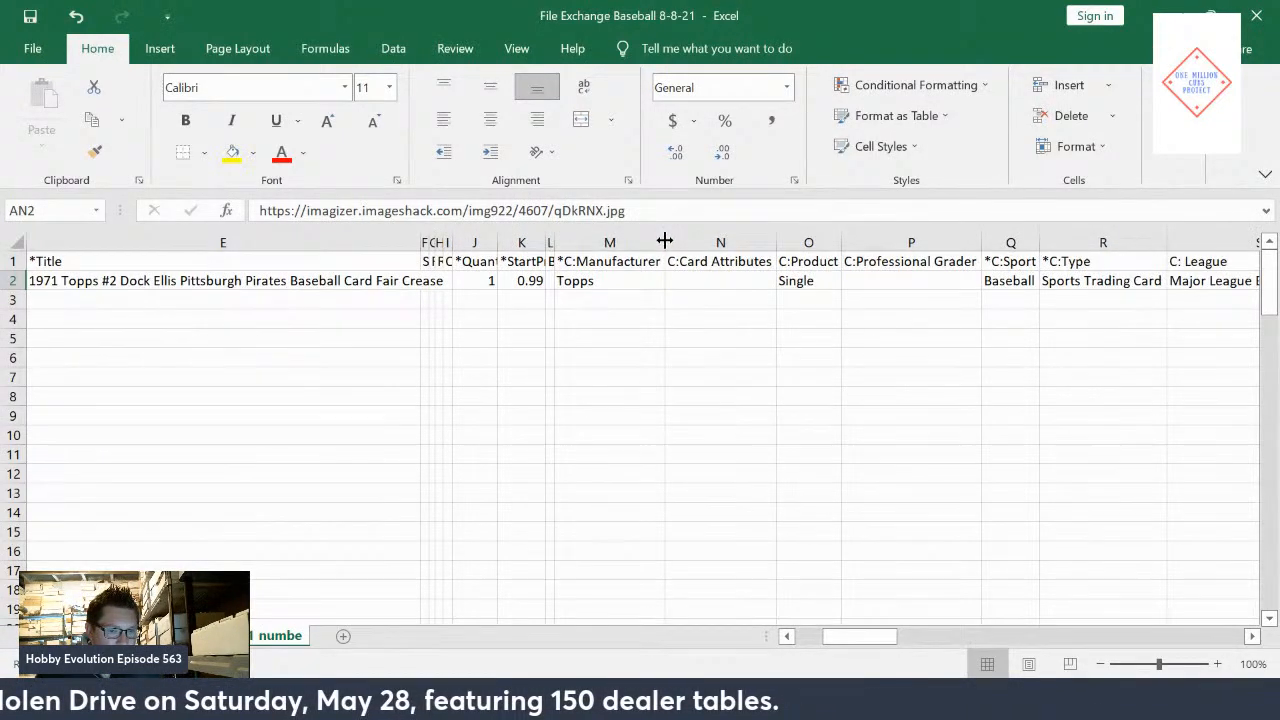
Narrow the Card Attributes, Product, Professional Grader, Sport, Type, League and Certification Number columns.
{"action": "left_click_drag", "start_coordinate": [775, 240], "coordinate": [677, 238]}
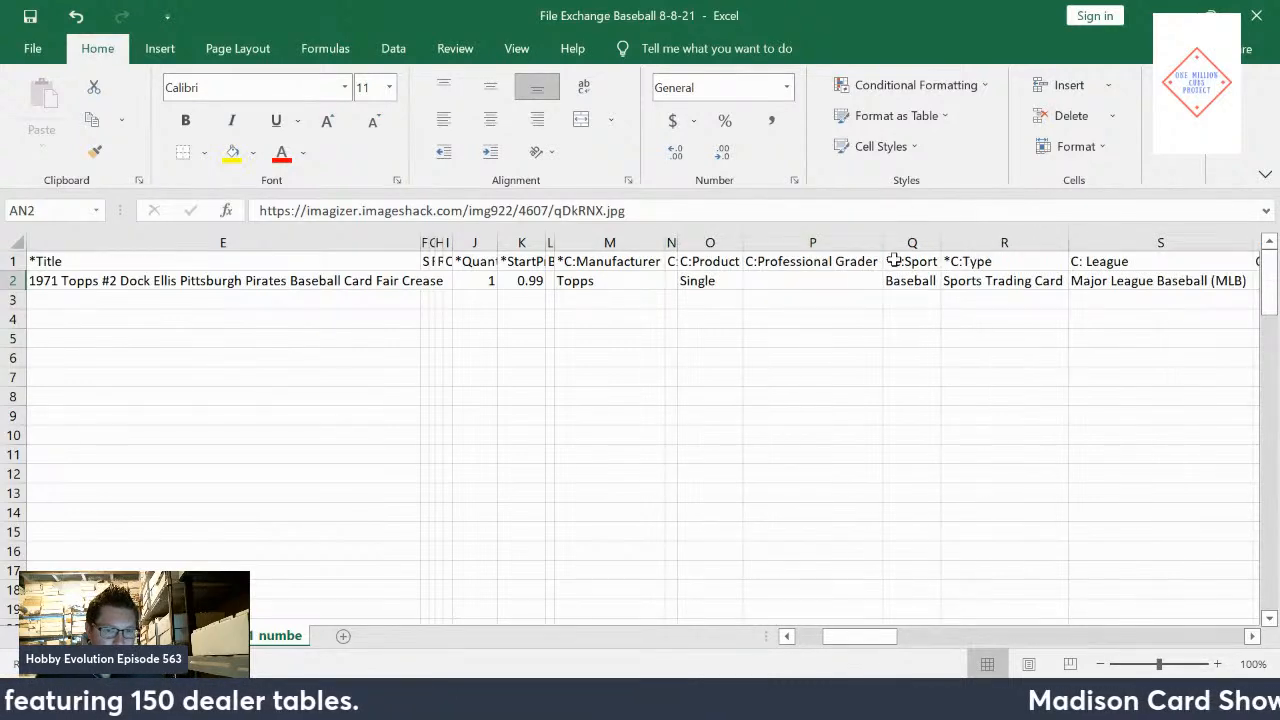
{"action": "left_click_drag", "start_coordinate": [885, 243], "coordinate": [750, 252]}
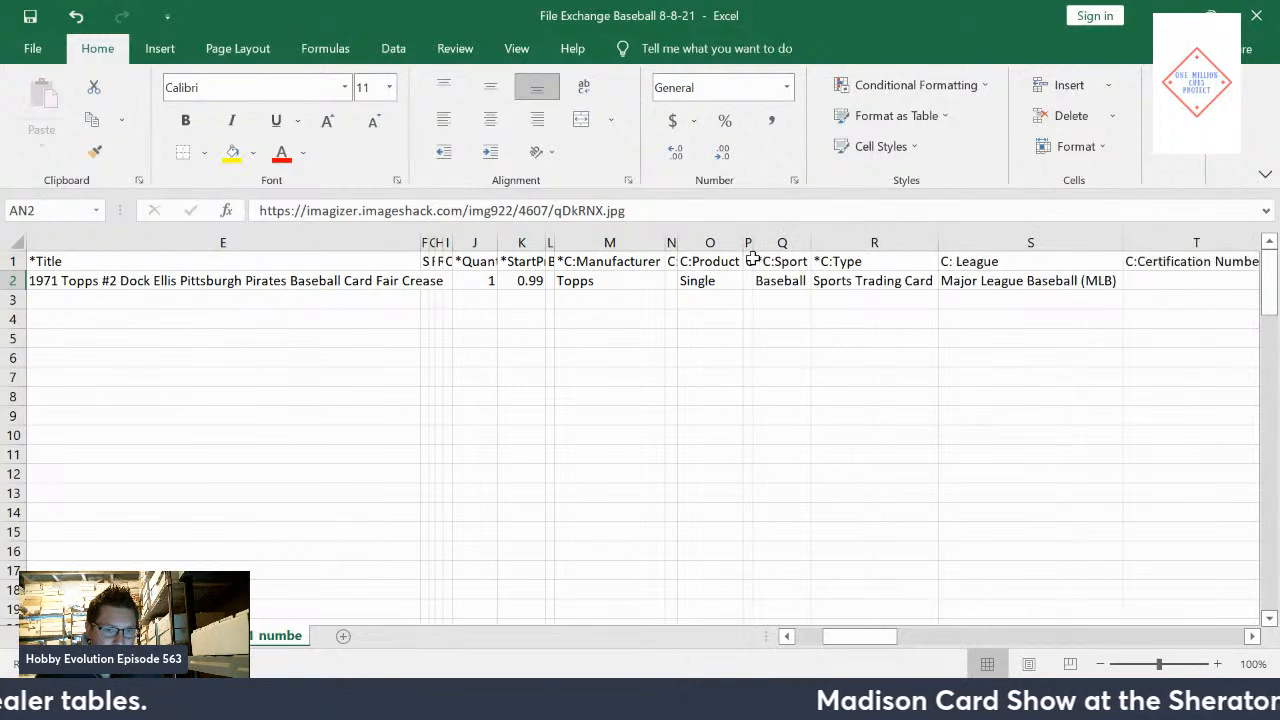
{"action": "left_click_drag", "start_coordinate": [938, 243], "coordinate": [692, 241]}
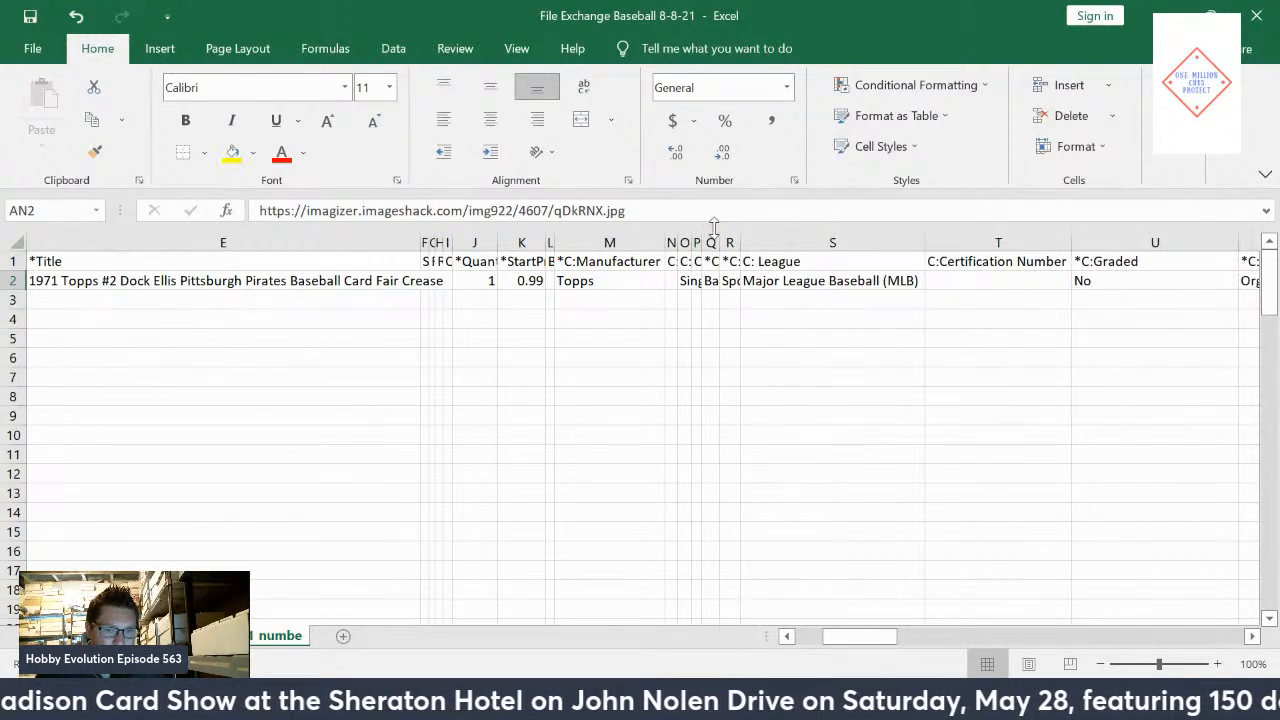
{"action": "left_click_drag", "start_coordinate": [1069, 244], "coordinate": [795, 231]}
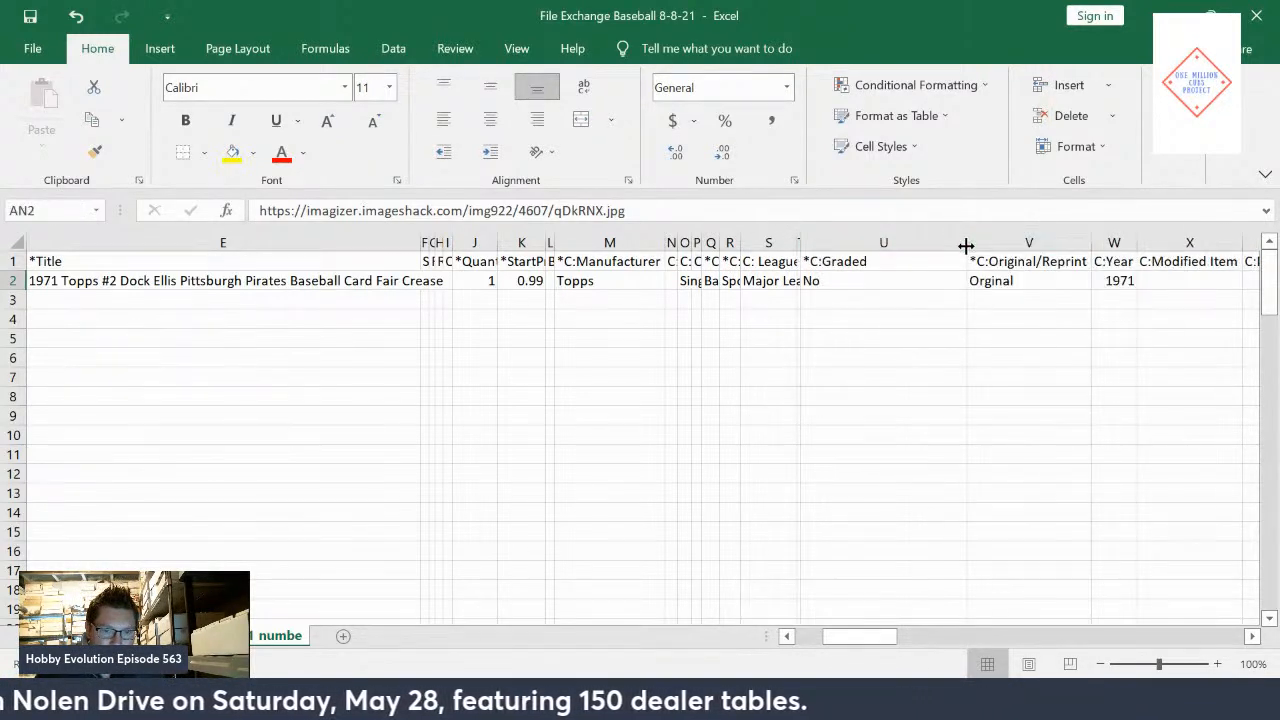
Narrow the Graded and Original/Reprint columns and the two columns between Year and Player.
{"action": "left_click_drag", "start_coordinate": [962, 234], "coordinate": [831, 238]}
{"action": "left_click_drag", "start_coordinate": [955, 240], "coordinate": [842, 240]}
{"action": "left_click_drag", "start_coordinate": [992, 240], "coordinate": [898, 240]}
{"action": "left_click_drag", "start_coordinate": [1068, 241], "coordinate": [911, 247]}
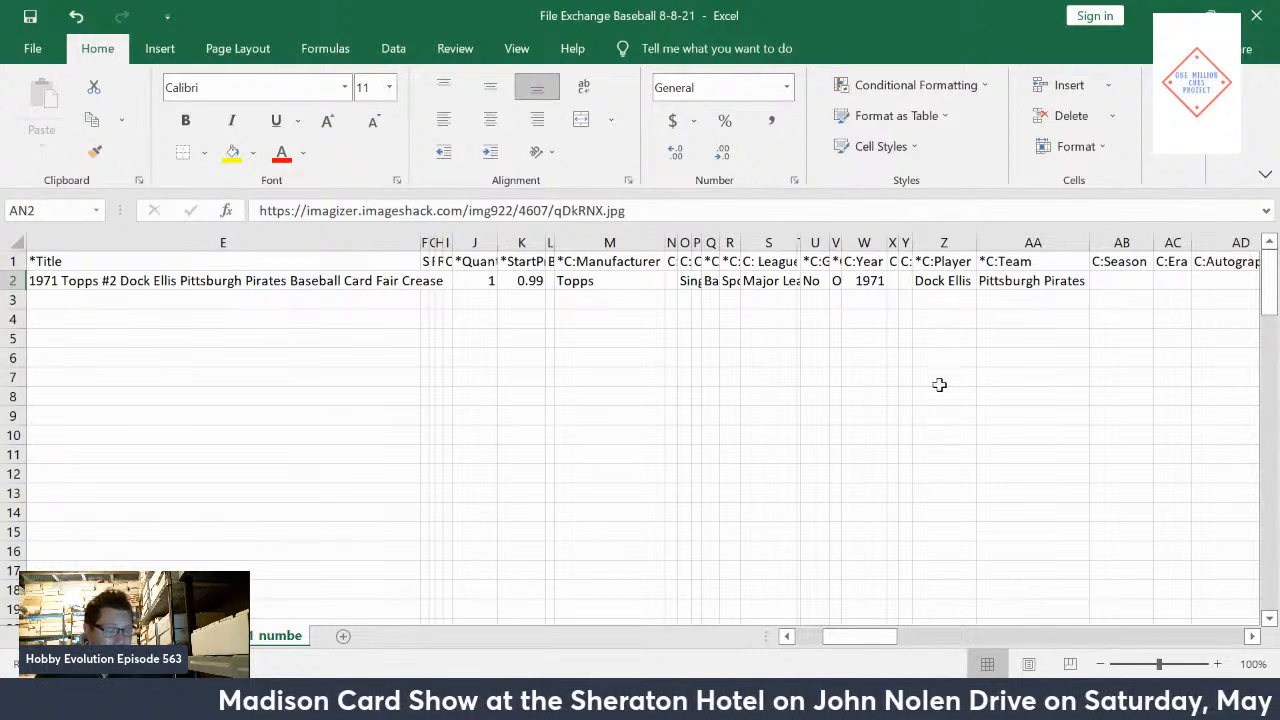
Enter "1987 Topps Will Clark Rookie Card #187 San Francisco Giants RC" as the title in row 3.
{"action": "left_click", "coordinate": [180, 302]}
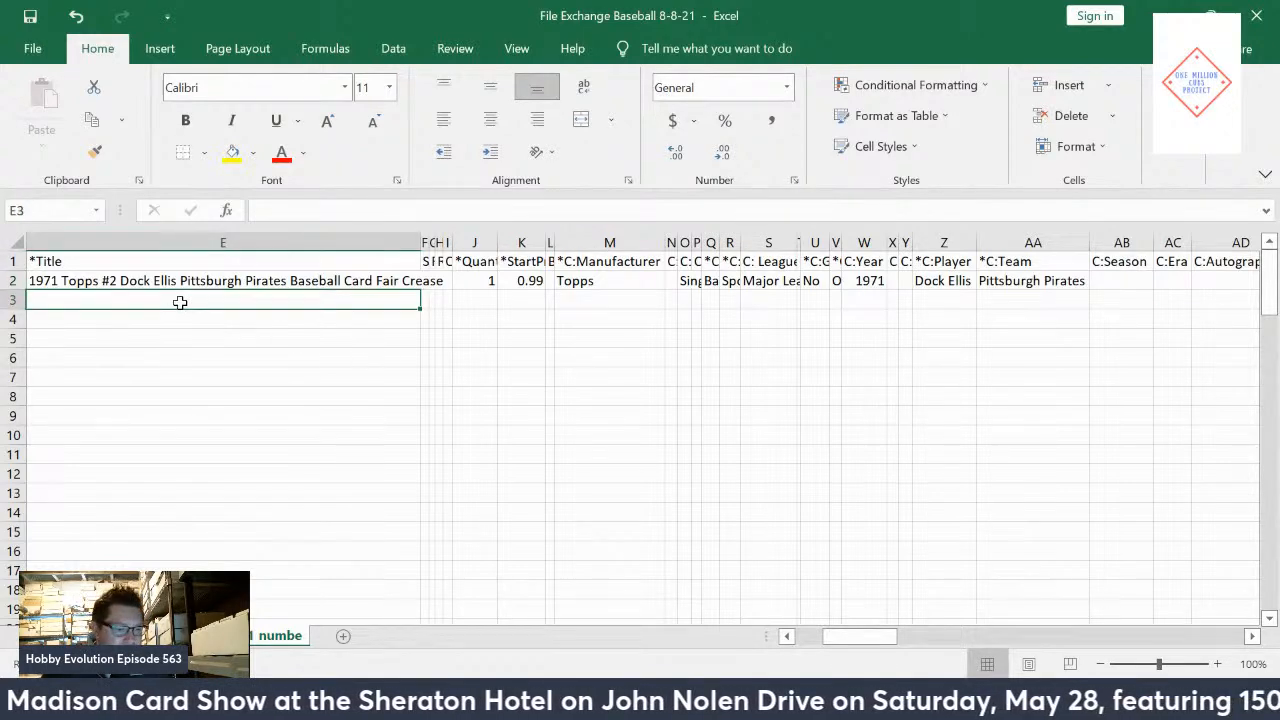
{"action": "type", "text": "1987 Tio"}
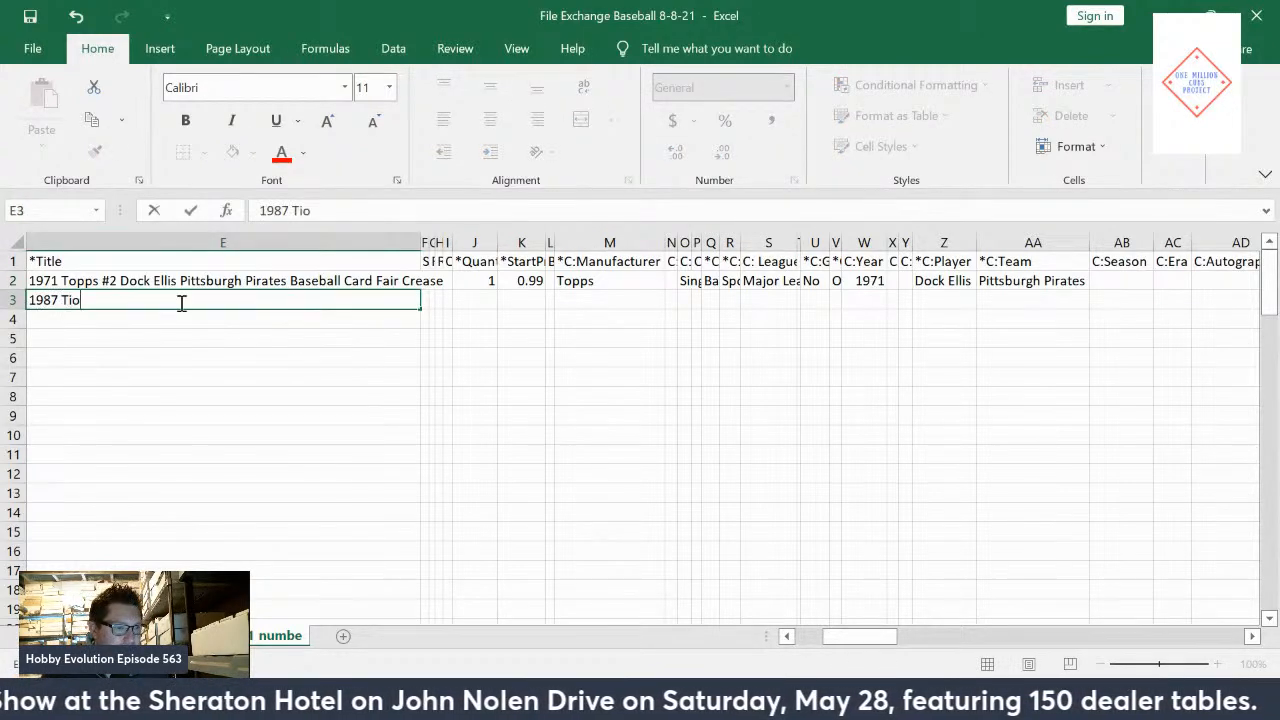
{"action": "key", "text": "BackSpace"}
{"action": "key", "text": "BackSpace"}
{"action": "type", "text": "opps"}
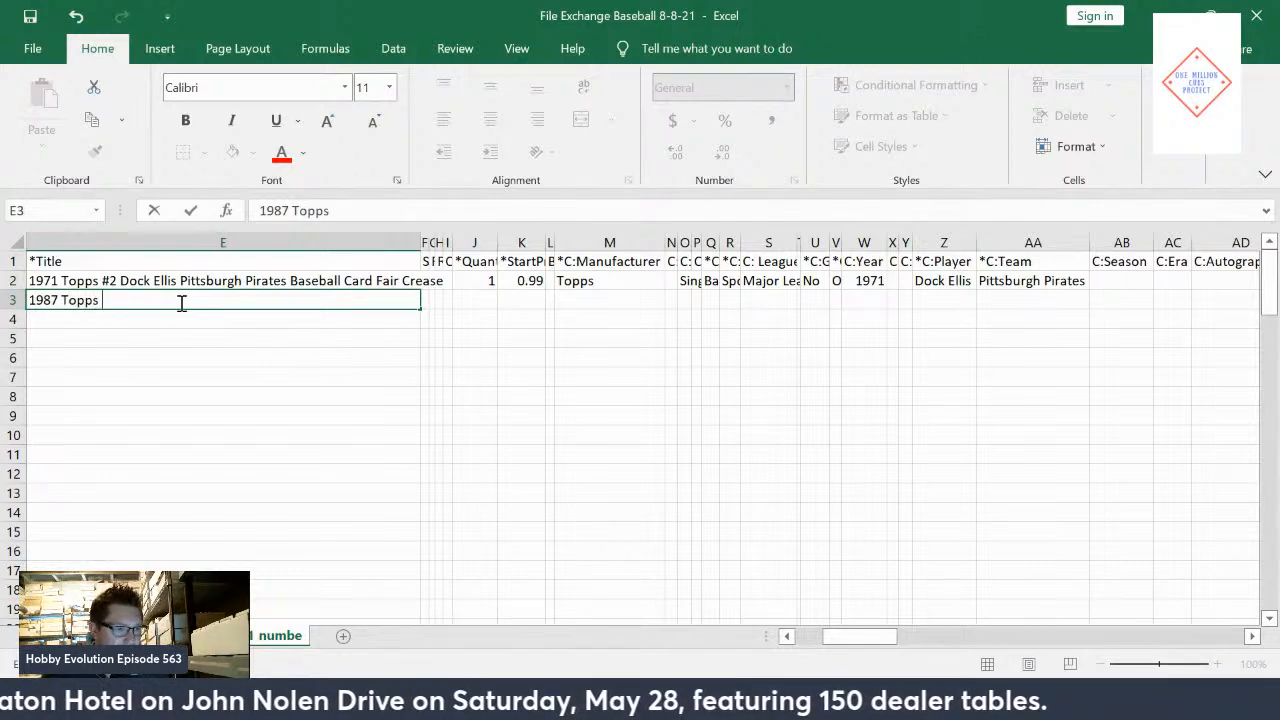
{"action": "type", "text": " Will Clark Rookie Card #187 Snan Francisco Giants RC"}
{"action": "key", "text": "Tab"}
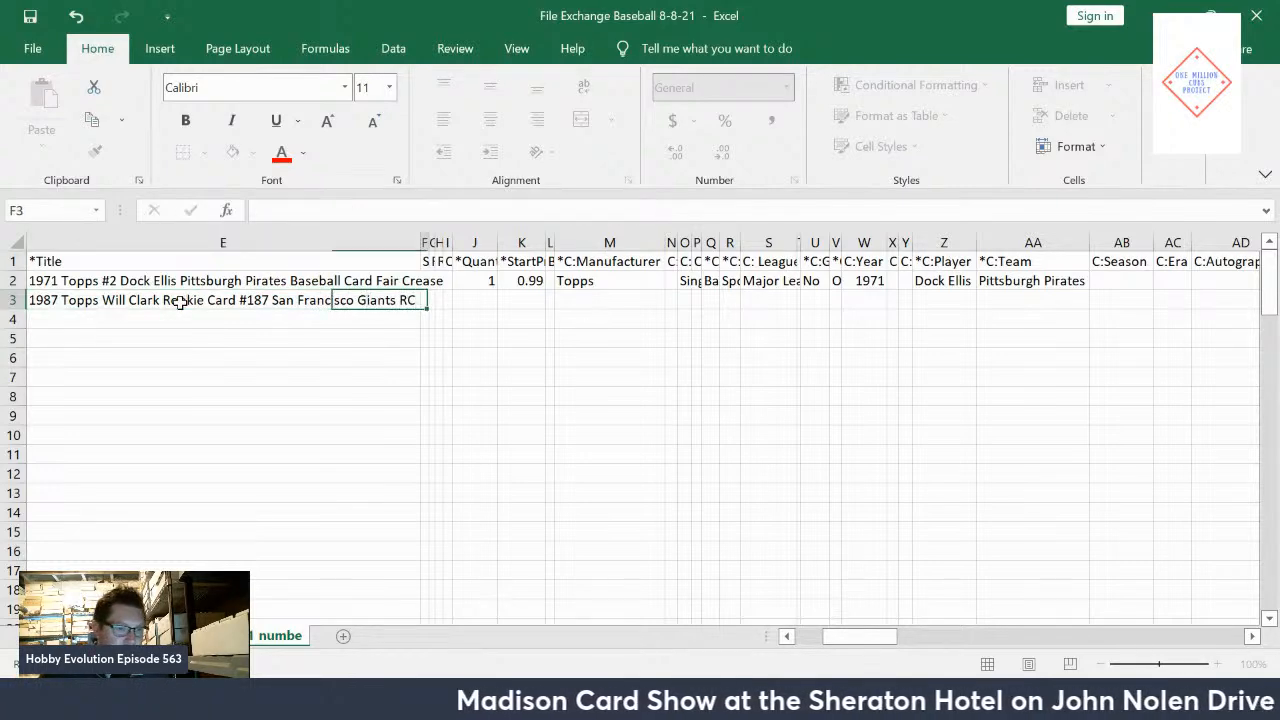
Set the row 3 listing's quantity to 1 and its start price to 1.5.
{"action": "left_click", "coordinate": [487, 303]}
{"action": "type", "text": "1"}
{"action": "key", "text": "Tab"}
{"action": "type", "text": "1."}
{"action": "key", "text": "Tab"}
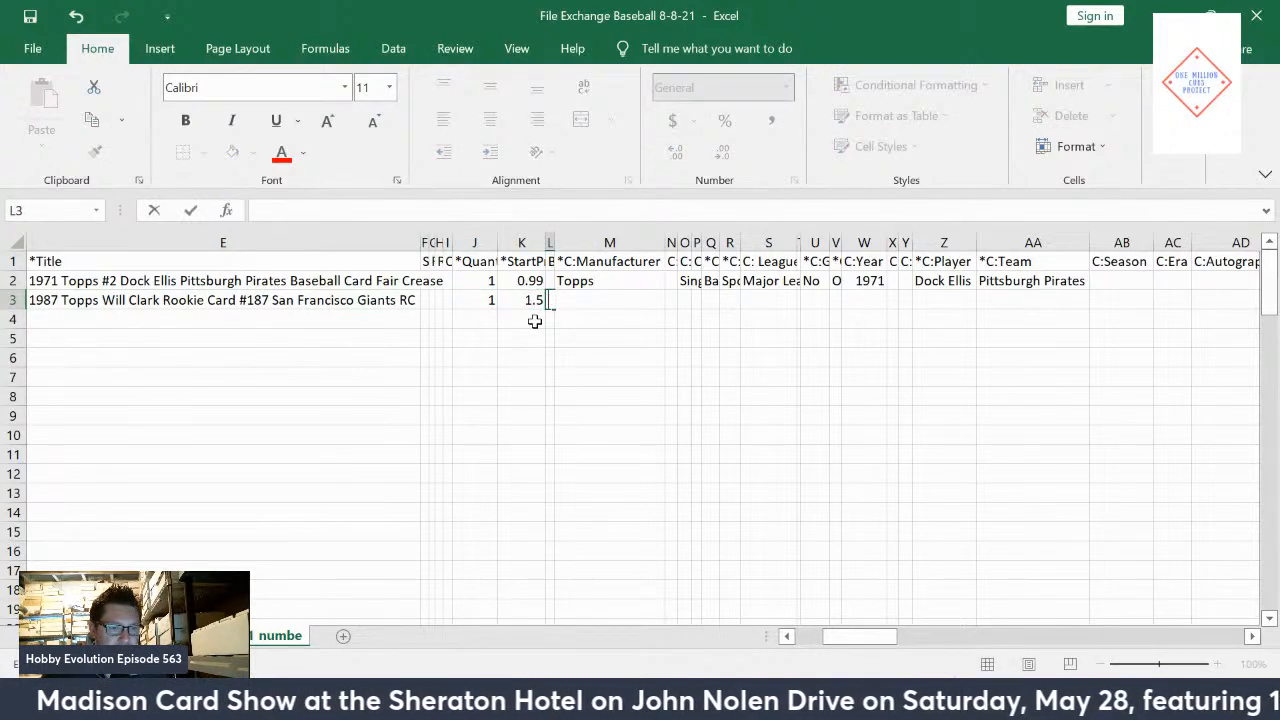
Fill the manufacturer Topps down through row 8, and set the year in row 2 to 1987 and fill it down through row 9.
{"action": "left_click", "coordinate": [589, 279]}
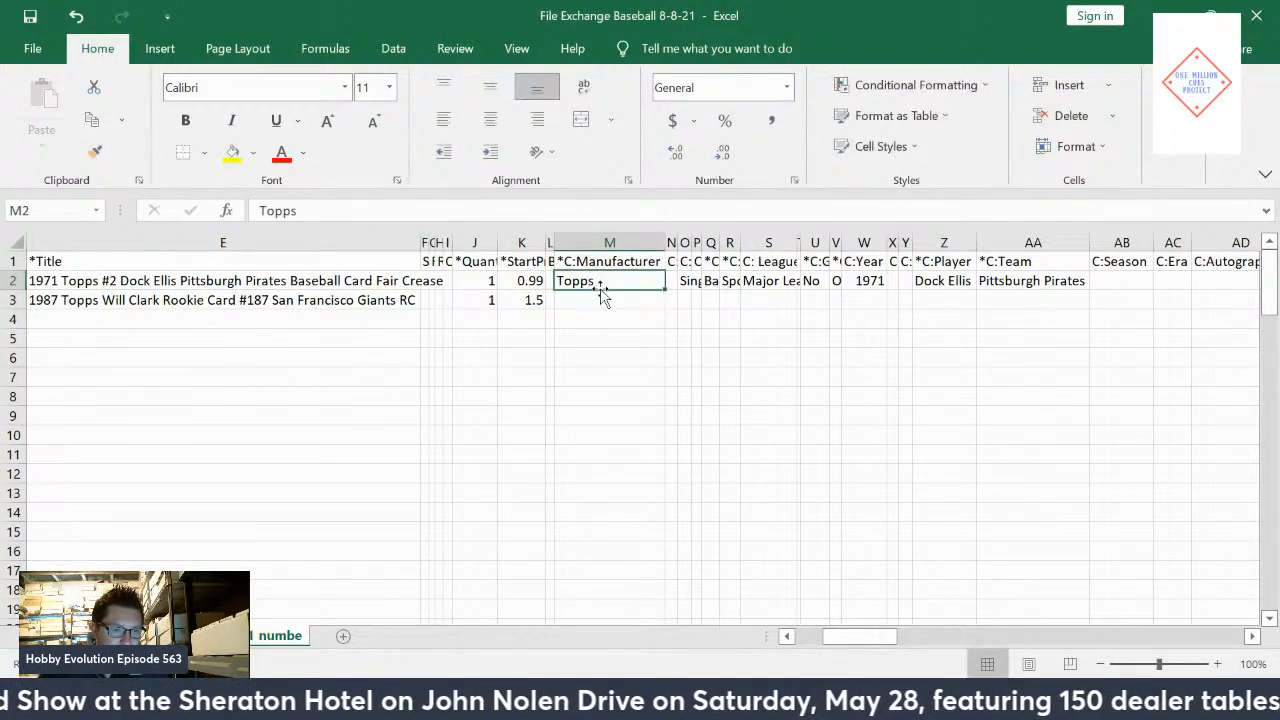
{"action": "left_click_drag", "start_coordinate": [662, 289], "coordinate": [660, 401]}
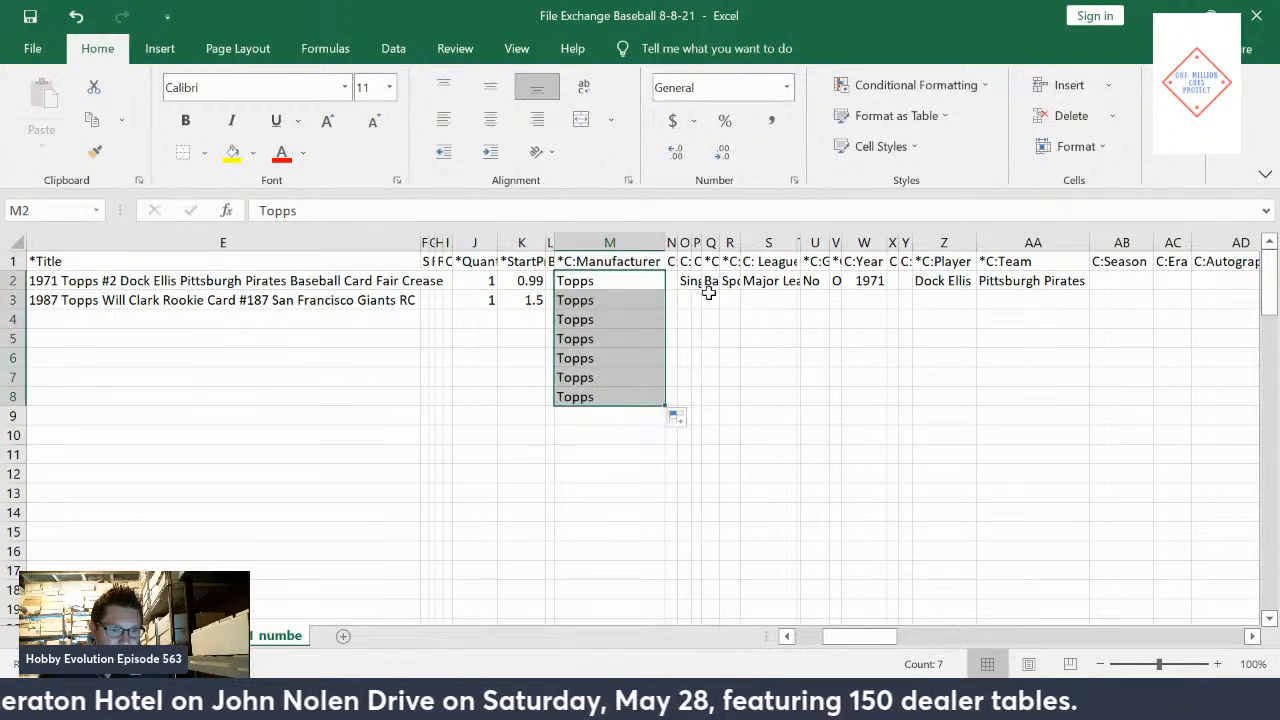
{"action": "left_click", "coordinate": [870, 281]}
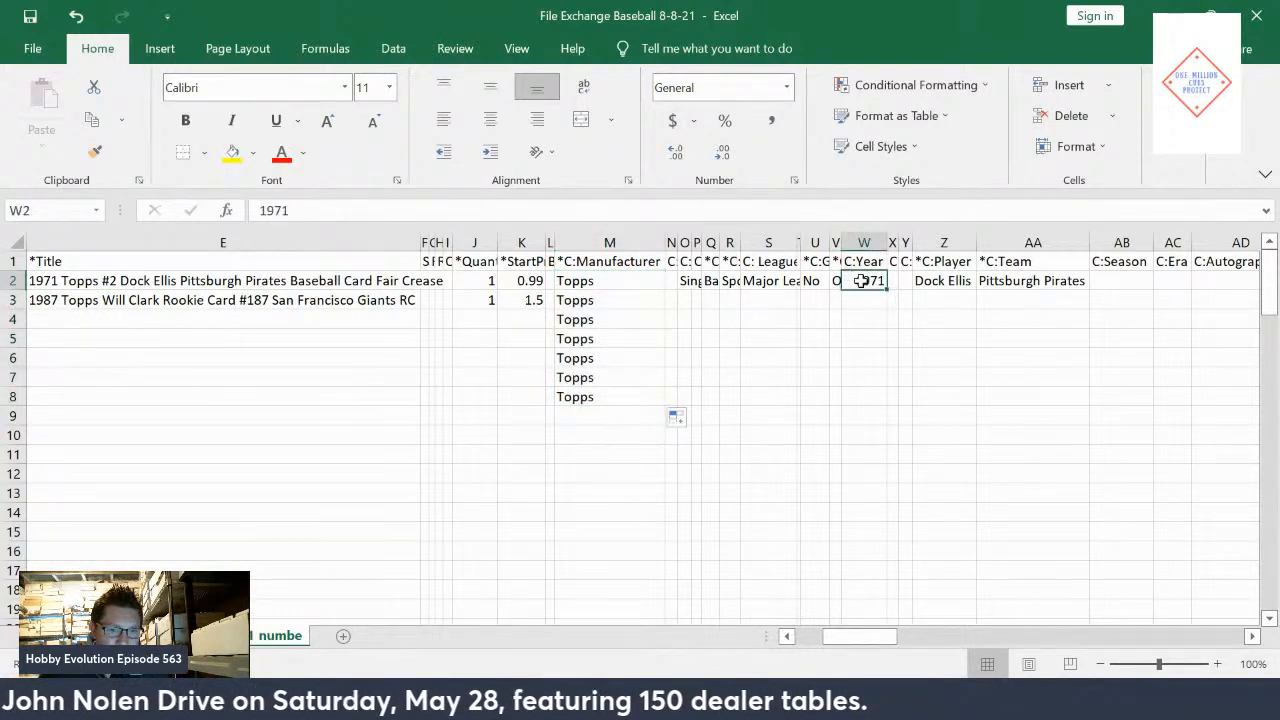
{"action": "type", "text": "18"}
{"action": "type", "text": "987"}
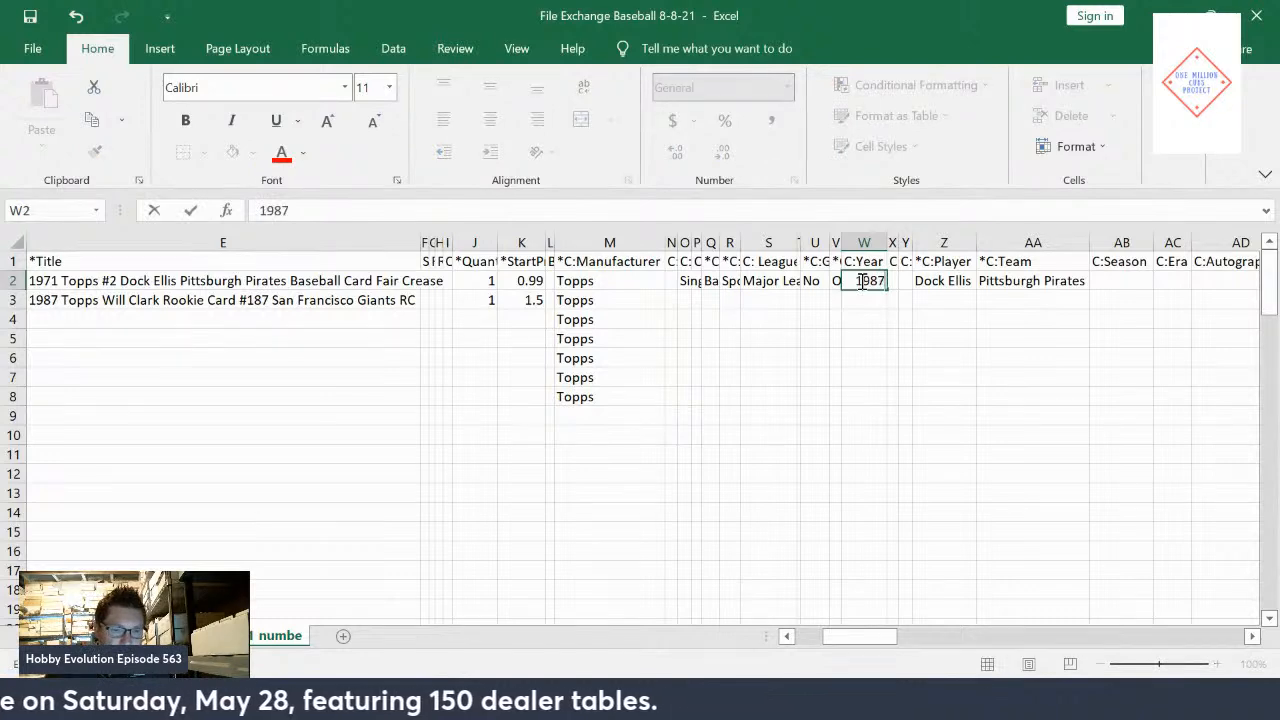
{"action": "key", "text": "Return"}
{"action": "left_click", "coordinate": [872, 284]}
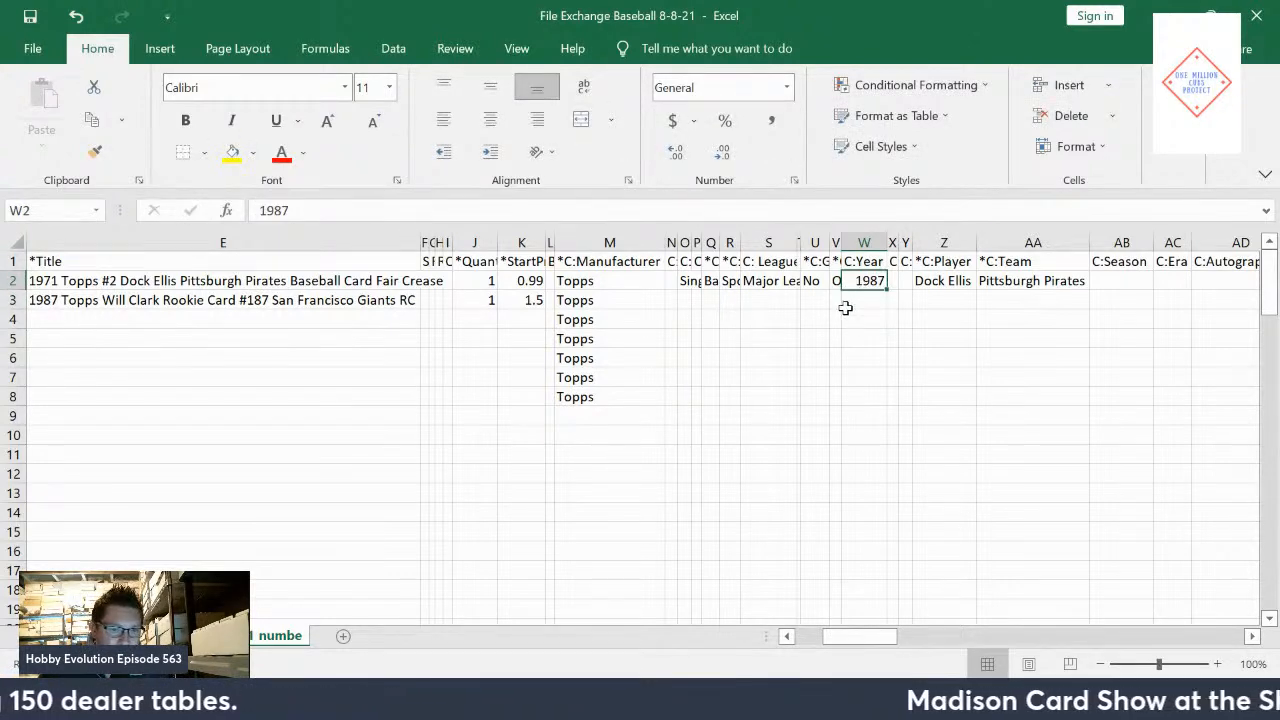
{"action": "left_click_drag", "start_coordinate": [887, 288], "coordinate": [889, 418]}
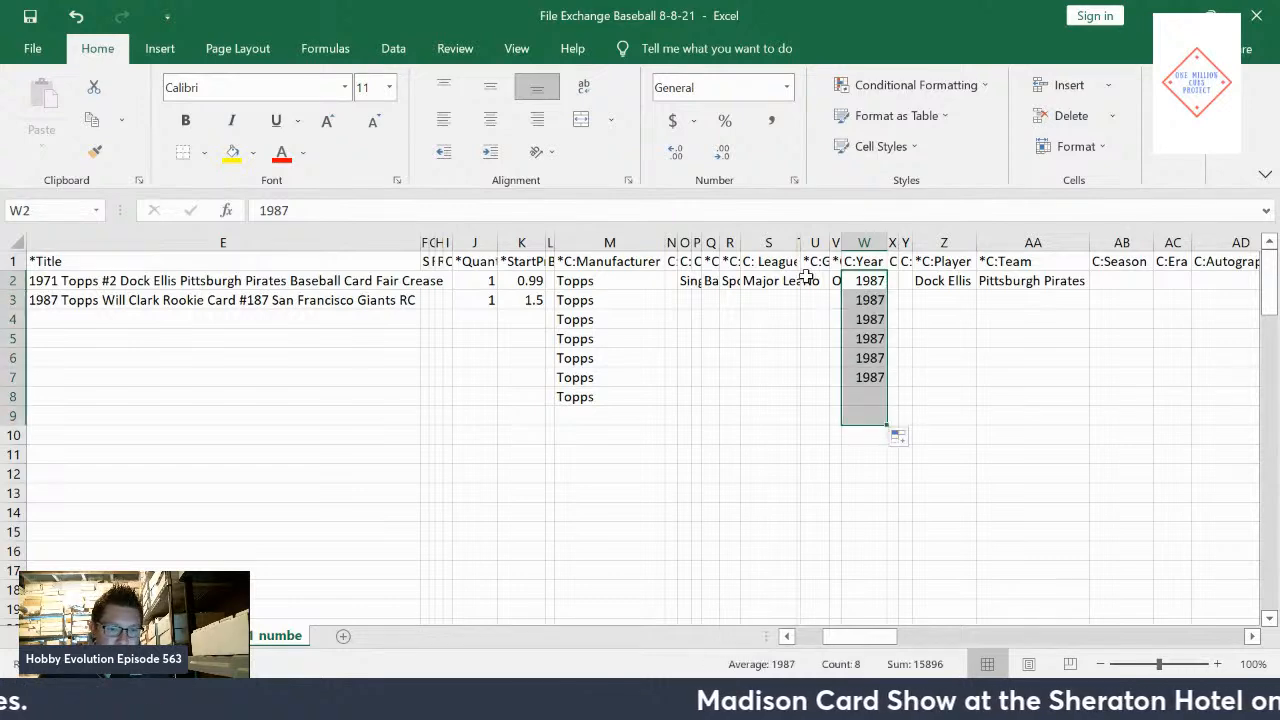
Enter Will Clark as the player and San Francisco Giants as the team in row 3.
{"action": "left_click", "coordinate": [938, 302]}
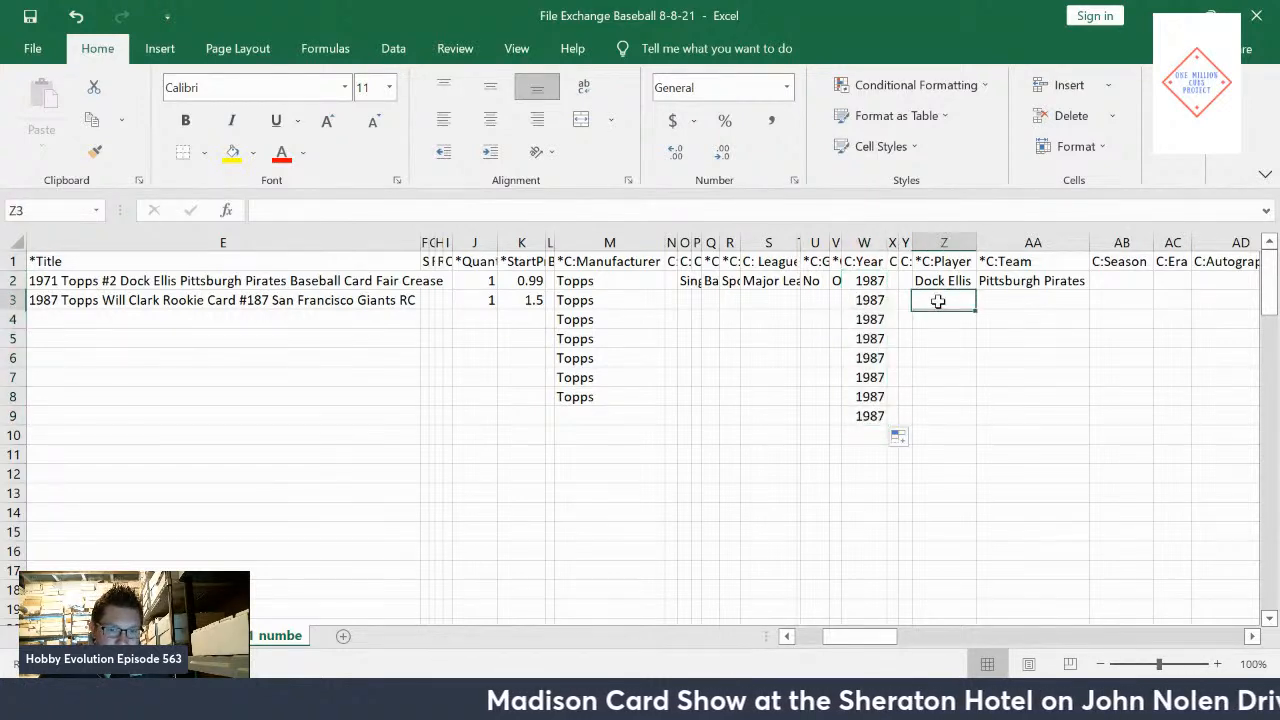
{"action": "type", "text": "Will Clar"}
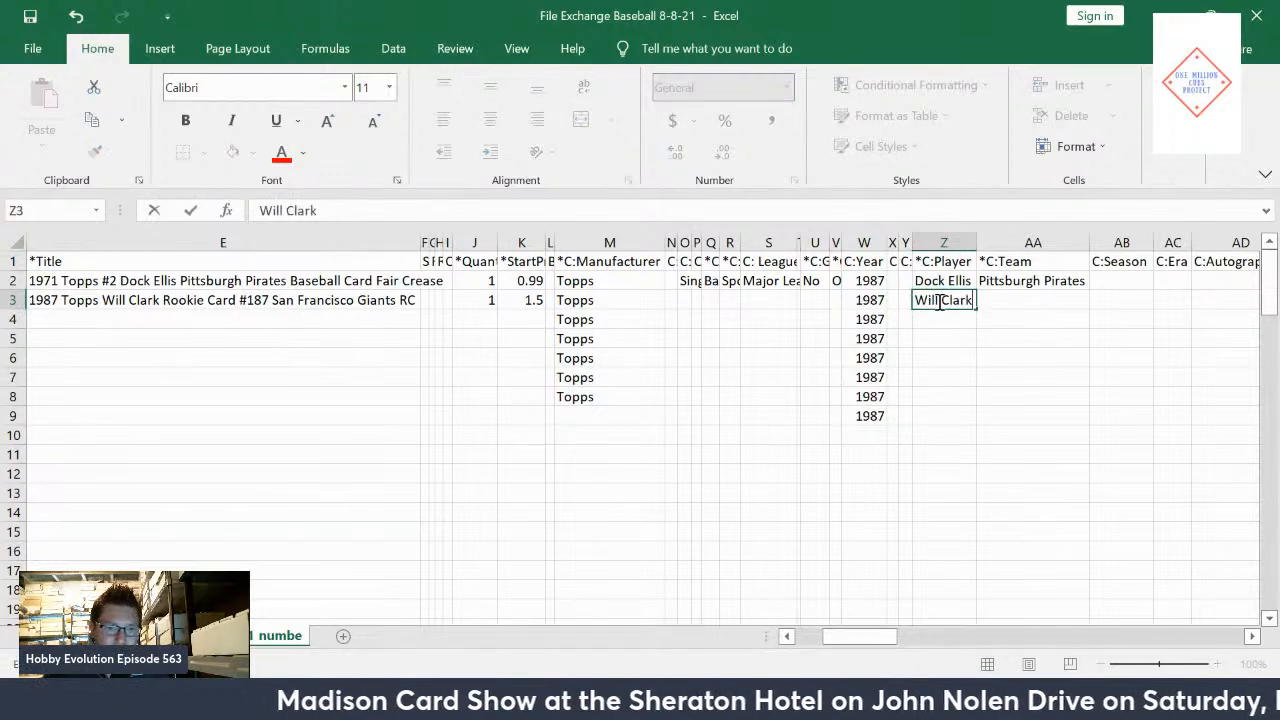
{"action": "type", "text": "k"}
{"action": "key", "text": "Tab"}
{"action": "type", "text": "San Francisco Giants"}
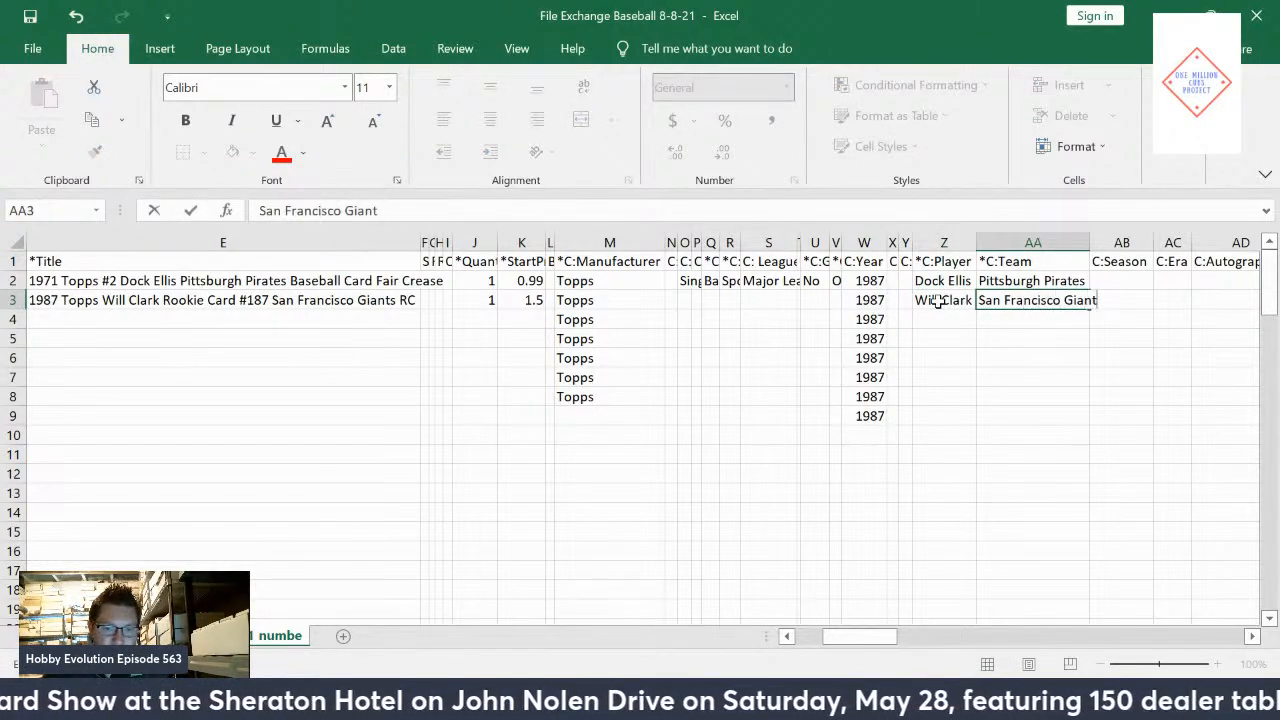
{"action": "key", "text": "Return"}
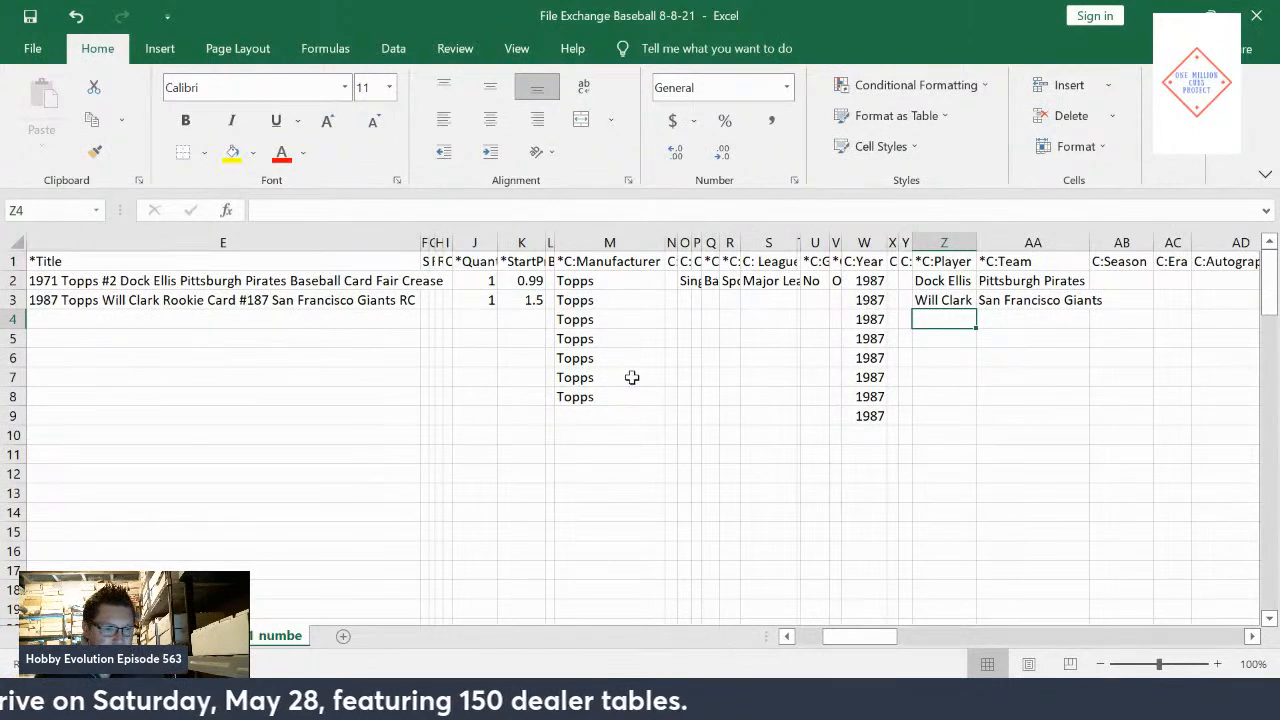
Title row 4 "1987 Topps Mark McGwire Oakland Athletics A's Rookie Card RC", and fill row 3's quantity and start price down through row 12.
{"action": "left_click", "coordinate": [65, 317]}
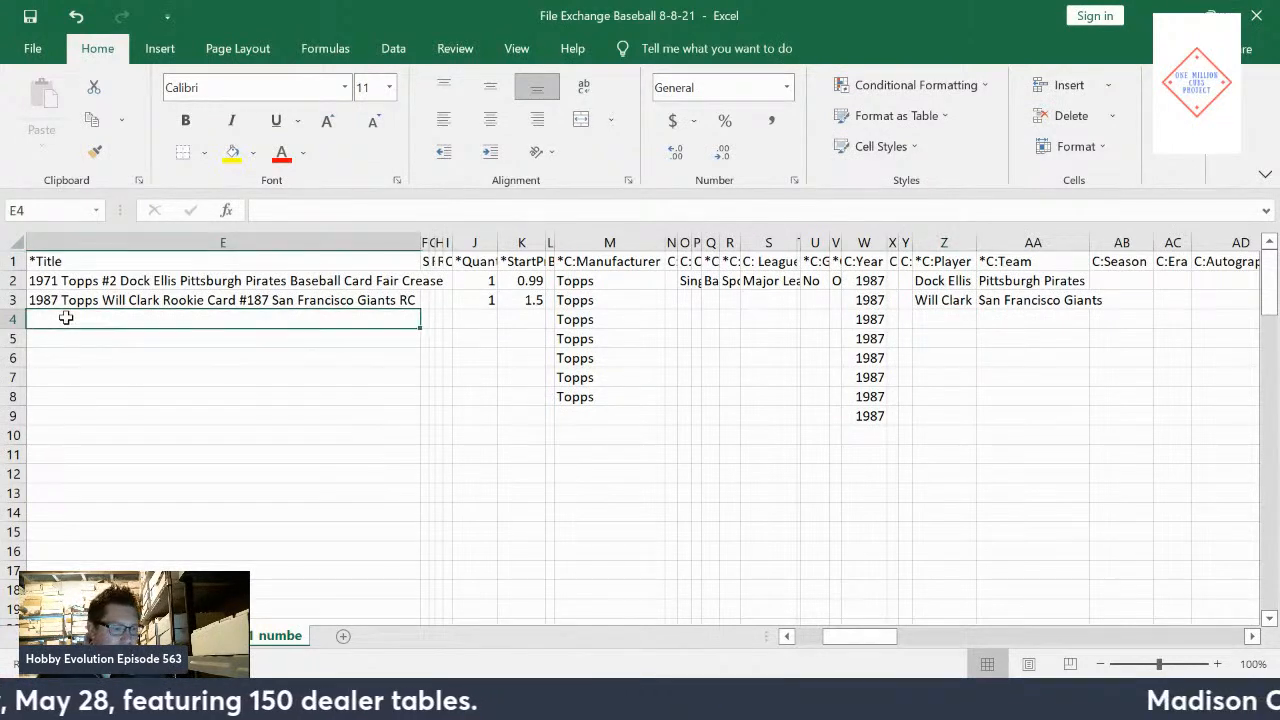
{"action": "type", "text": "1987 Topps Mark McGwire"}
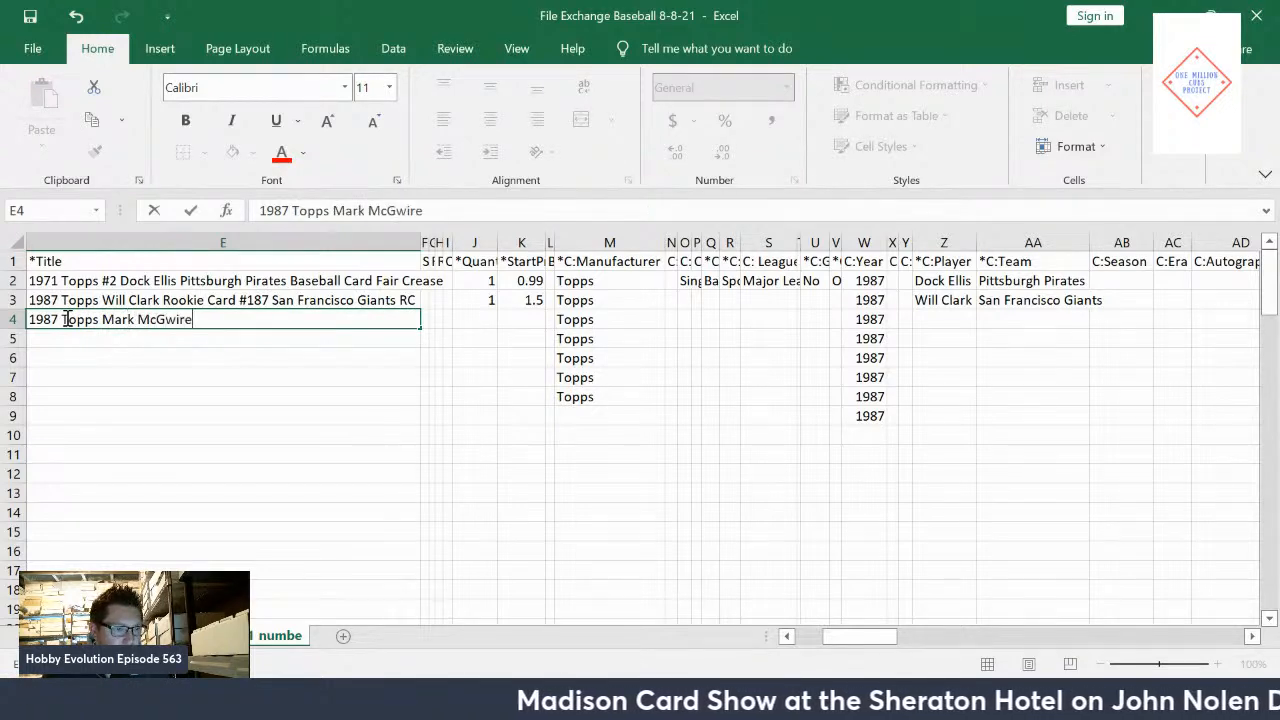
{"action": "type", "text": " Oakland Athletics A's Rookie Card R"}
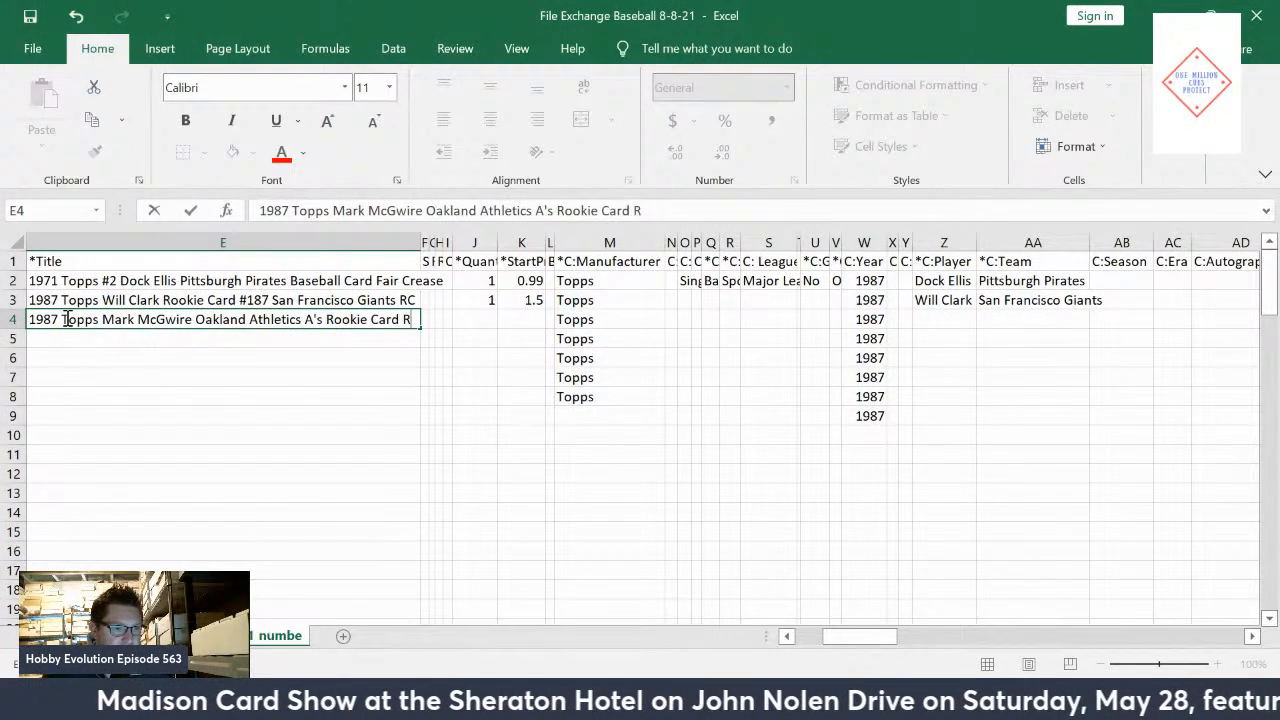
{"action": "type", "text": "C"}
{"action": "key", "text": "Return"}
{"action": "left_click", "coordinate": [486, 302]}
{"action": "mouse_move", "coordinate": [492, 305]}
{"action": "left_mouse_down"}
{"action": "mouse_move", "coordinate": [534, 303]}
{"action": "mouse_move", "coordinate": [536, 316]}
{"action": "left_mouse_up"}
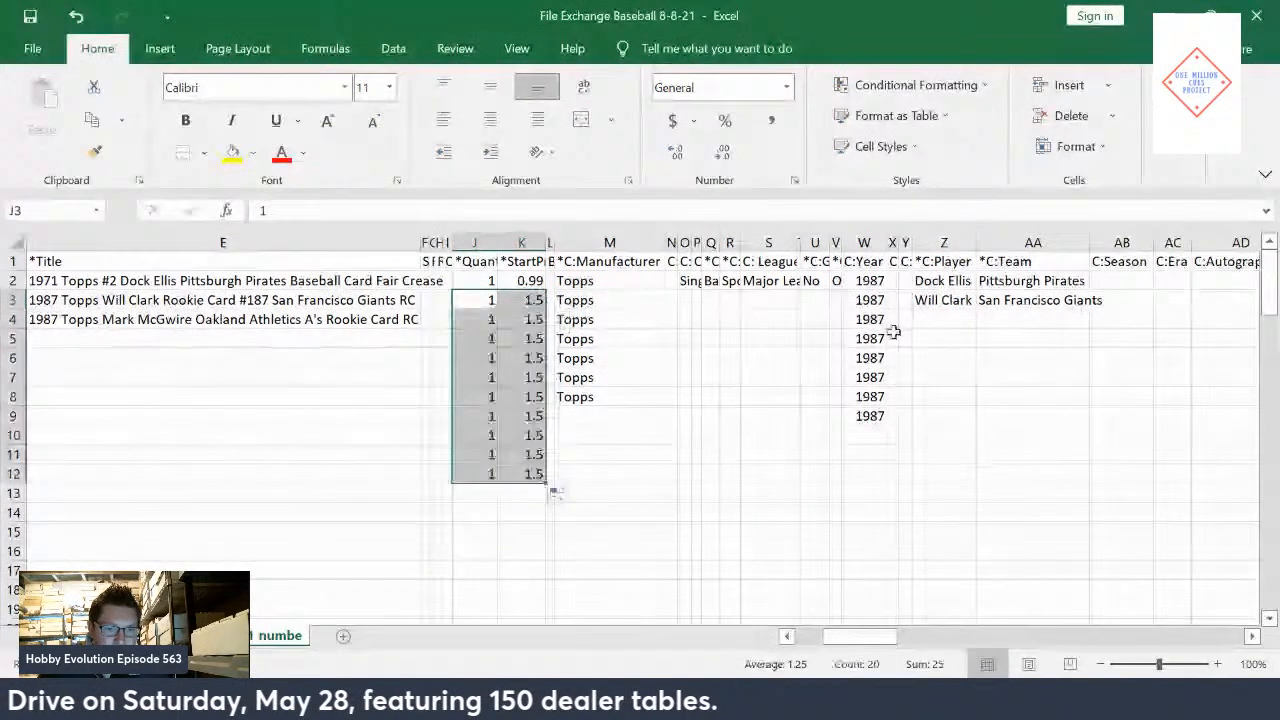
Enter Mark McGwire as the player and Oakland Athletics as the team in row 4.
{"action": "left_click", "coordinate": [938, 319]}
{"action": "type", "text": "Mark McGwire"}
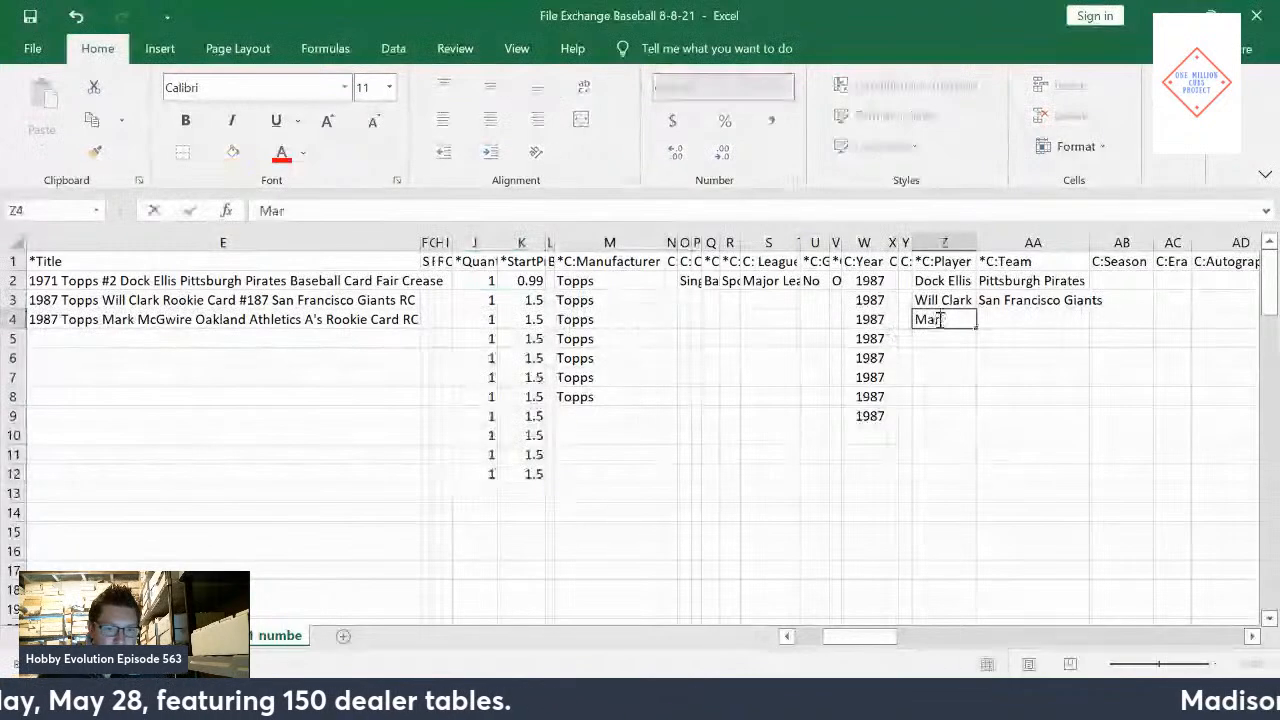
{"action": "key", "text": "Tab"}
{"action": "type", "text": "Oakland Athletics"}
{"action": "key", "text": "Return"}
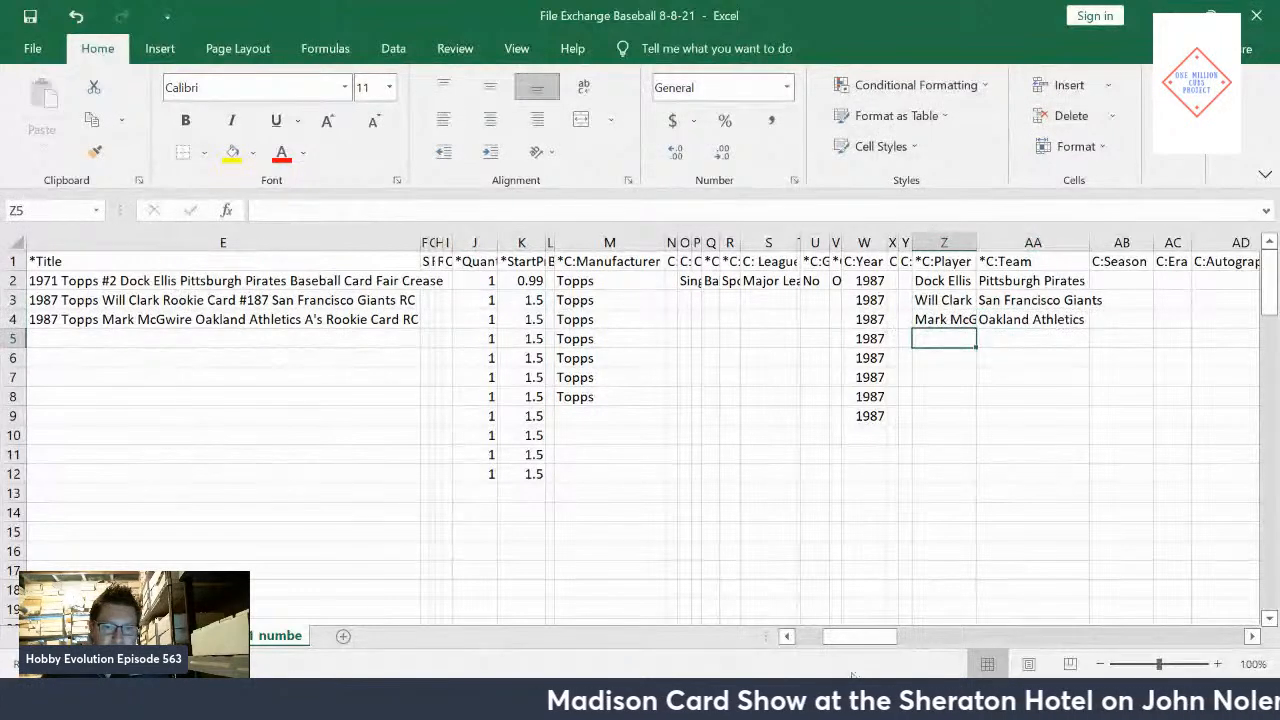
Fit the GalleryType column's width to its heading and select its value in row 2.
{"action": "left_click_drag", "start_coordinate": [860, 637], "coordinate": [1097, 667]}
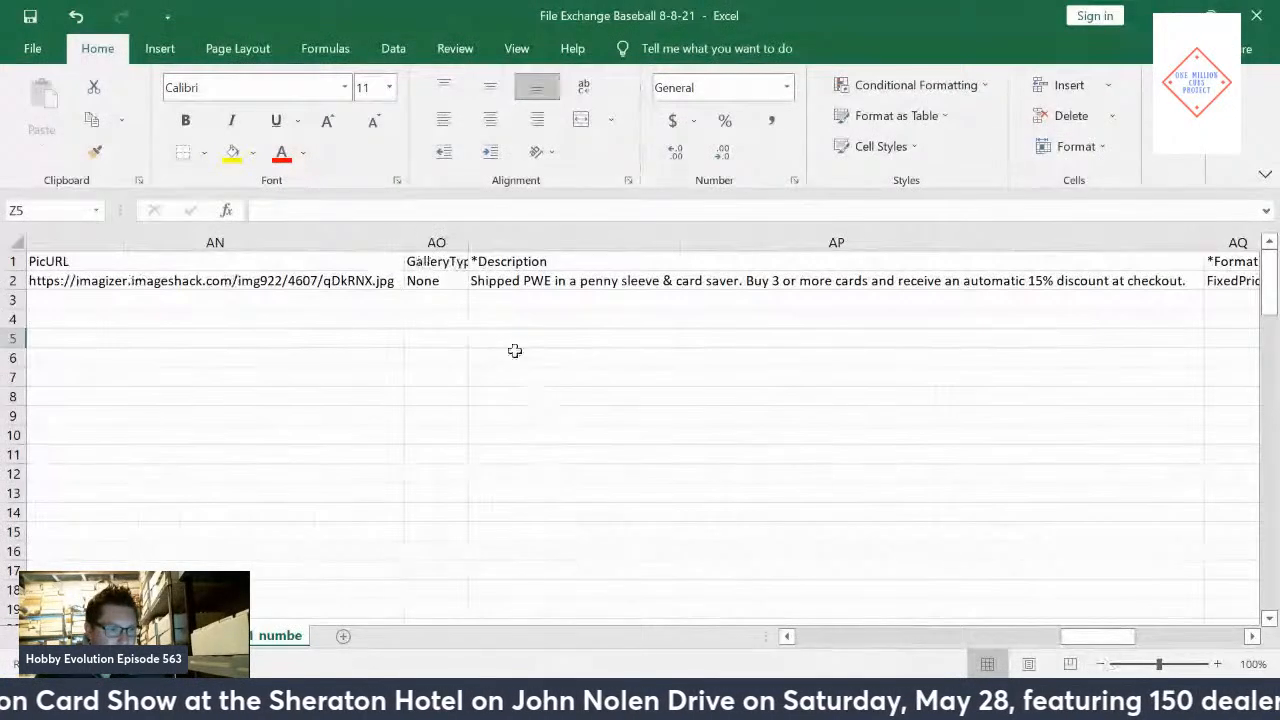
{"action": "left_click", "coordinate": [430, 262]}
{"action": "double_click", "coordinate": [472, 237]}
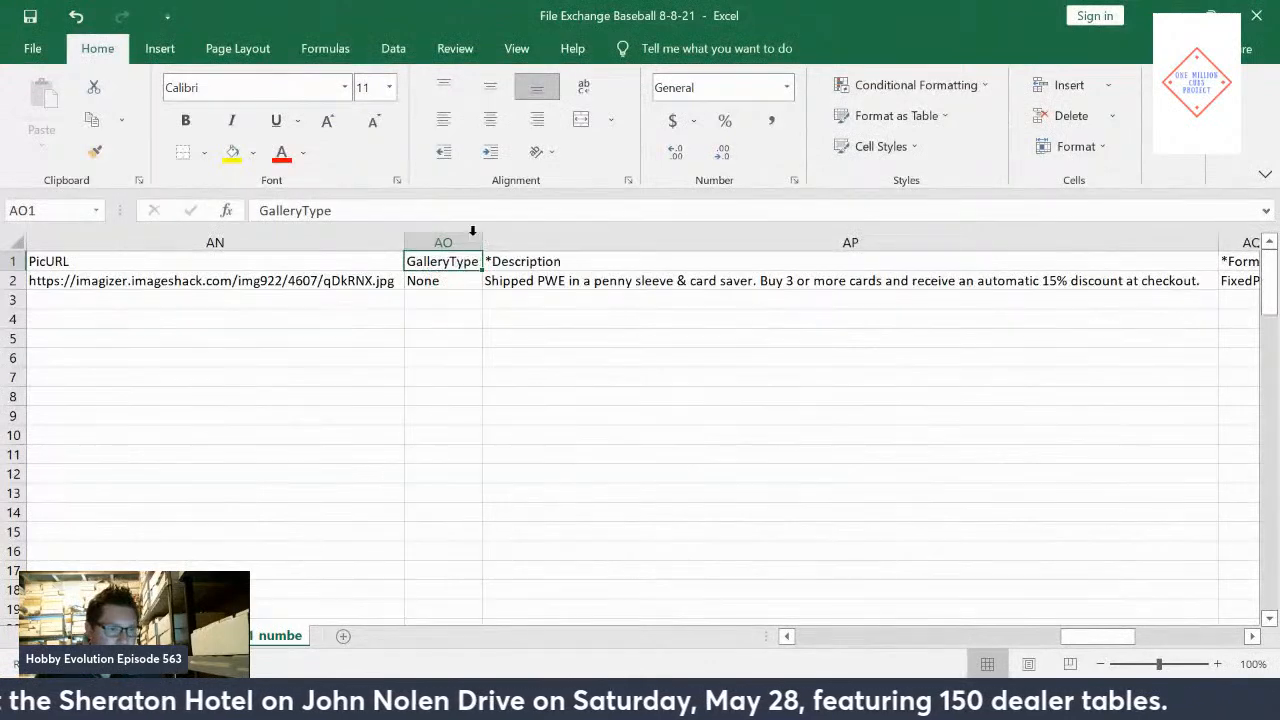
{"action": "left_click", "coordinate": [428, 284]}
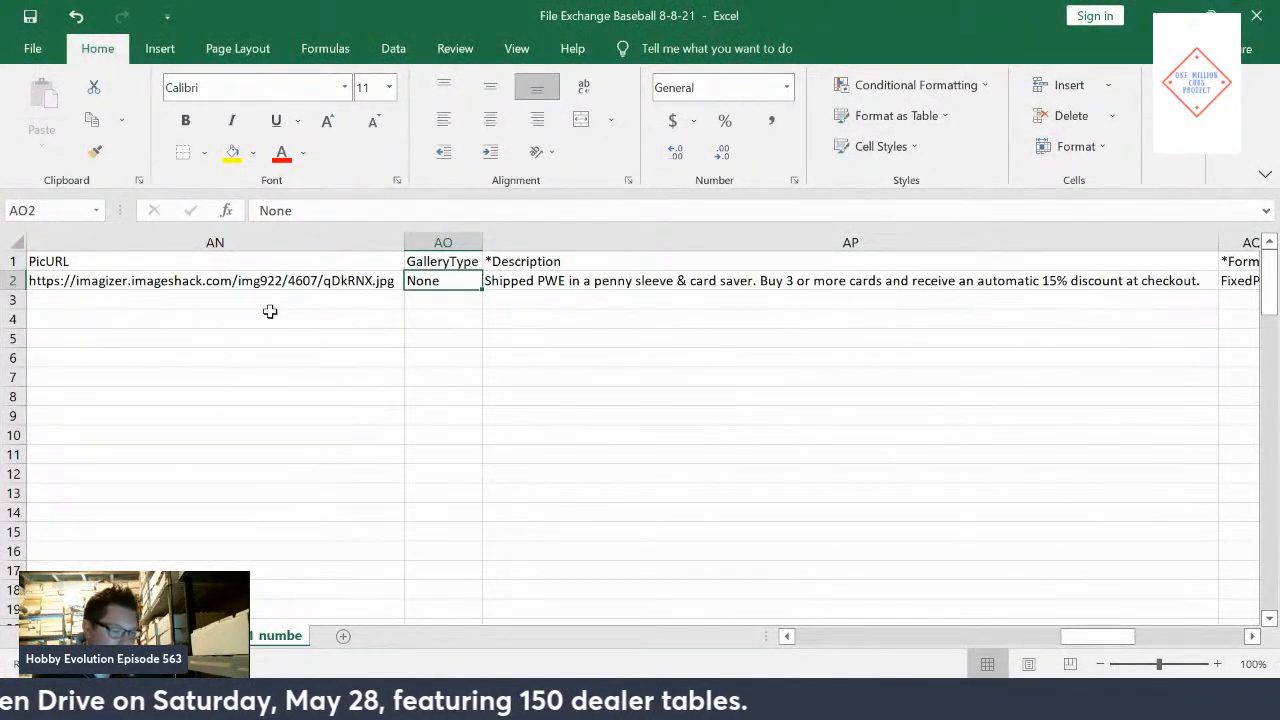
Fill the shipping and discount description from row 2 down through row 25 of the Description column.
{"action": "left_click", "coordinate": [568, 285]}
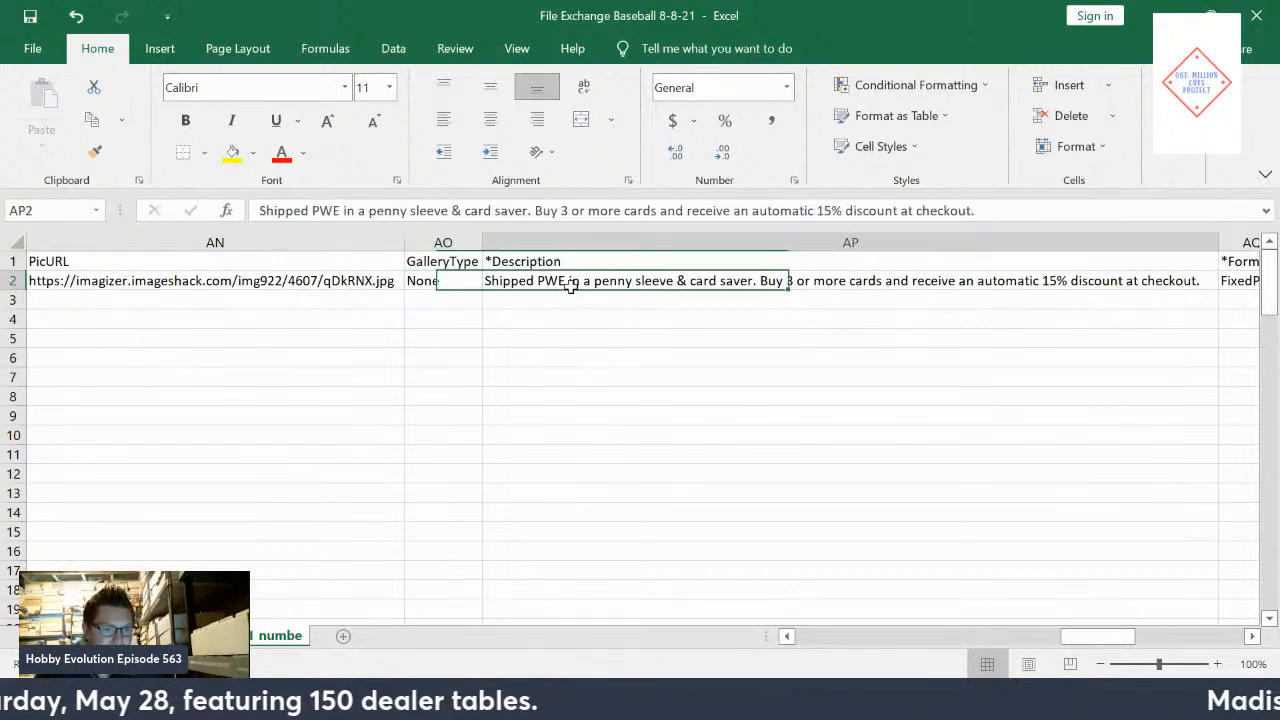
{"action": "left_click_drag", "start_coordinate": [1083, 642], "coordinate": [1088, 643]}
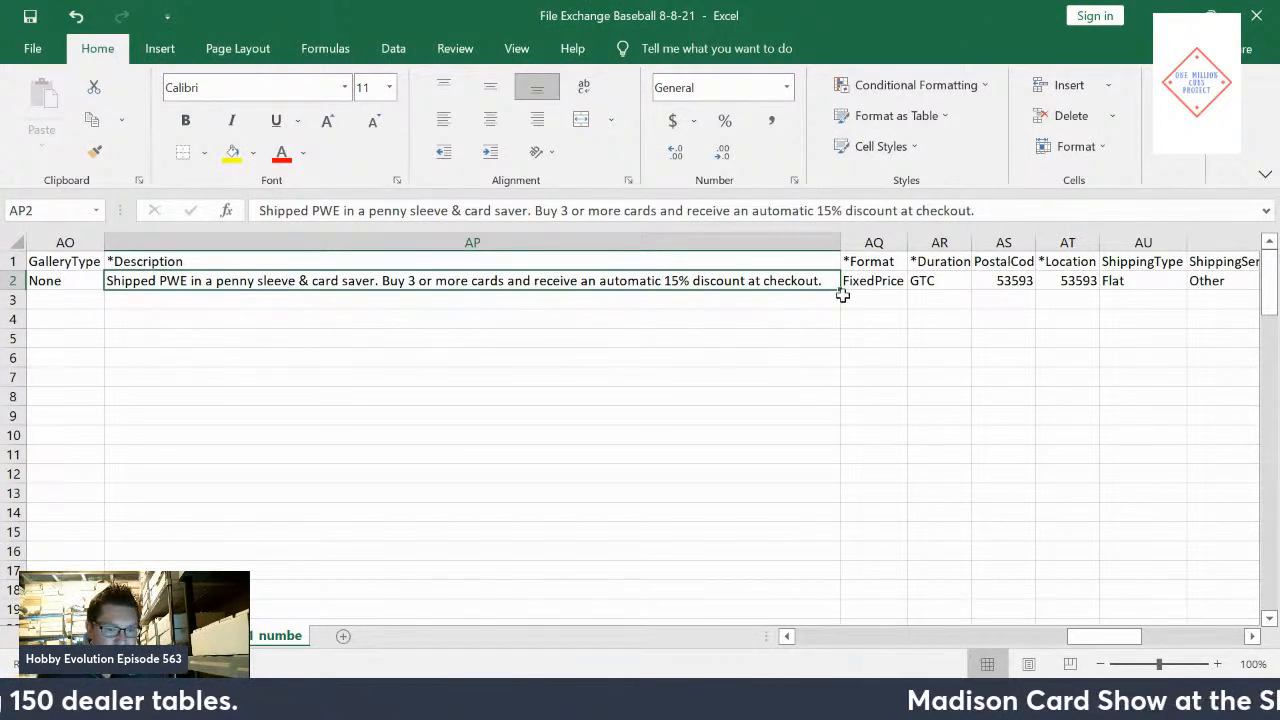
{"action": "left_click_drag", "start_coordinate": [840, 298], "coordinate": [780, 592]}
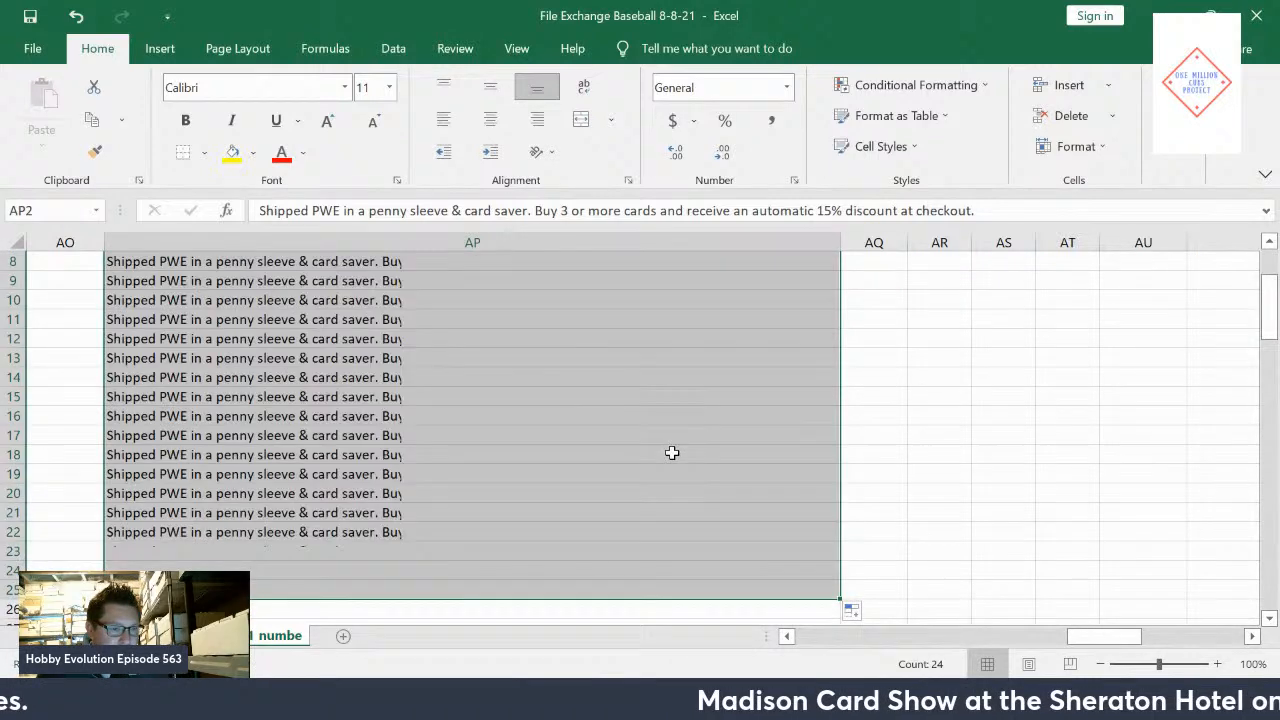
{"action": "scroll", "coordinate": [672, 453], "scroll_direction": "up", "scroll_amount": 3}
{"action": "left_click", "coordinate": [273, 283]}
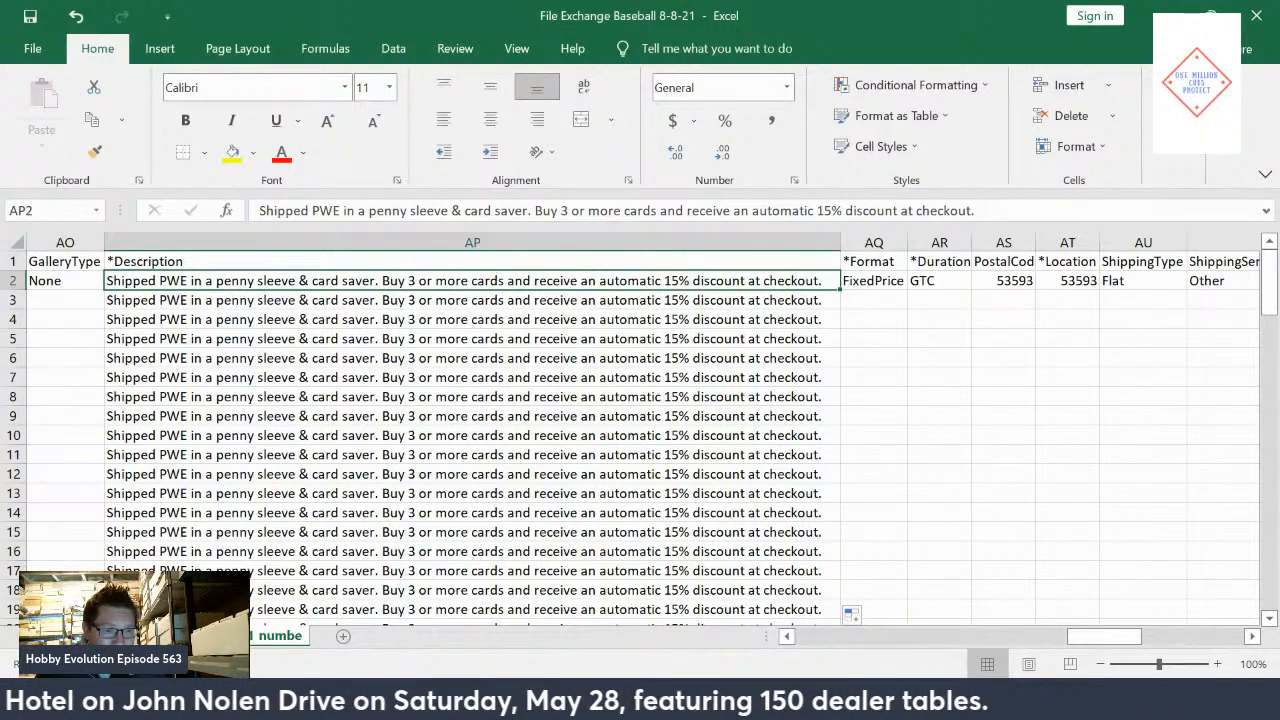
Review the row 2 entries for listing format, duration, and shipping type.
{"action": "left_click_drag", "start_coordinate": [1106, 636], "coordinate": [1113, 637]}
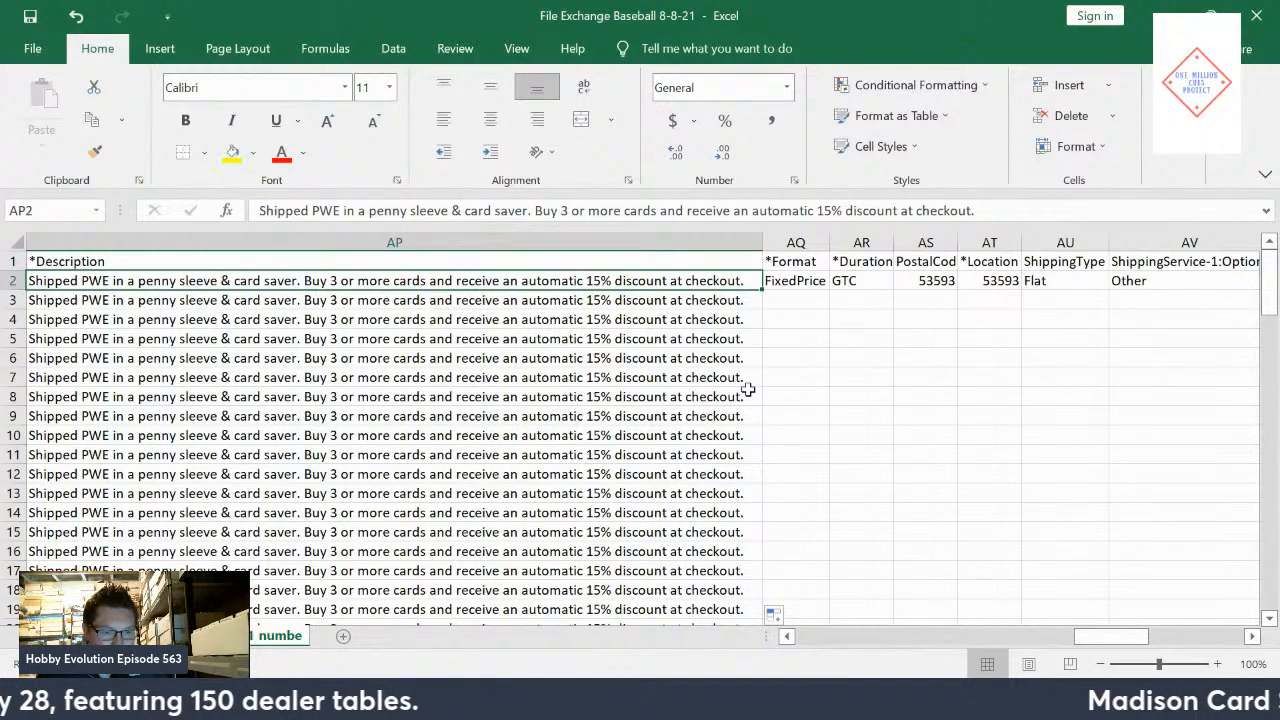
{"action": "left_click_drag", "start_coordinate": [1106, 642], "coordinate": [1105, 641]}
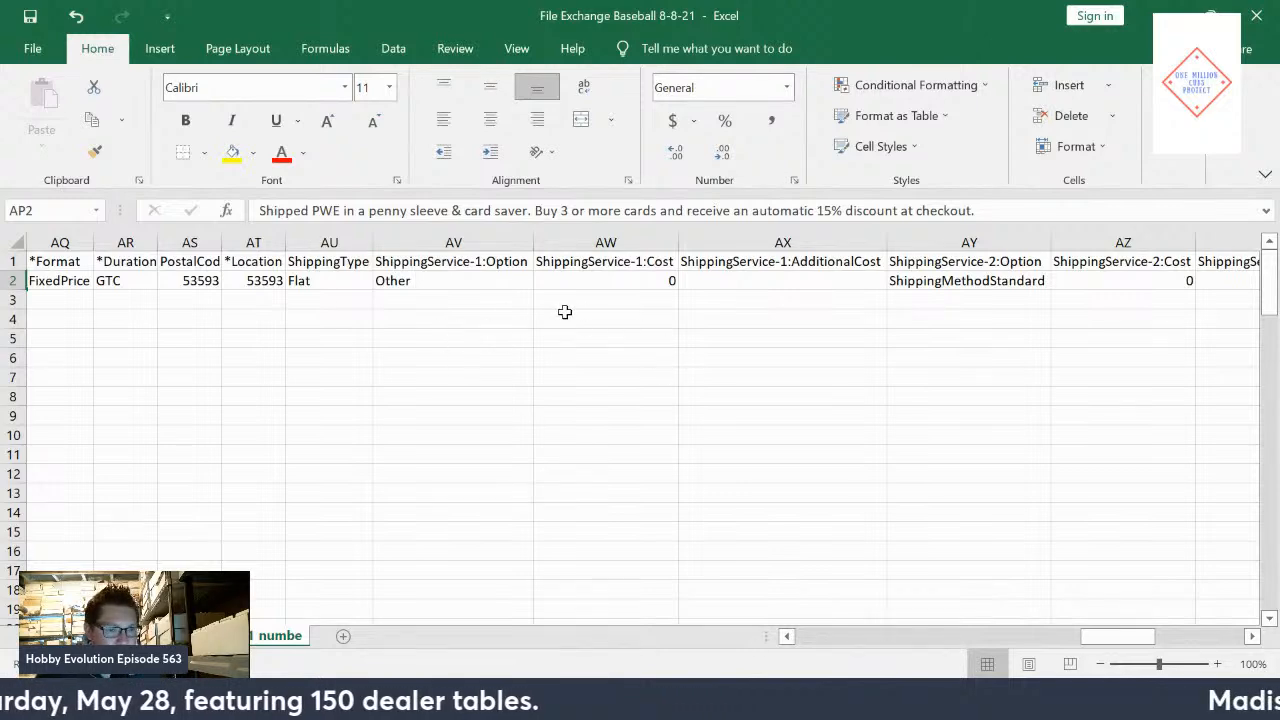
{"action": "left_click", "coordinate": [60, 242]}
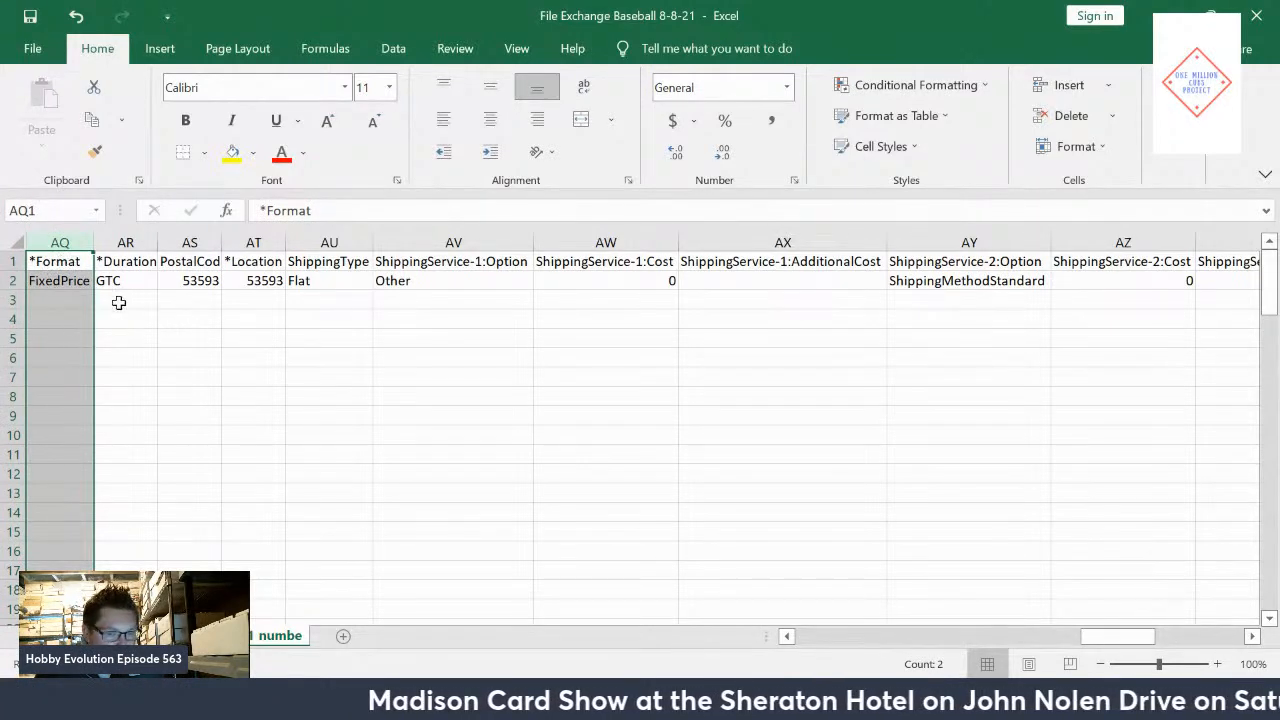
{"action": "left_click", "coordinate": [52, 280]}
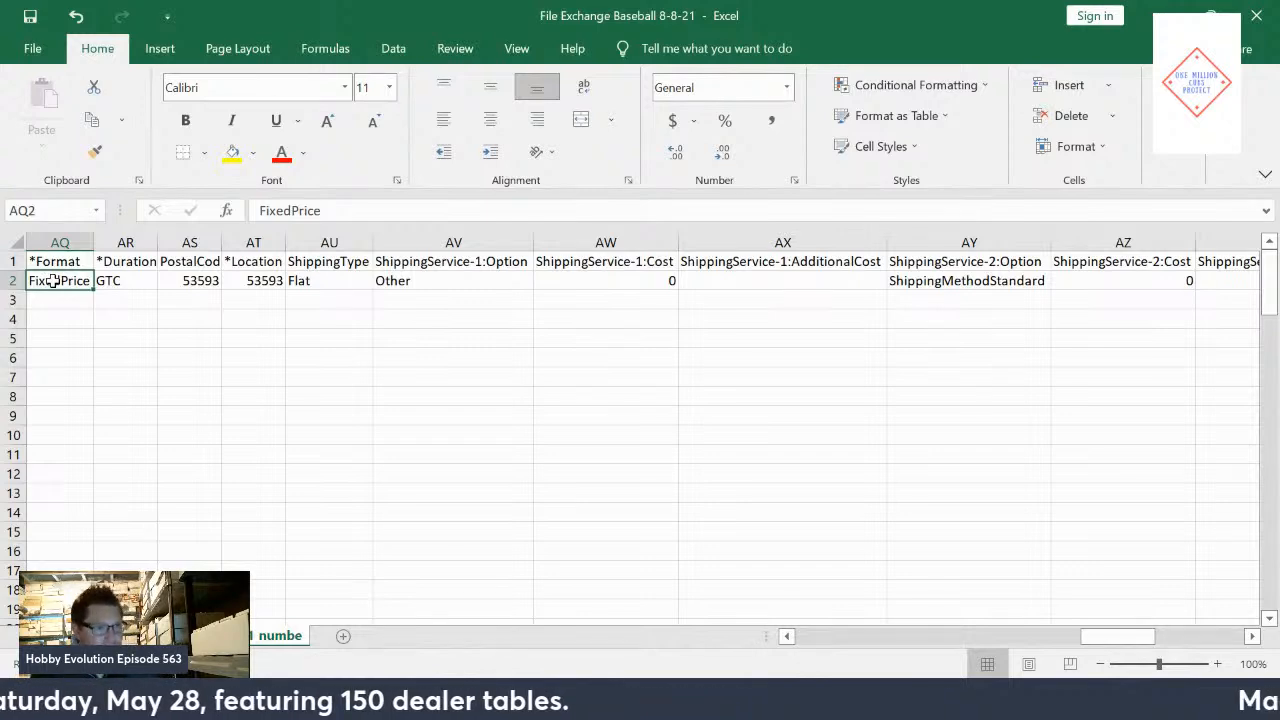
{"action": "left_click", "coordinate": [102, 281]}
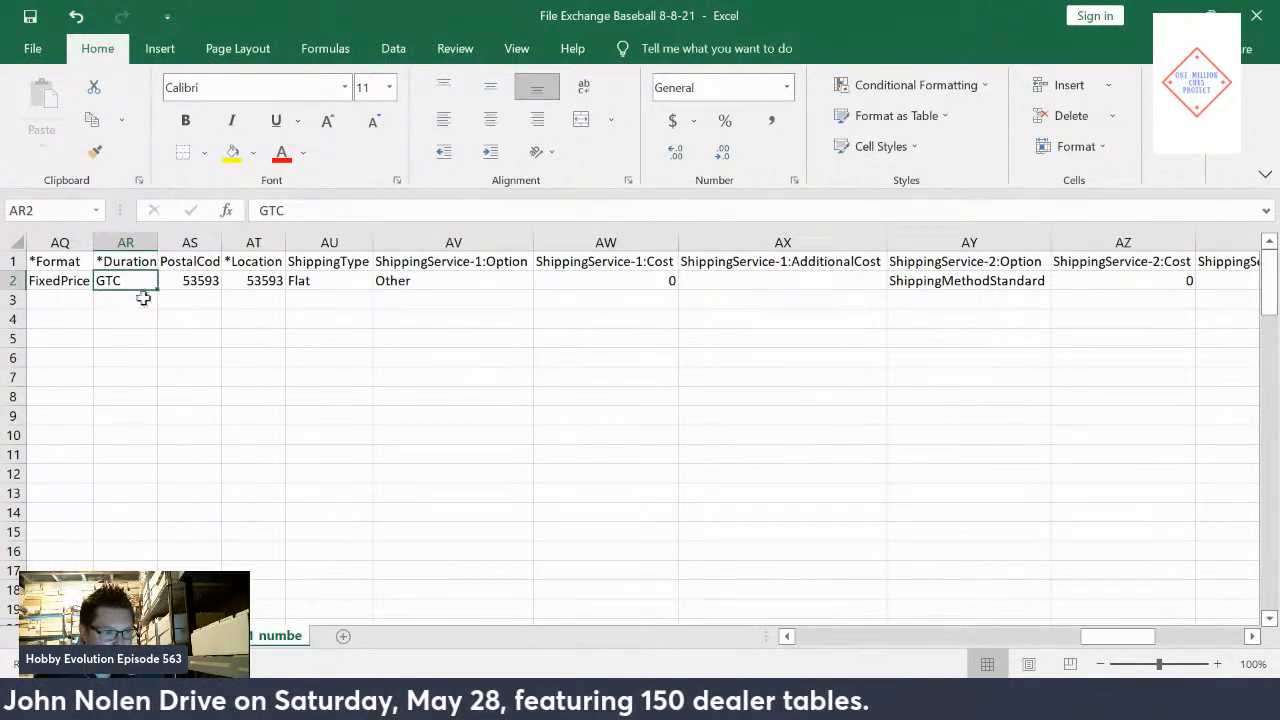
{"action": "left_click", "coordinate": [297, 283]}
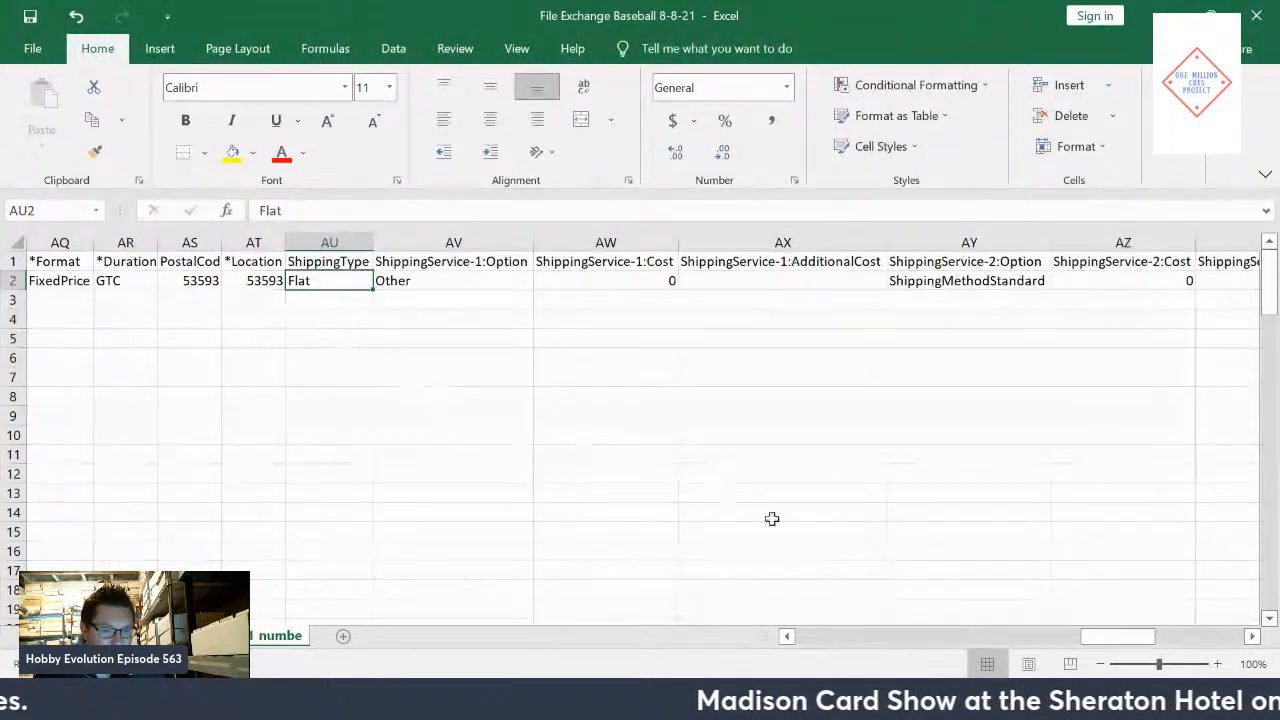
Examine the option and cost columns of the three shipping services and the DispatchTimeMax heading.
{"action": "mouse_move", "coordinate": [1104, 637]}
{"action": "left_mouse_down"}
{"action": "mouse_move", "coordinate": [1131, 641]}
{"action": "mouse_move", "coordinate": [1113, 638]}
{"action": "left_mouse_up"}
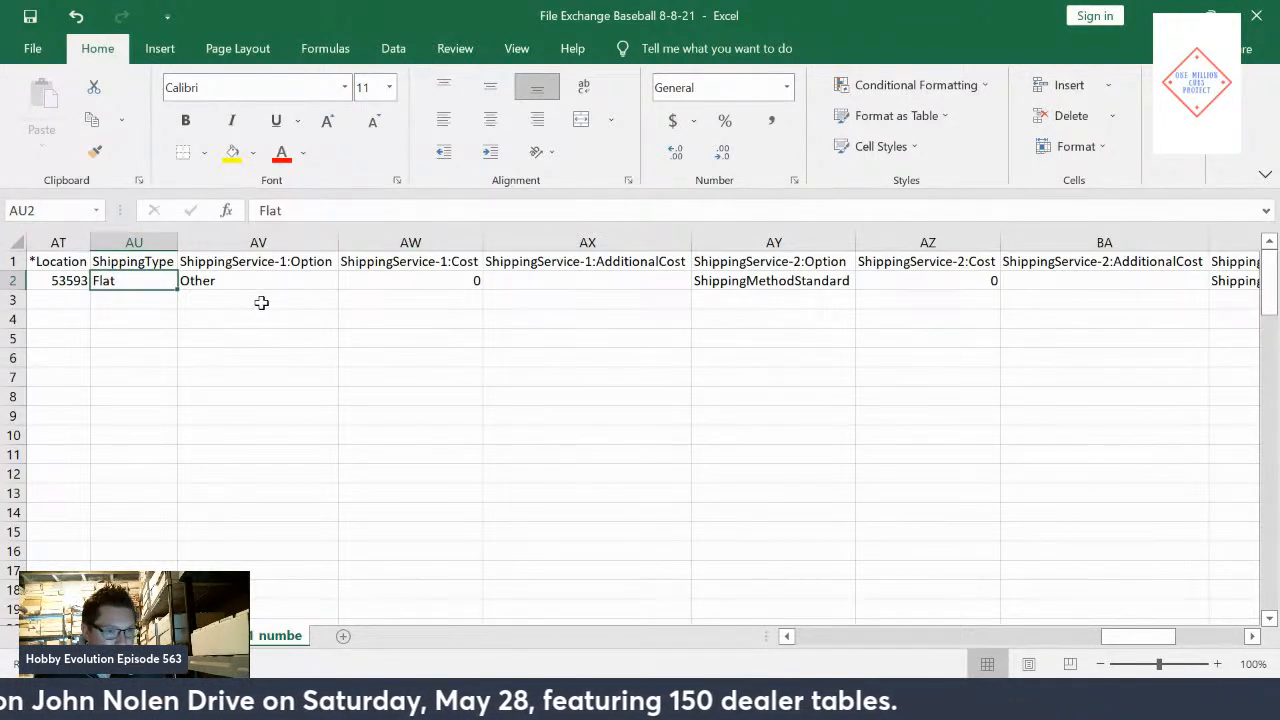
{"action": "left_click", "coordinate": [200, 281]}
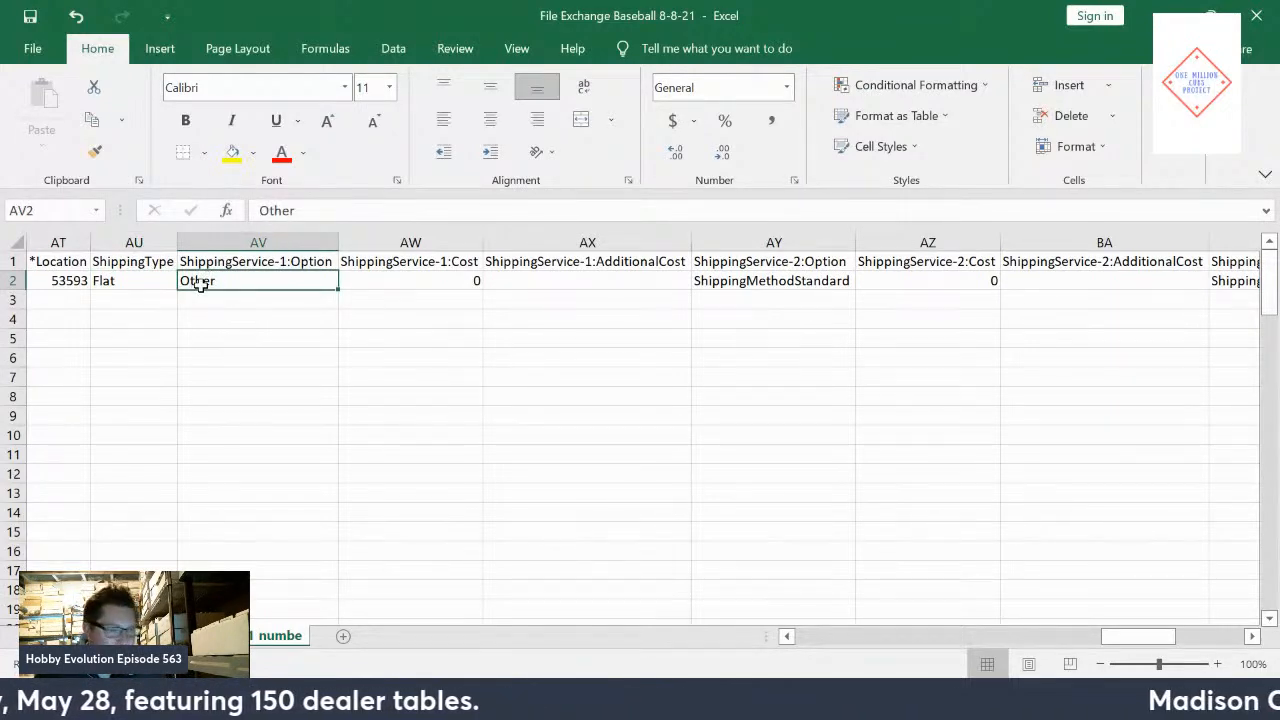
{"action": "left_click", "coordinate": [385, 283]}
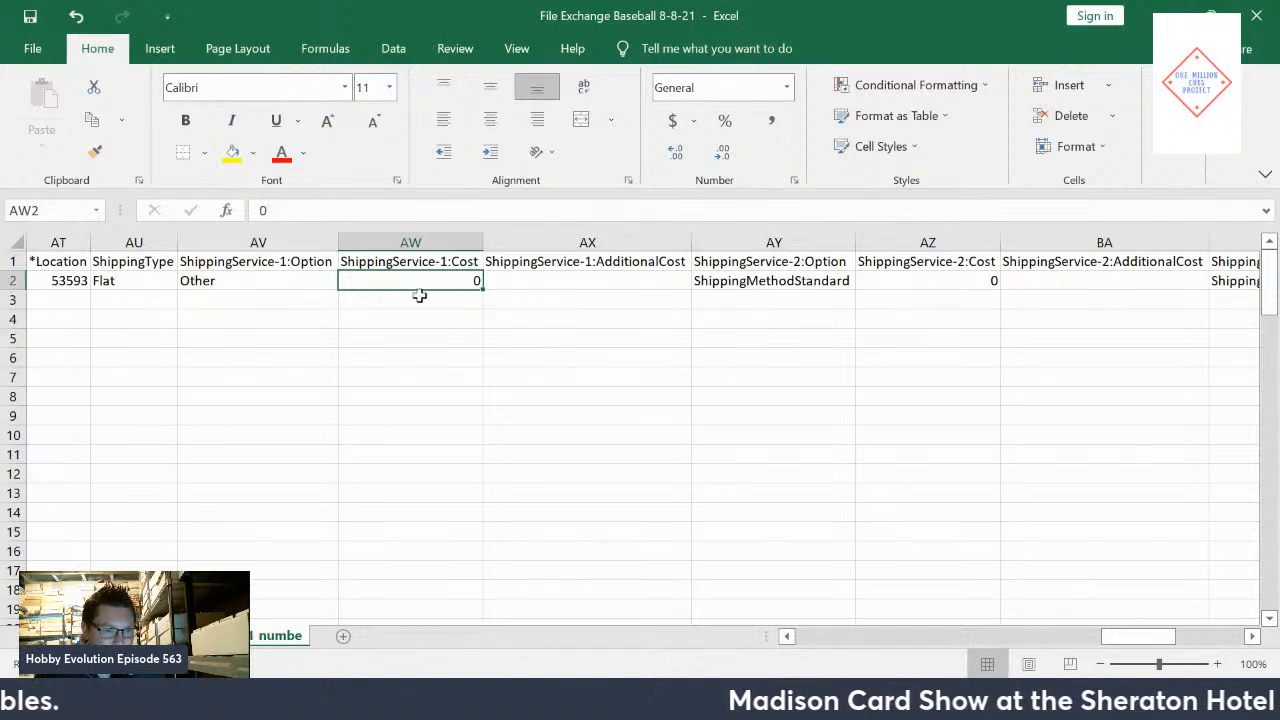
{"action": "left_click", "coordinate": [724, 278]}
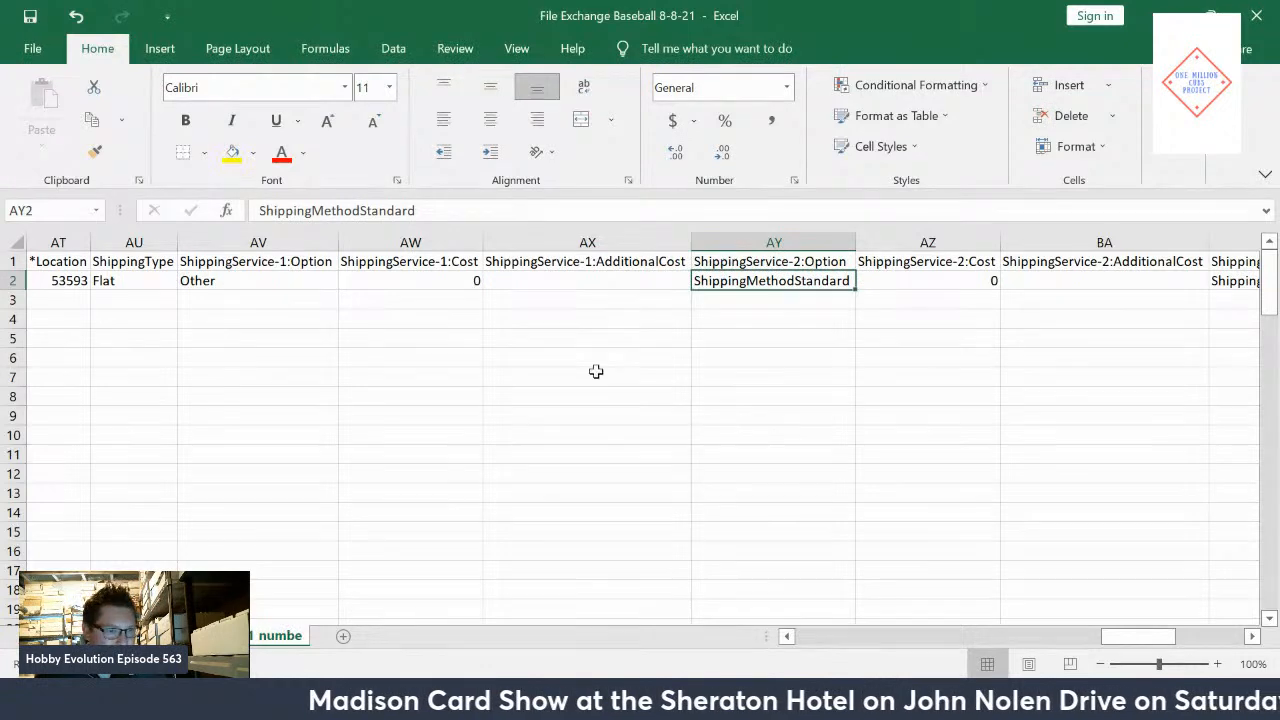
{"action": "left_click_drag", "start_coordinate": [1126, 636], "coordinate": [1148, 637]}
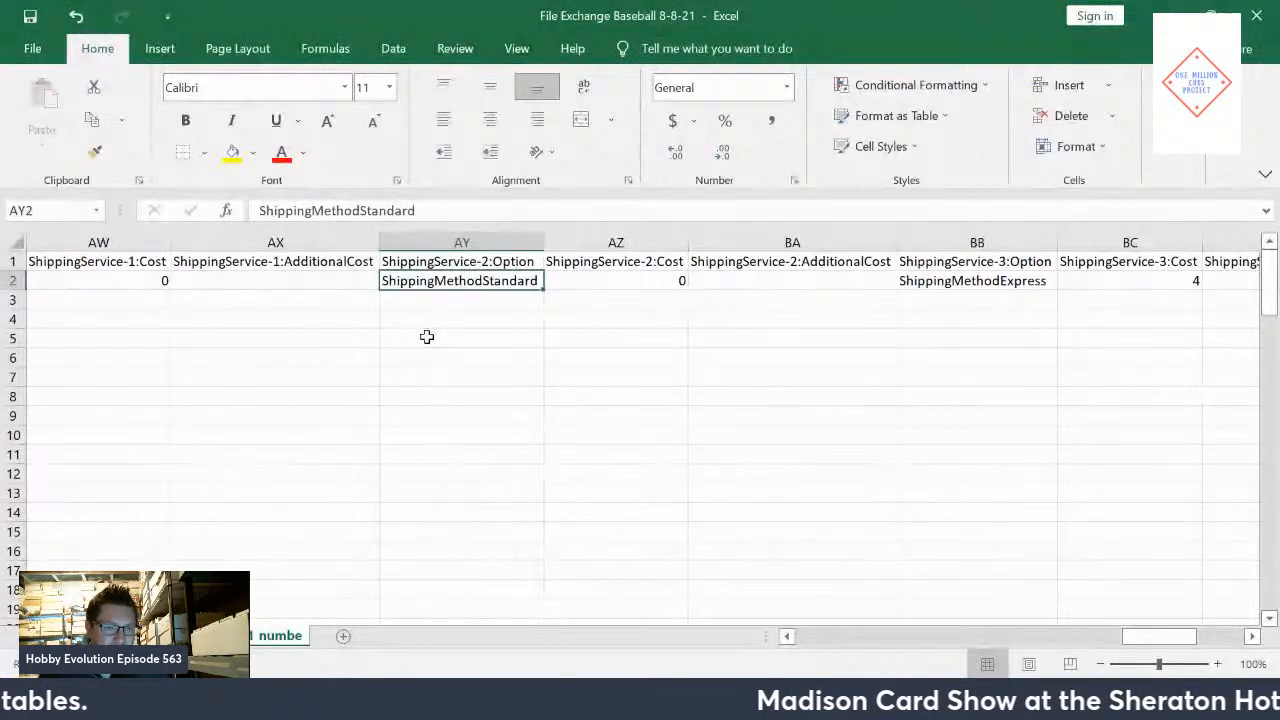
{"action": "left_click_drag", "start_coordinate": [1127, 641], "coordinate": [1146, 641]}
{"action": "left_click", "coordinate": [440, 262]}
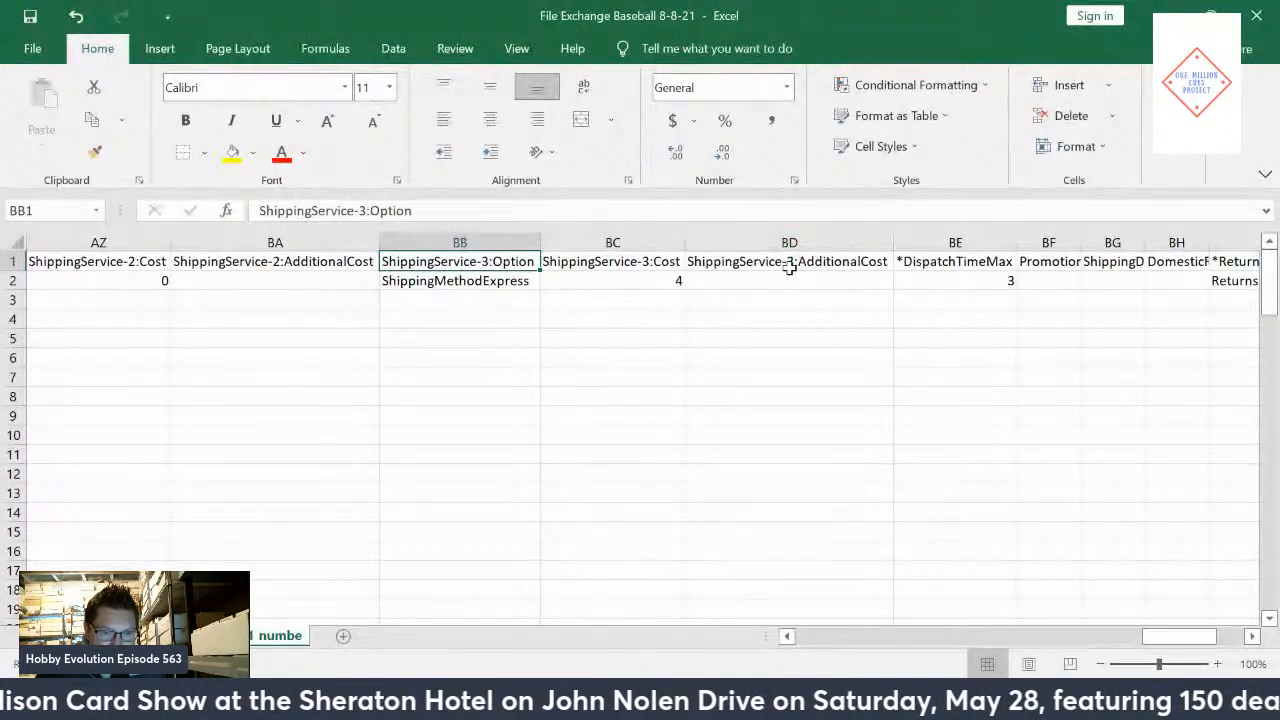
{"action": "left_click", "coordinate": [904, 260]}
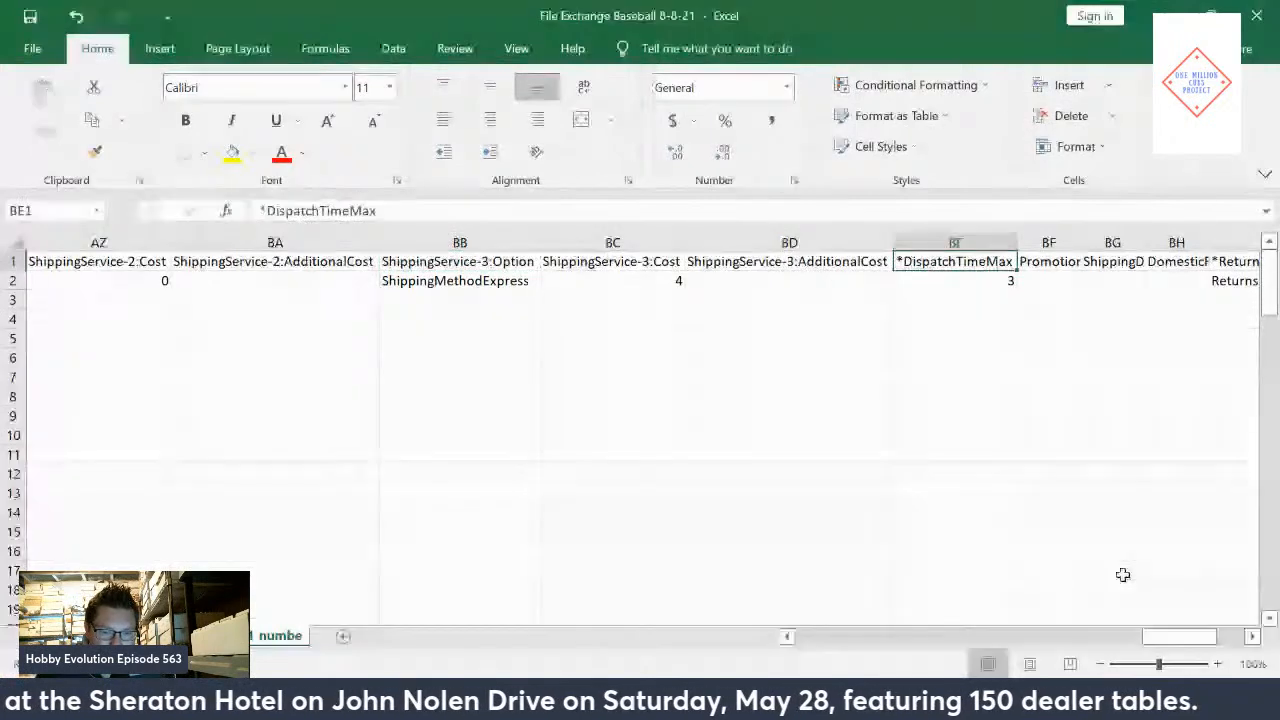
Fit the PromotionalShippingDiscount, ShippingDiscountProfileID, DomesticRateTable and AdditionalDetails columns to the width of their headings.
{"action": "scroll", "coordinate": [1123, 574], "scroll_direction": "right", "scroll_amount": 3}
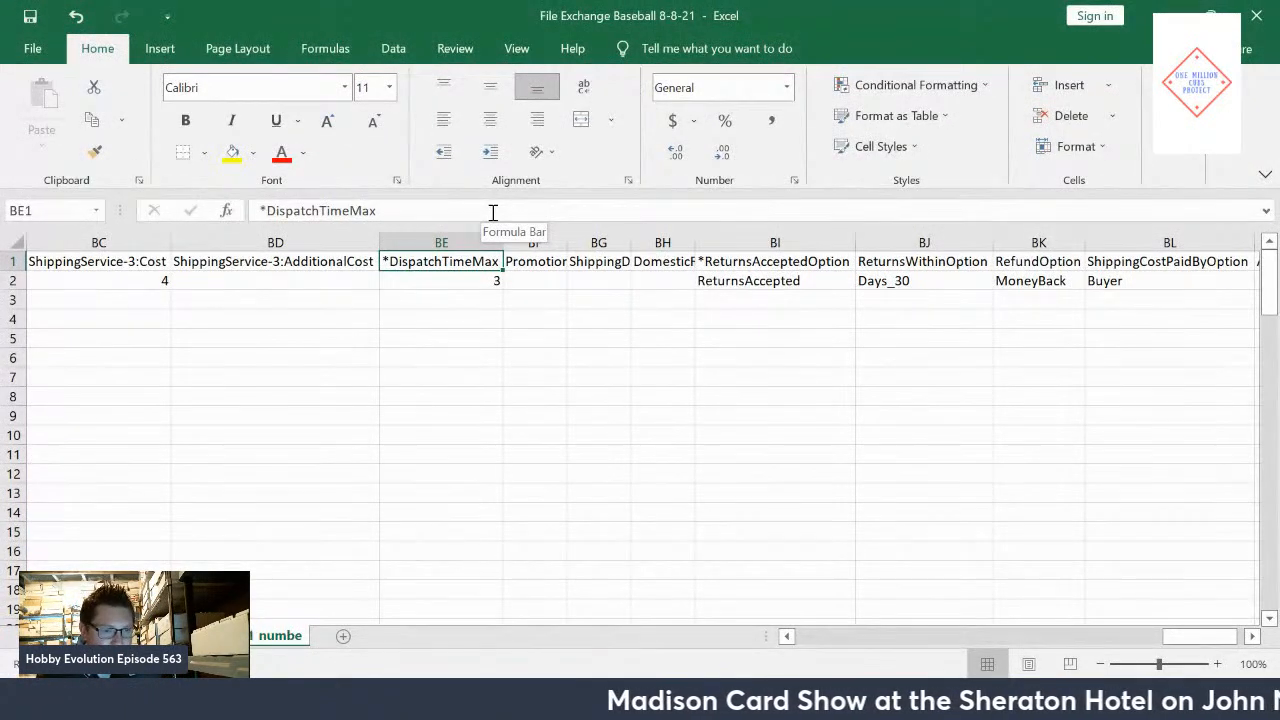
{"action": "double_click", "coordinate": [567, 242]}
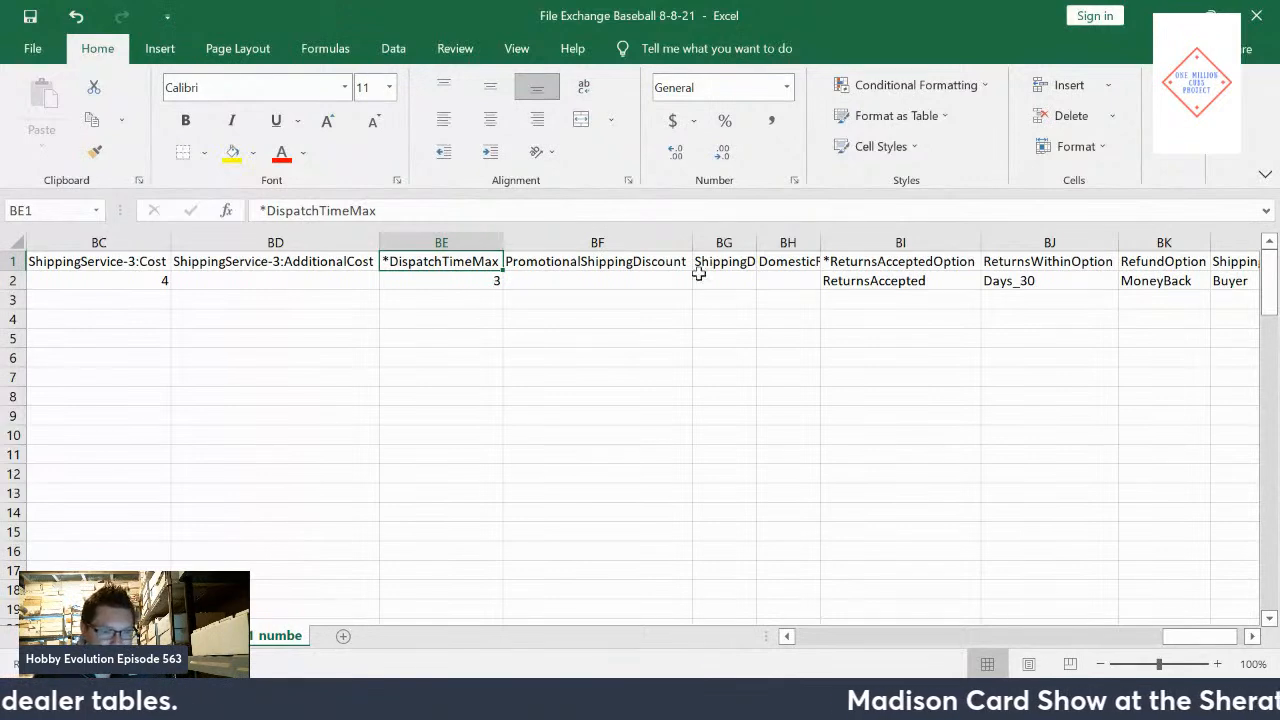
{"action": "double_click", "coordinate": [756, 242]}
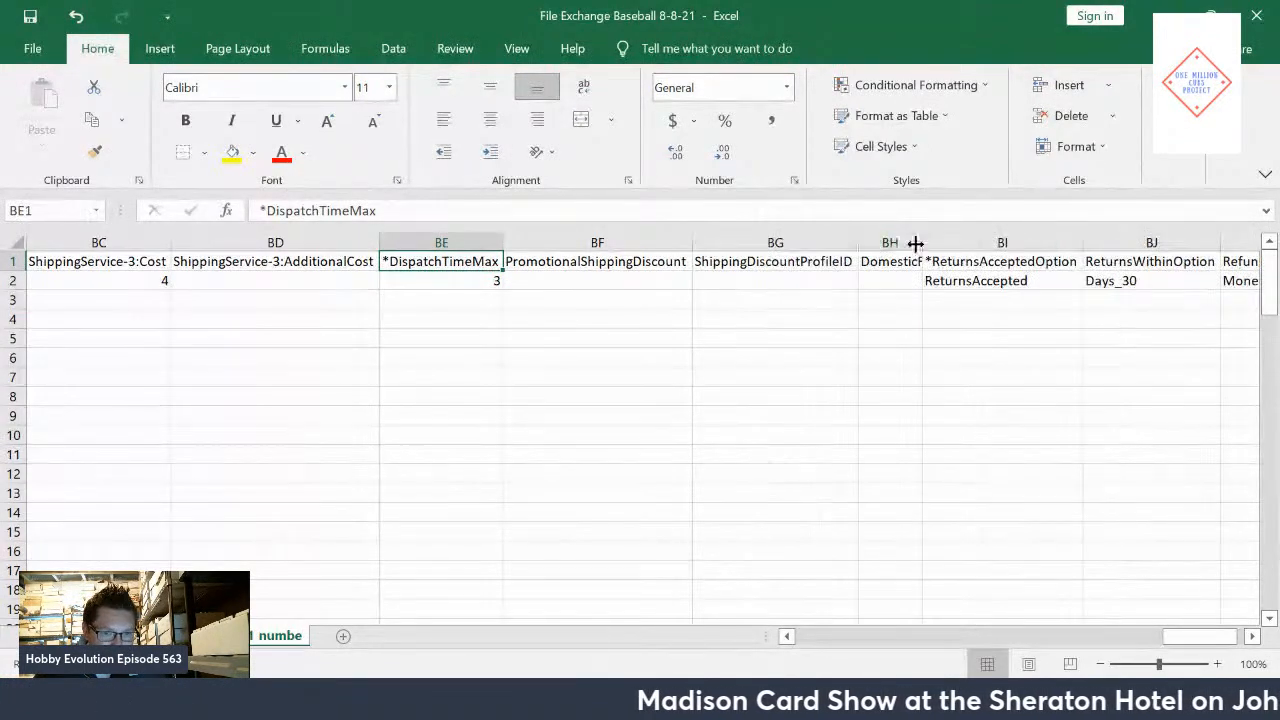
{"action": "double_click", "coordinate": [921, 242]}
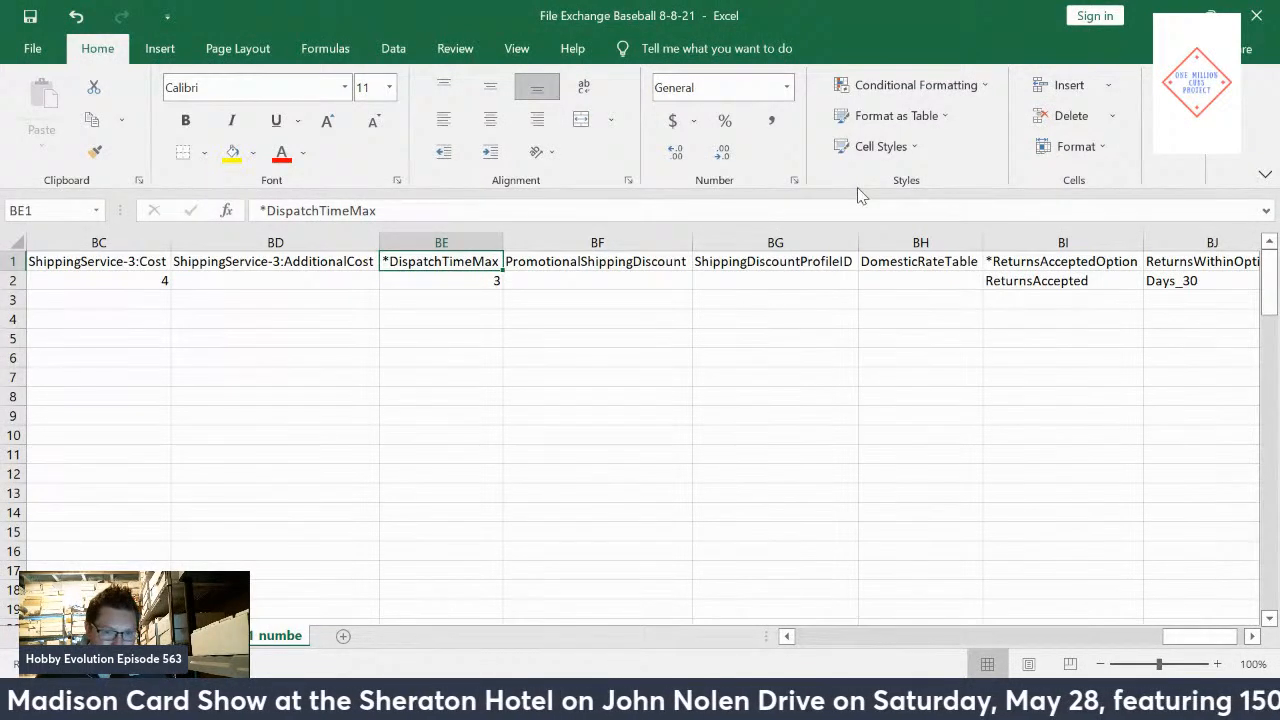
{"action": "left_click_drag", "start_coordinate": [1196, 638], "coordinate": [1208, 637]}
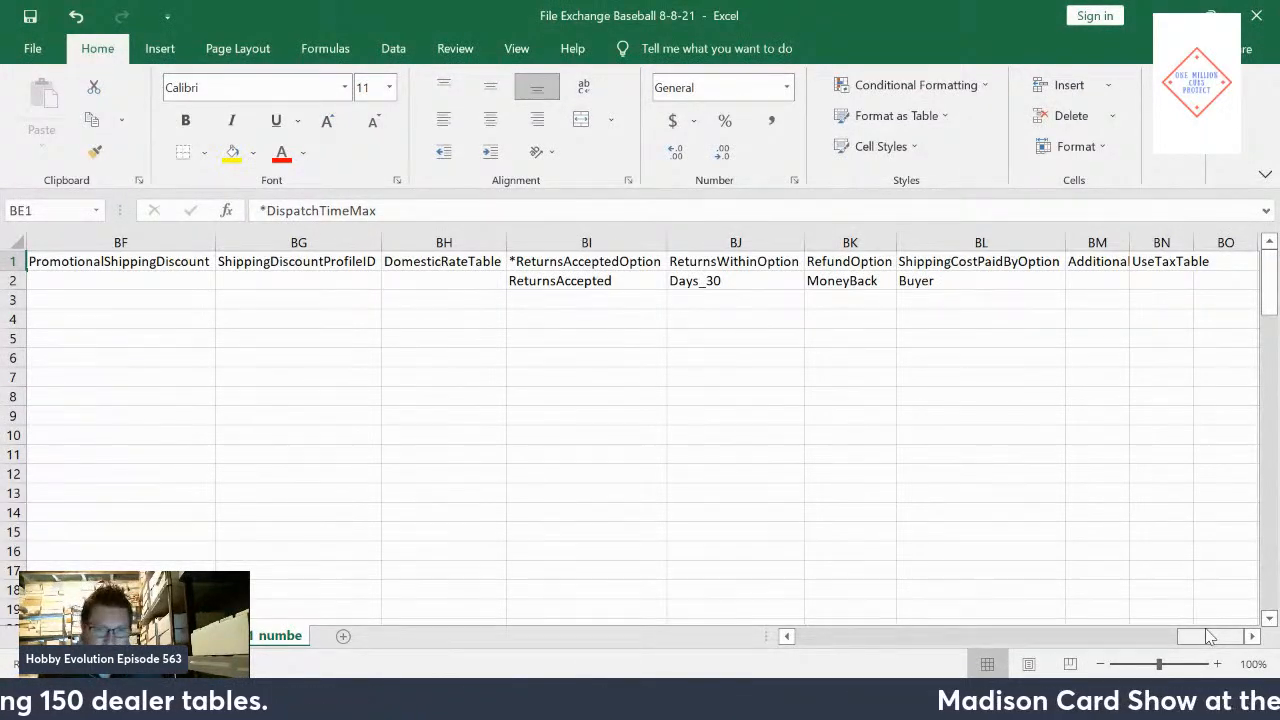
{"action": "double_click", "coordinate": [1130, 243]}
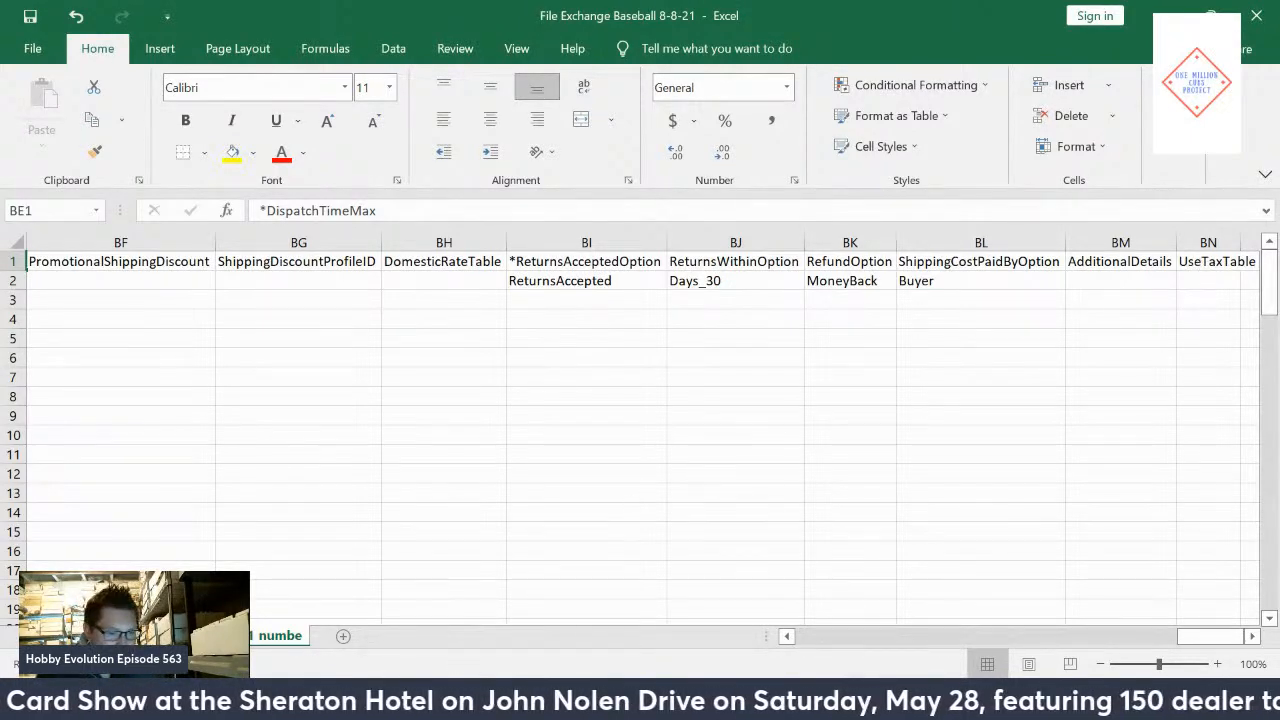
Switch to the StreamYard window in Chrome and remove the shared screen from the live stream.
{"action": "mouse_move", "coordinate": [430, 700]}
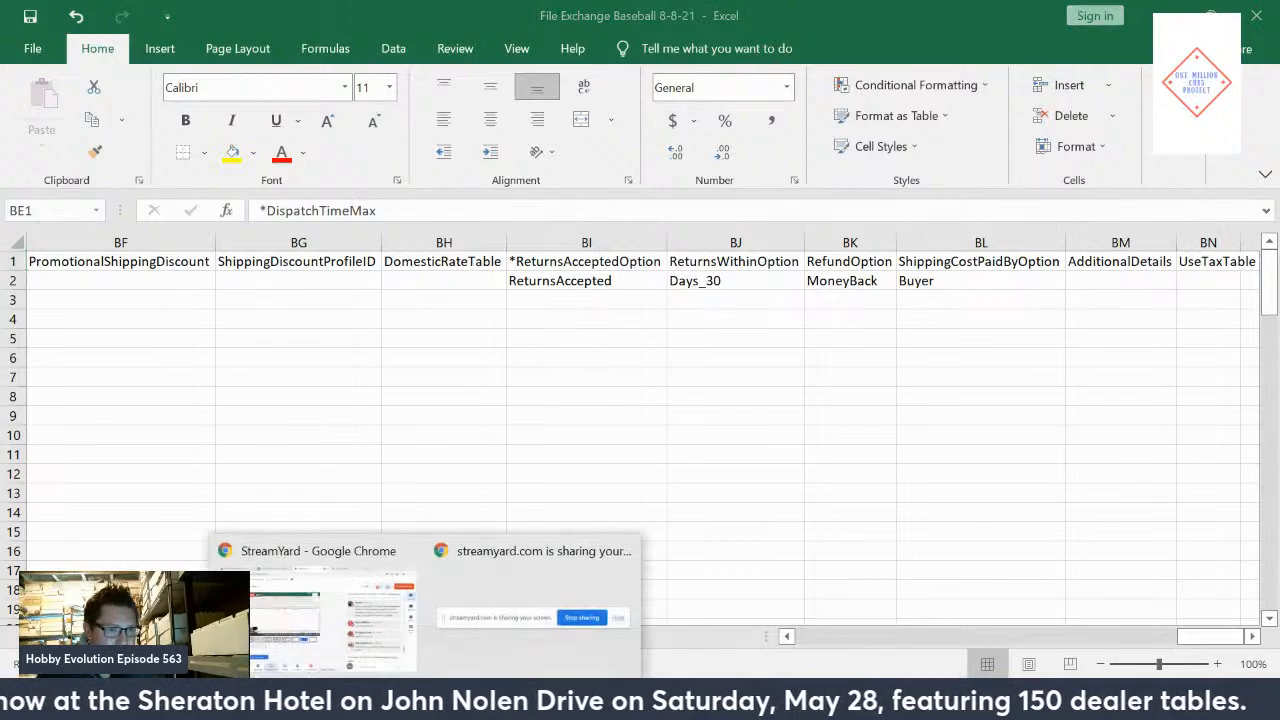
{"action": "left_click", "coordinate": [335, 588]}
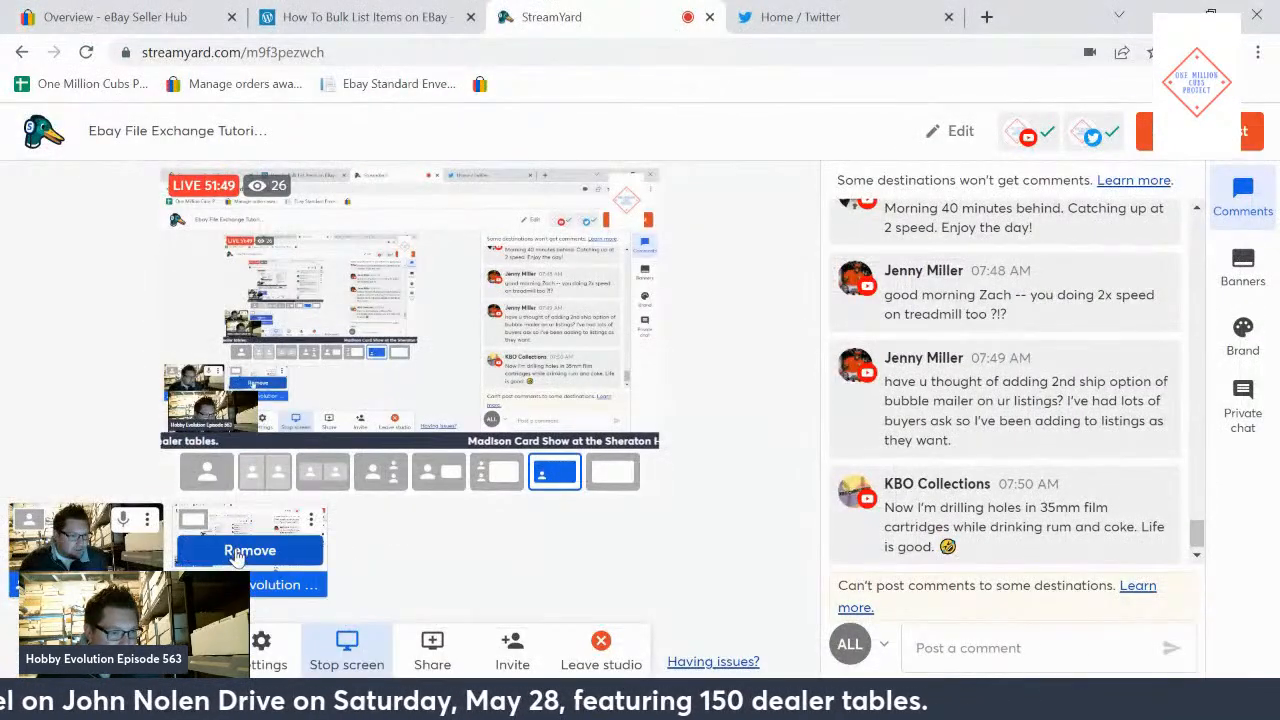
{"action": "left_click", "coordinate": [237, 556]}
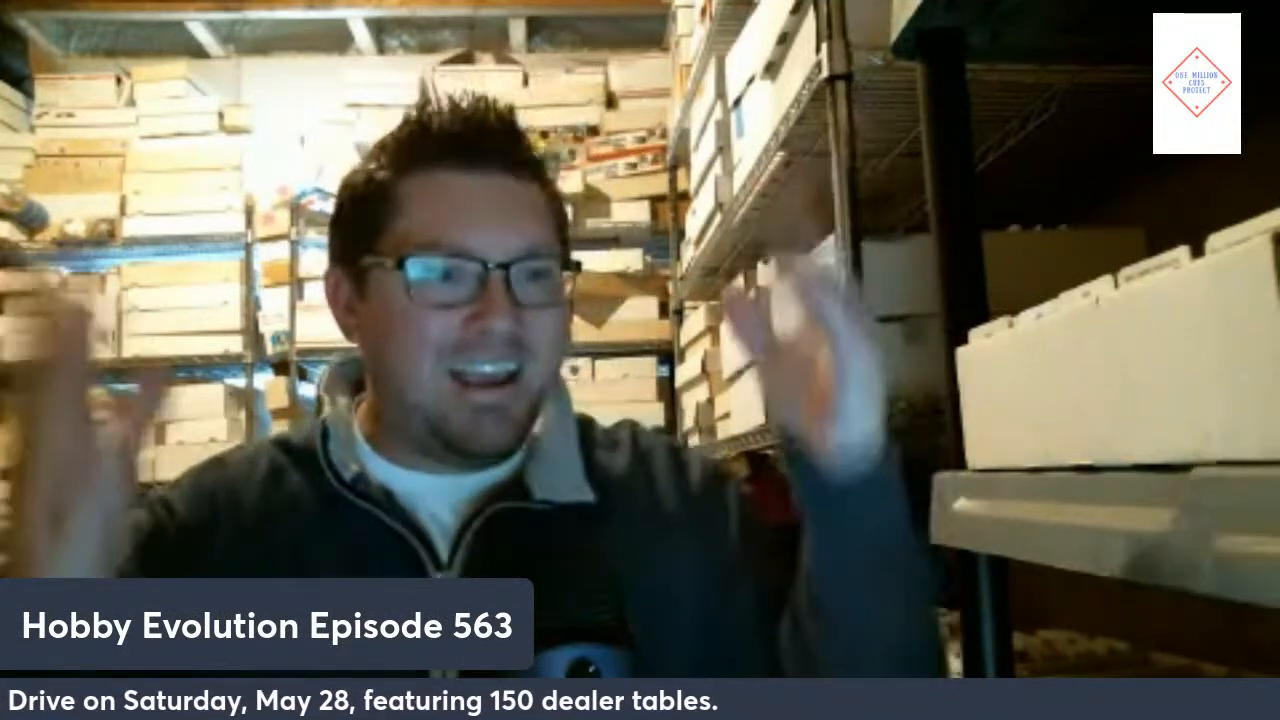